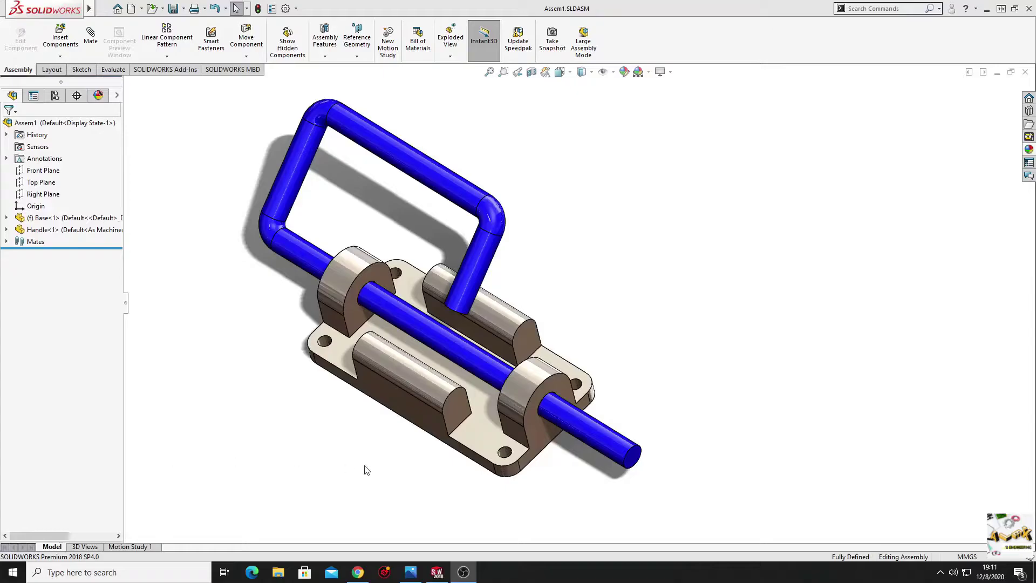
- Orbit and pan the finished latch assembly, then view and minimize its reference drawing
mouse_move(412, 488)
middle_down()
mouse_move(368, 432)
mouse_move(365, 456)
mouse_move(407, 426)
mouse_move(436, 431)
middle_up()
scroll(607, 456, down, 3)
scroll(717, 504, up, 2)
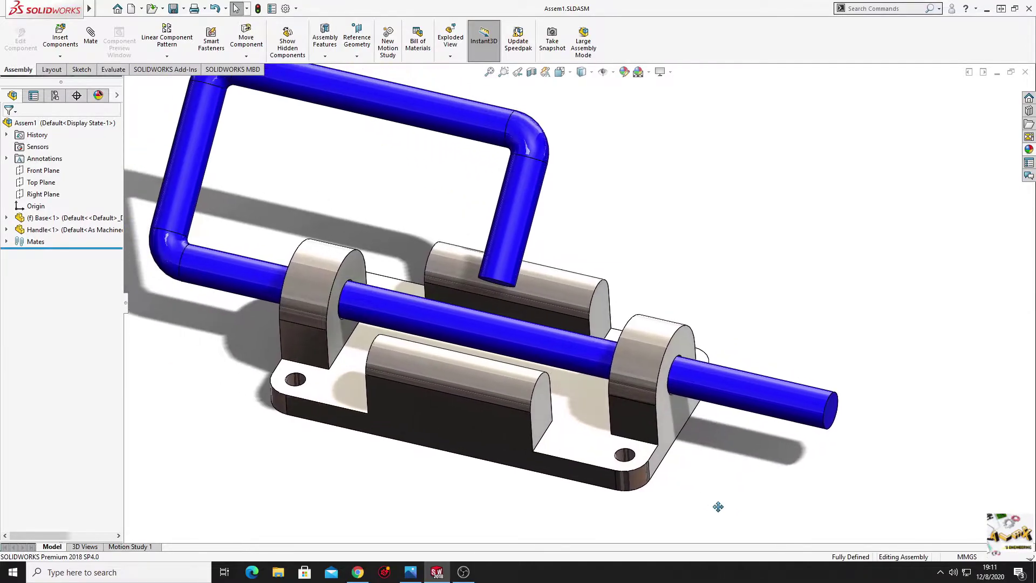
mouse_move(712, 504)
middle_down()
mouse_move(628, 485)
mouse_move(613, 507)
mouse_move(520, 516)
mouse_move(695, 493)
middle_up()
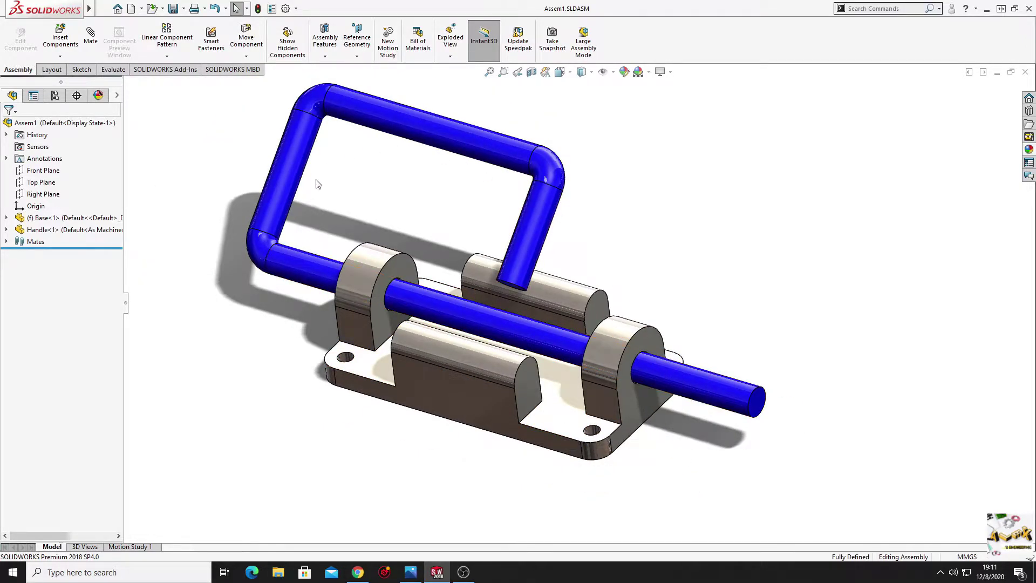
ctrl+middle_drag(455, 398, 442, 455)
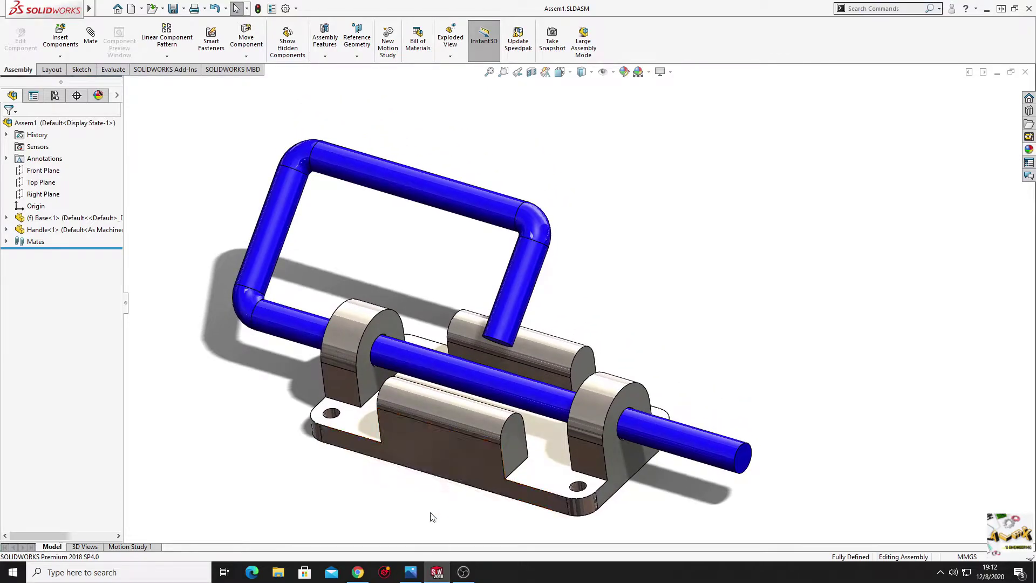
click(410, 572)
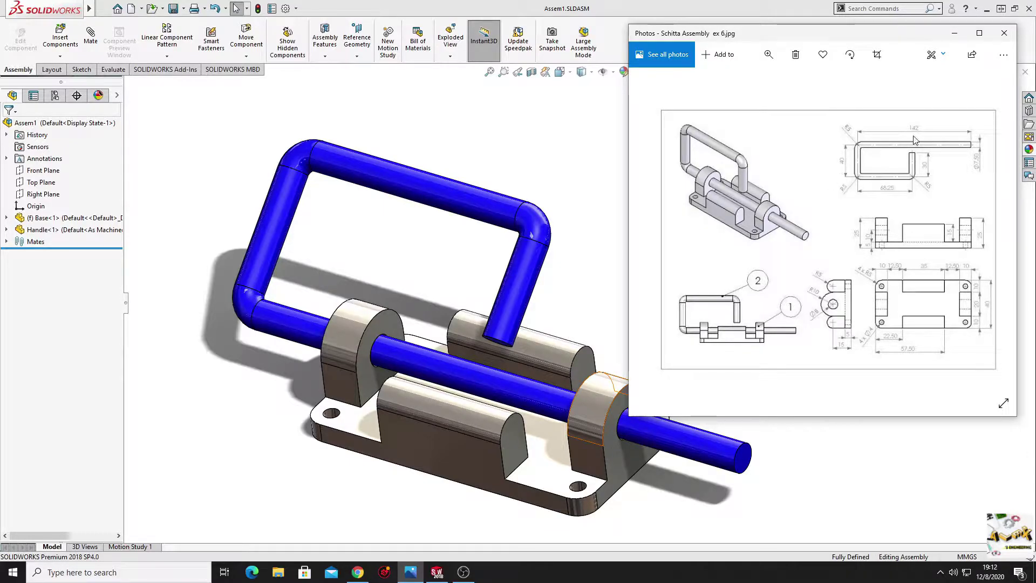
click(954, 33)
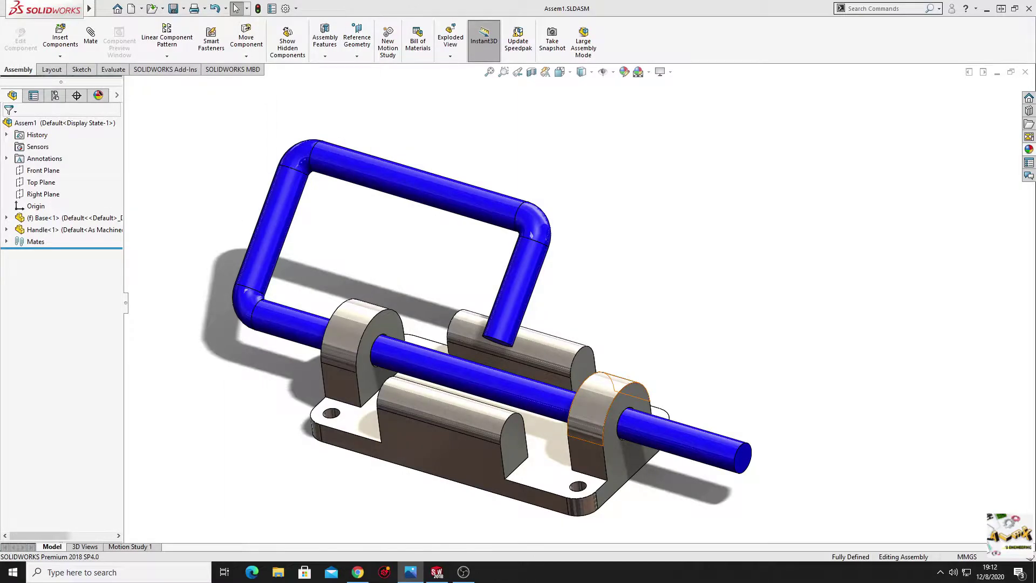
- Create a new part and start a sketch on the Top Plane
click(117, 8)
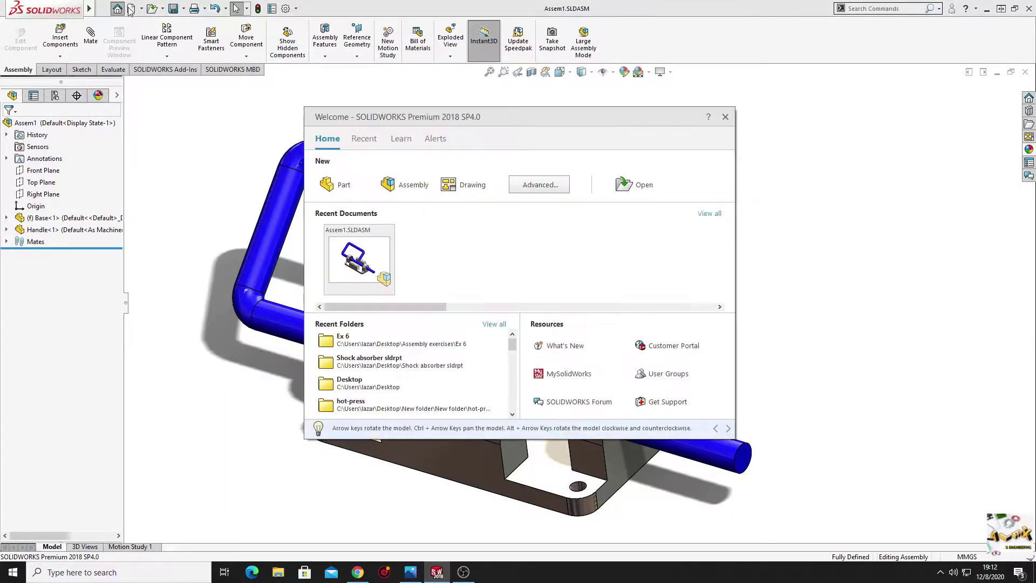
click(425, 417)
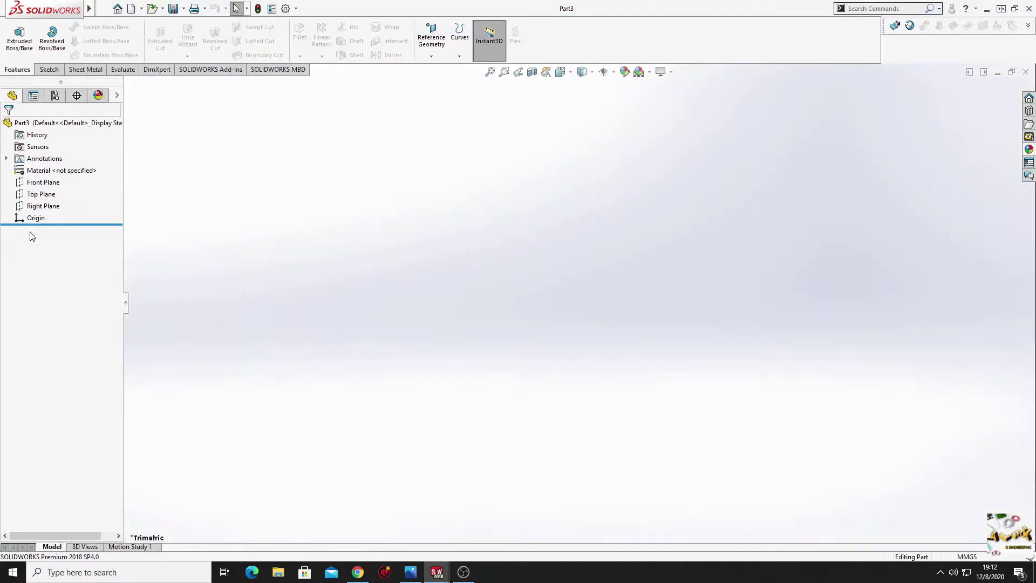
click(46, 196)
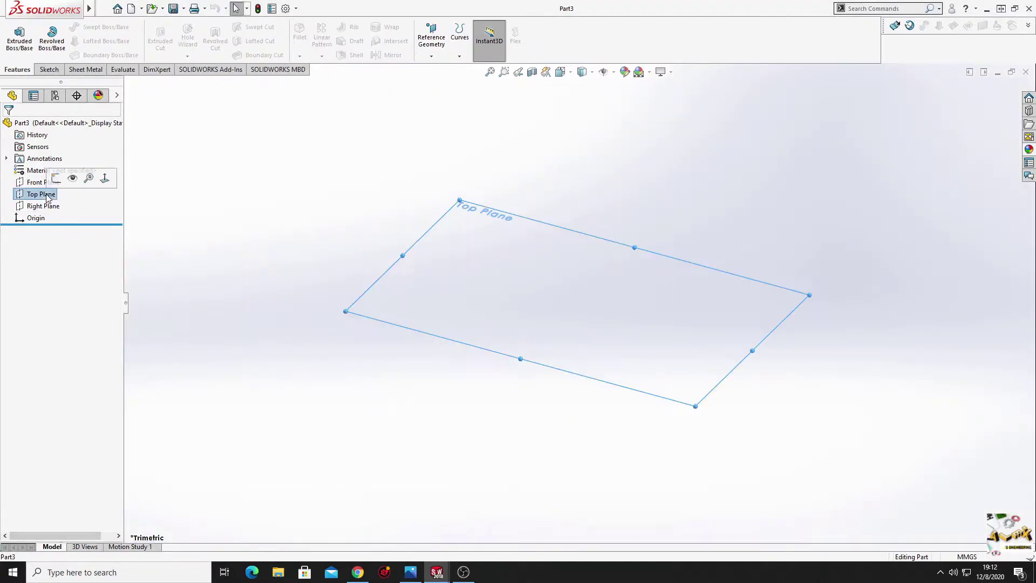
click(81, 176)
click(264, 254)
ctrl+middle_drag(469, 302, 407, 321)
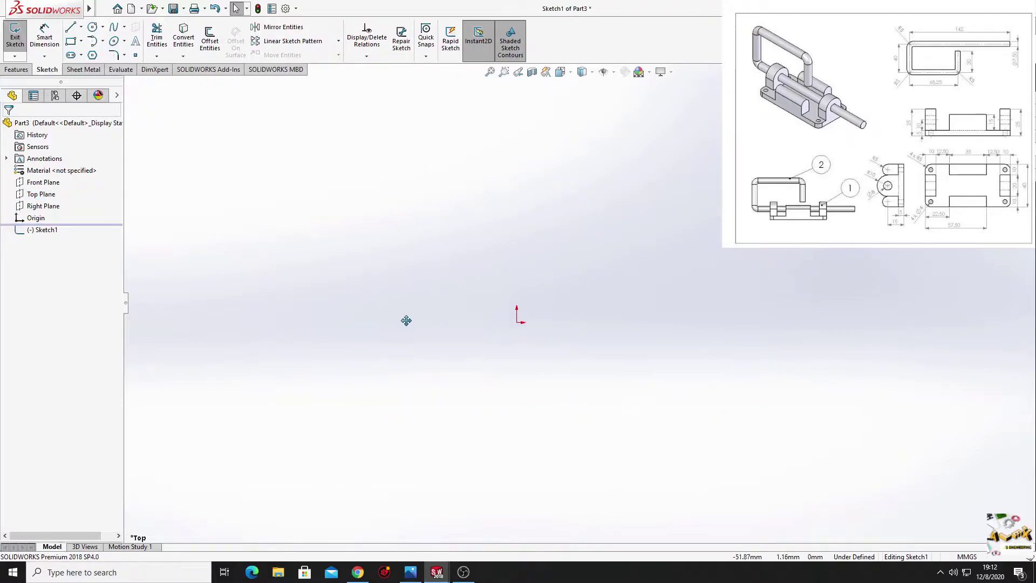
- Draw a center rectangle centred on the origin
click(81, 41)
click(108, 62)
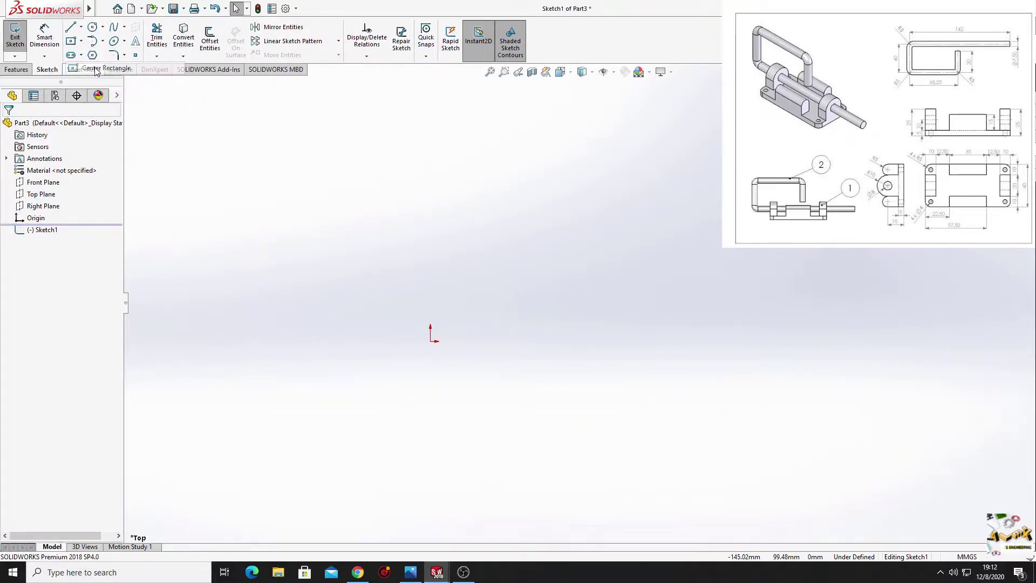
click(431, 342)
click(614, 442)
right_click(681, 314)
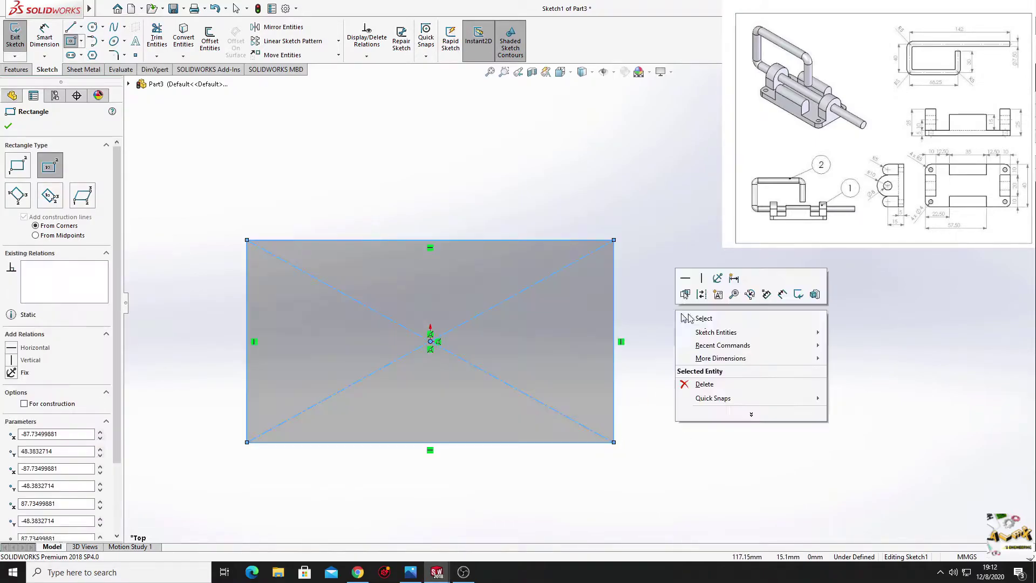
click(696, 319)
- Dimension the rectangle 80 mm wide and 40 mm high
click(44, 37)
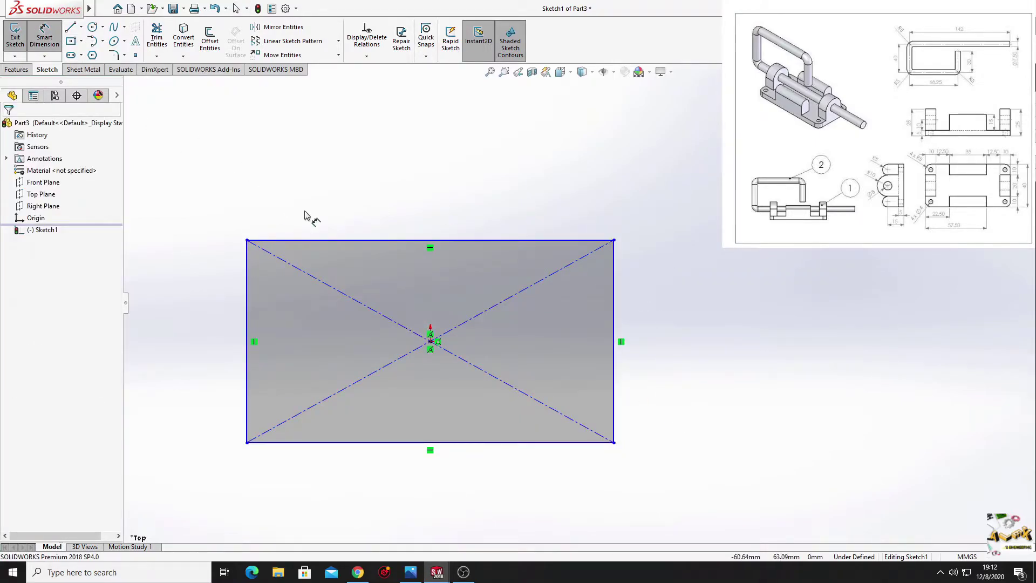
click(329, 241)
click(355, 167)
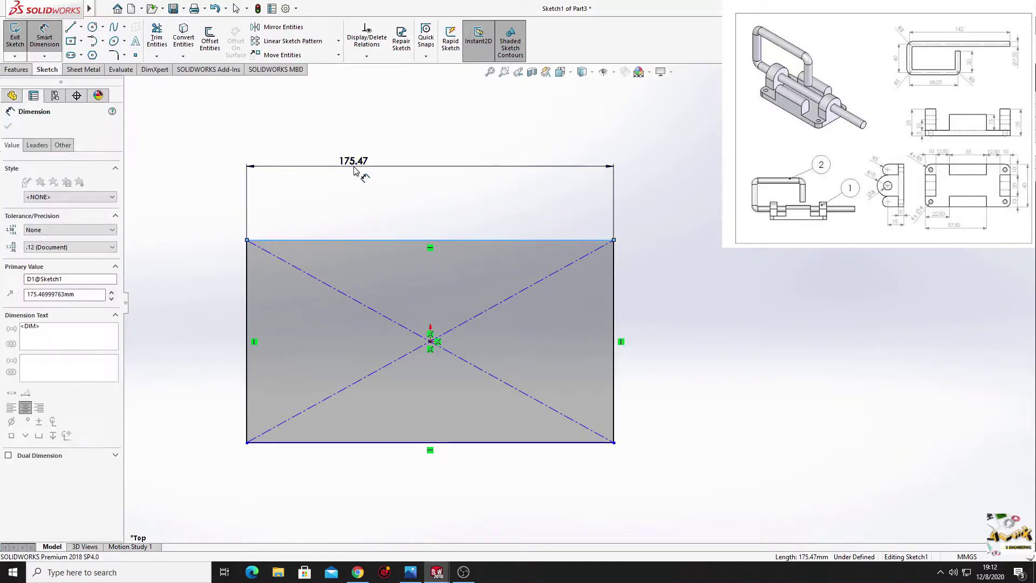
text(80)
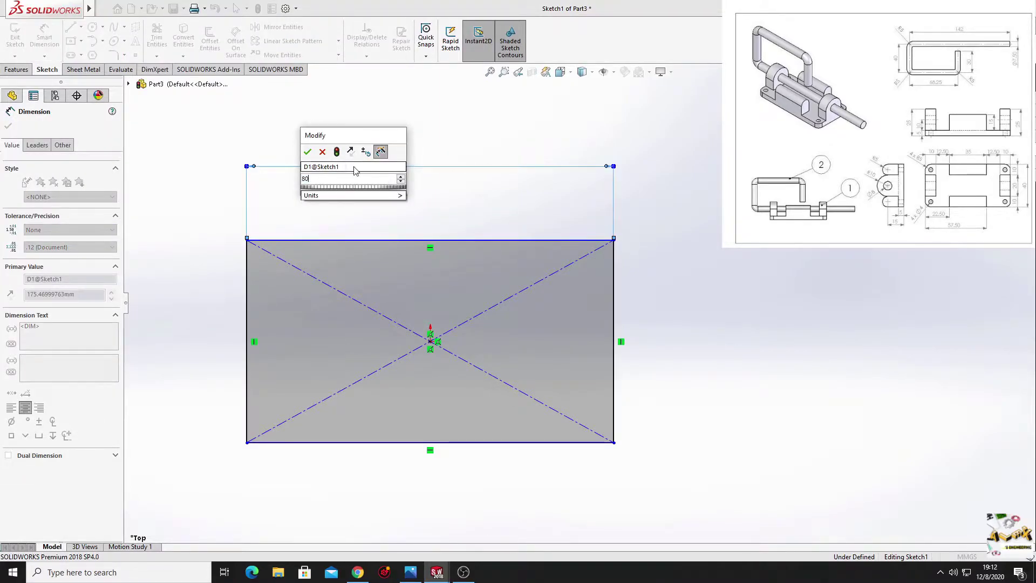
key(Return)
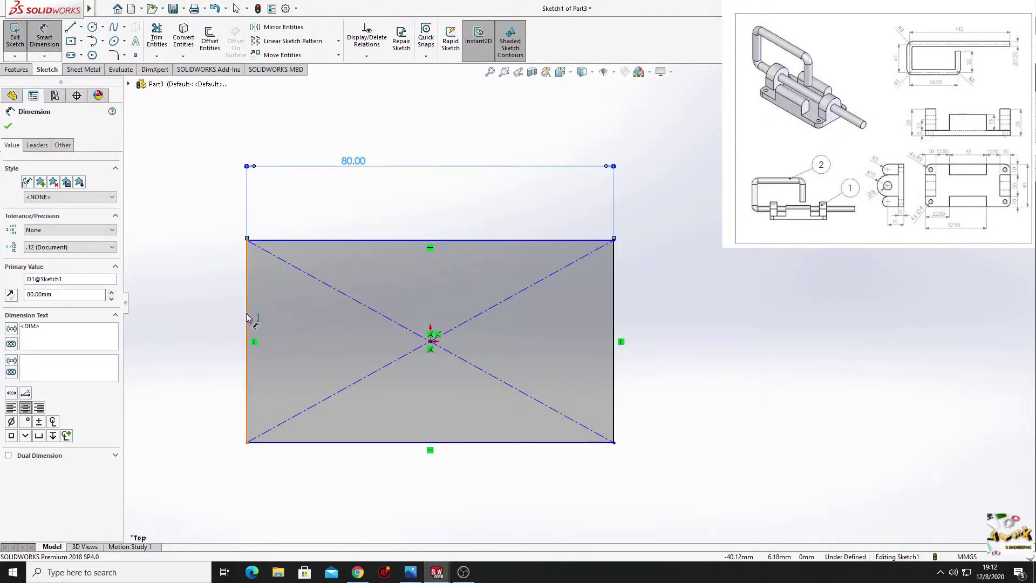
click(247, 309)
click(194, 327)
text(40)
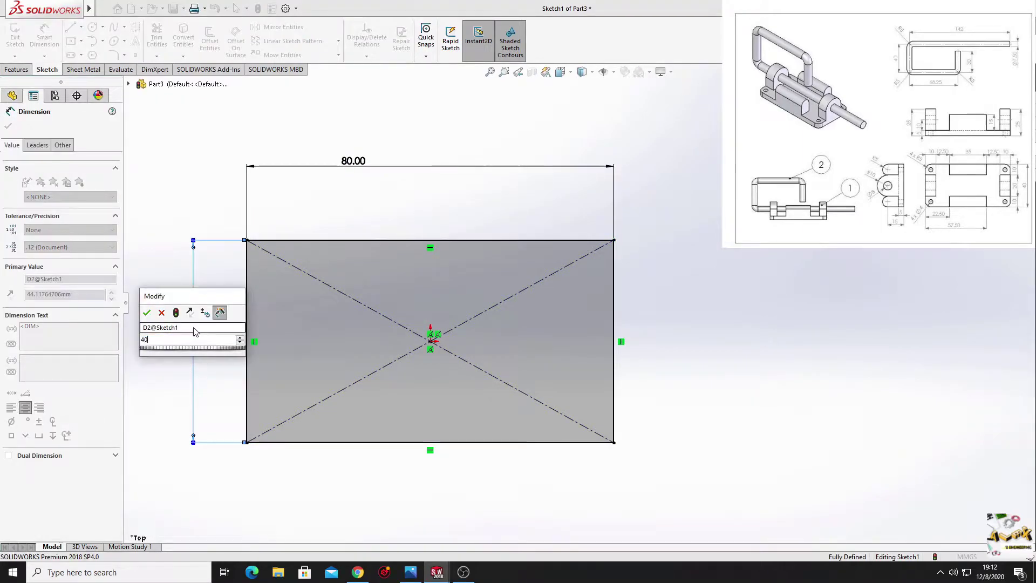
key(Return)
right_click(205, 190)
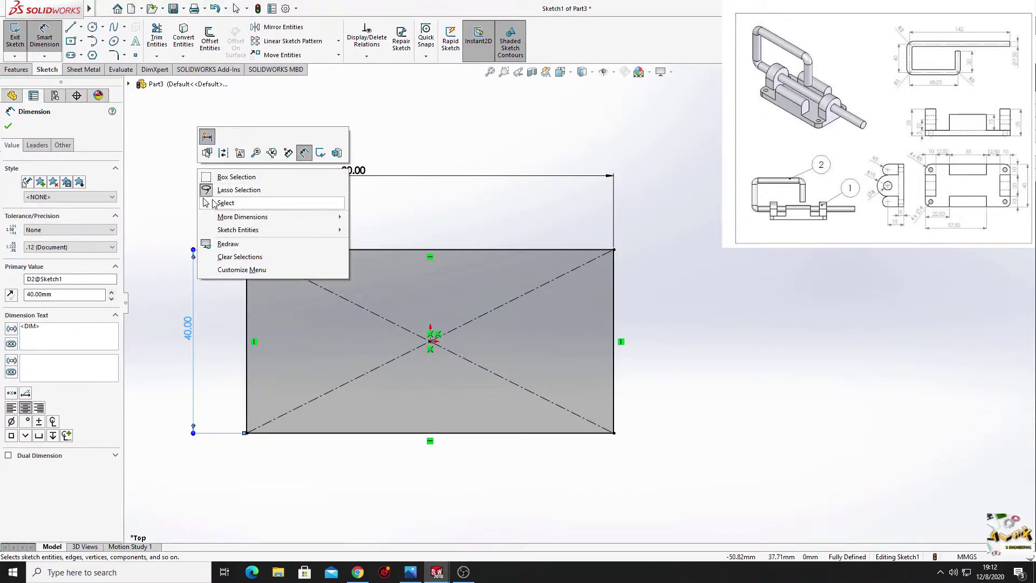
click(221, 203)
- Draw vertical and horizontal construction centerlines through the rectangle's centre
click(82, 27)
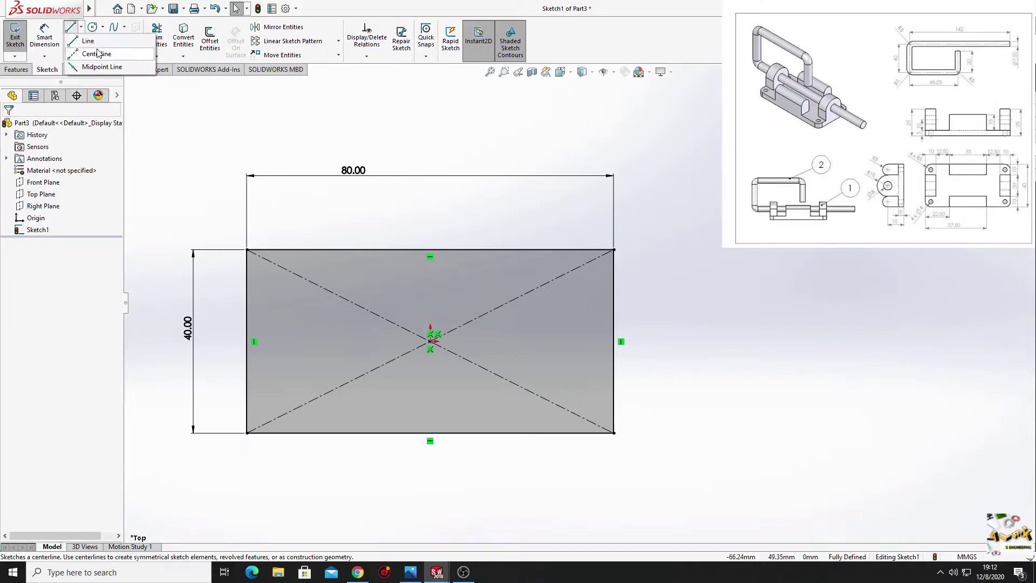
click(93, 51)
click(430, 249)
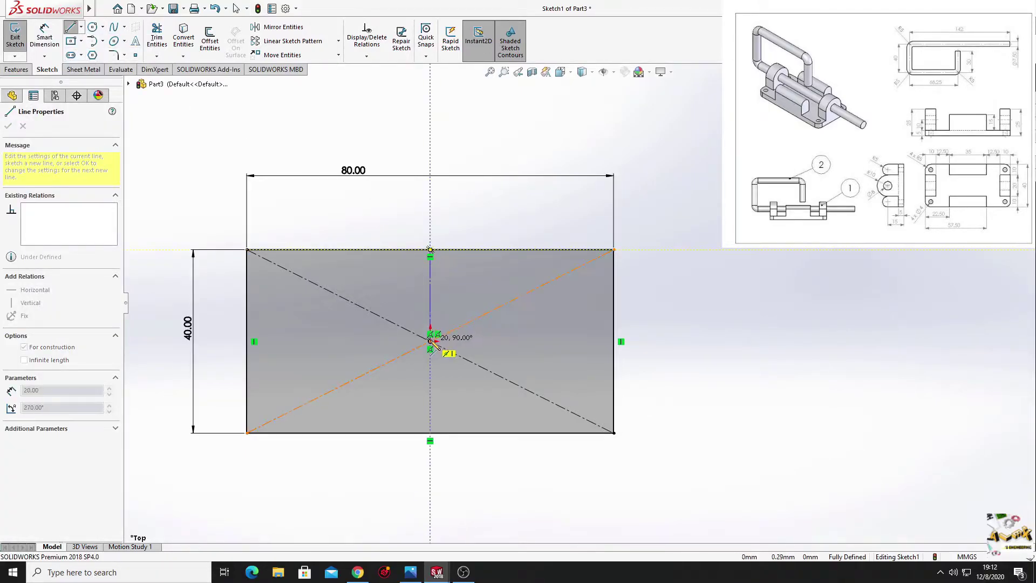
click(430, 341)
click(614, 341)
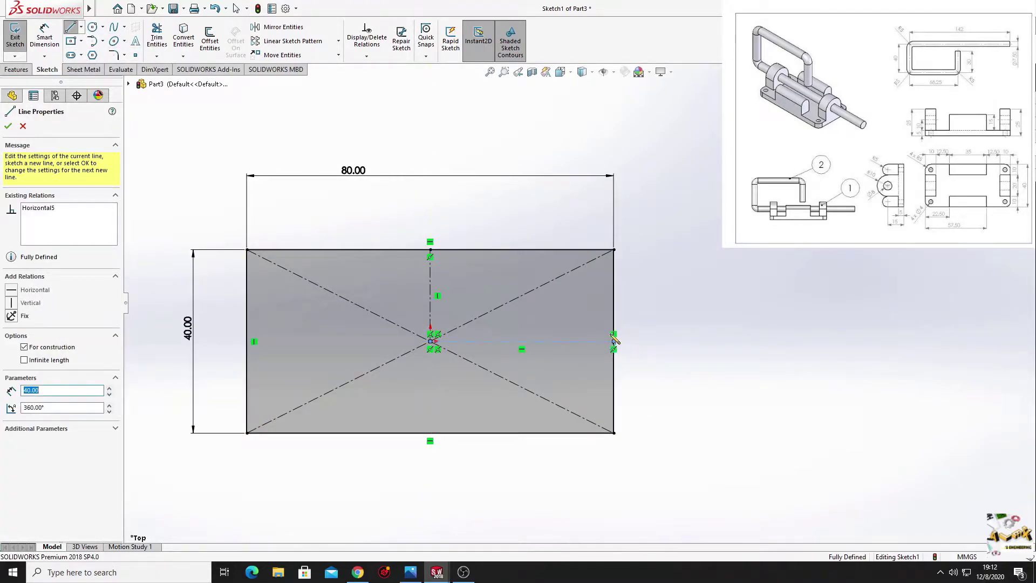
right_click(488, 195)
click(505, 203)
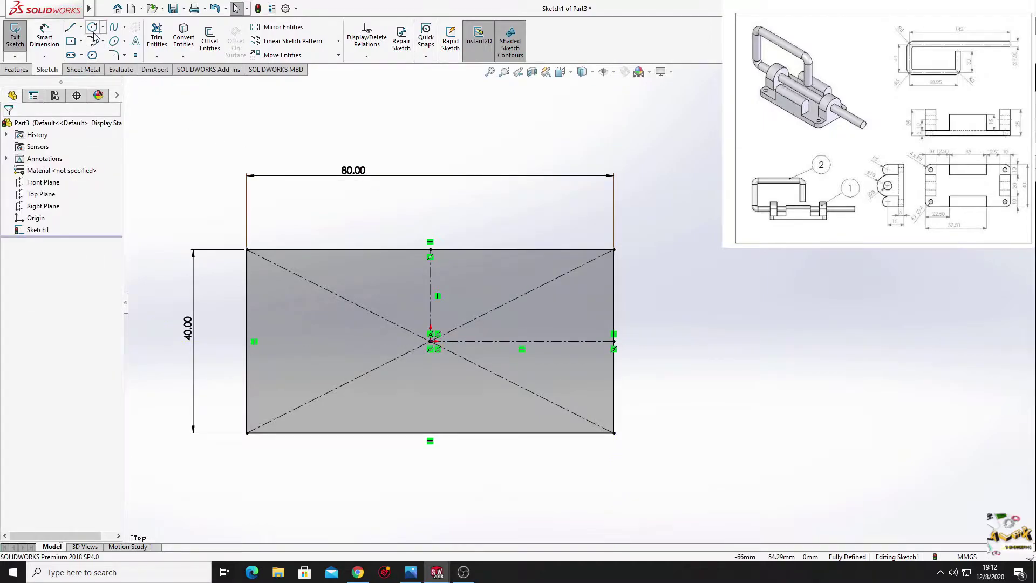
- Draw a small circle near the rectangle's top-left corner
click(92, 27)
click(269, 277)
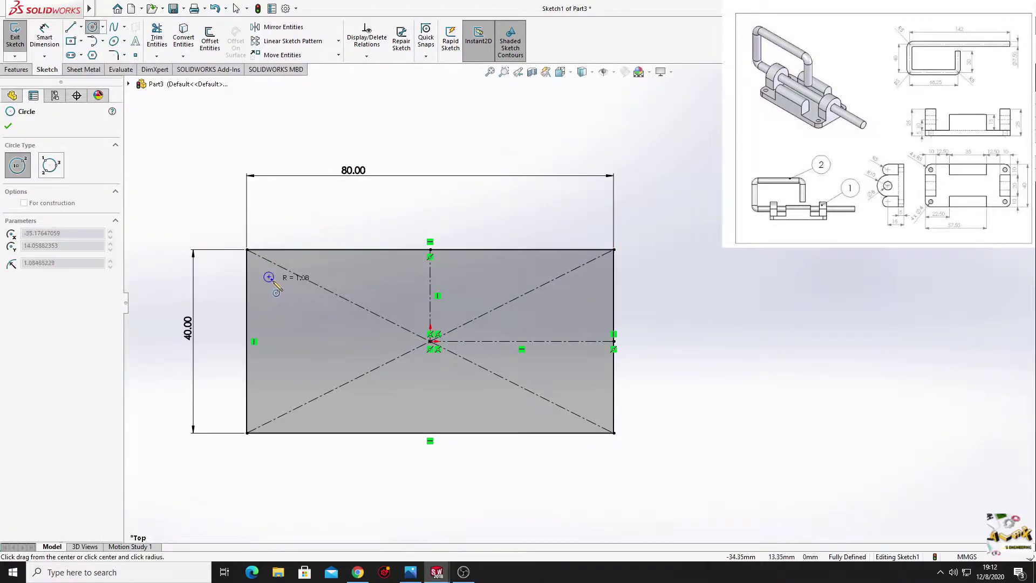
right_click(287, 125)
click(305, 174)
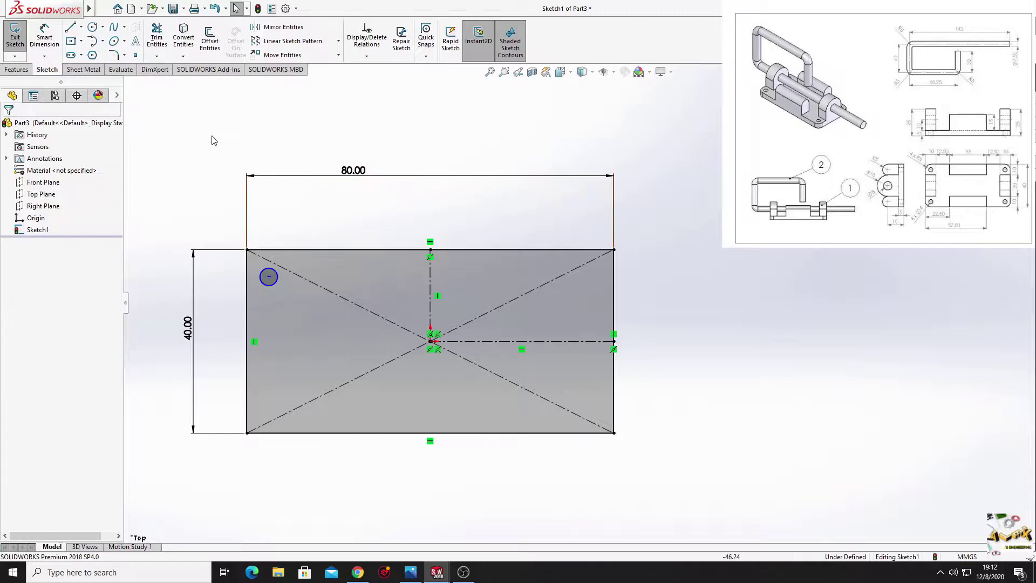
- Dimension the circle's diameter to 4 mm
click(42, 36)
scroll(312, 240, down, 1)
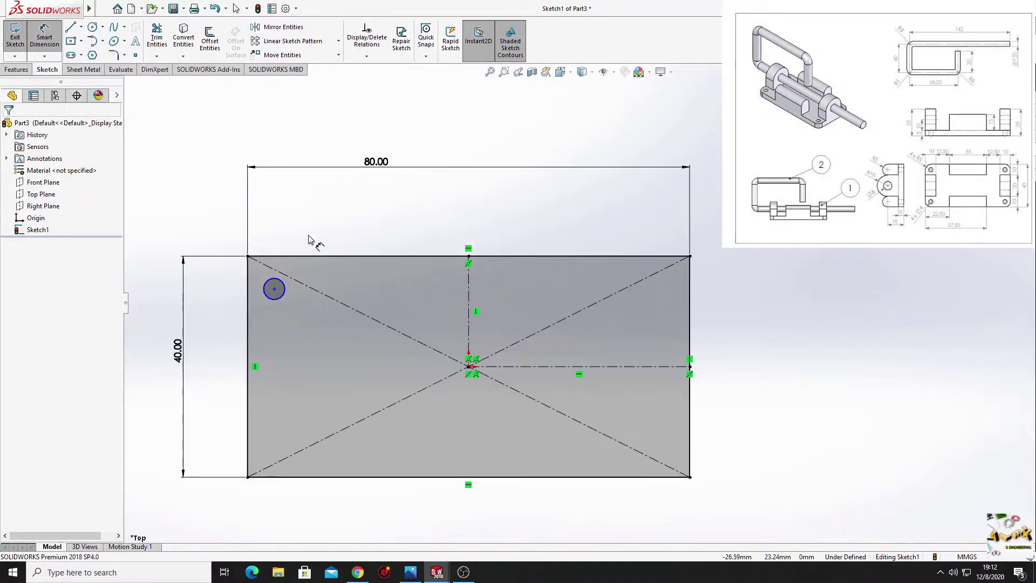
ctrl+middle_drag(308, 239, 319, 215)
click(282, 256)
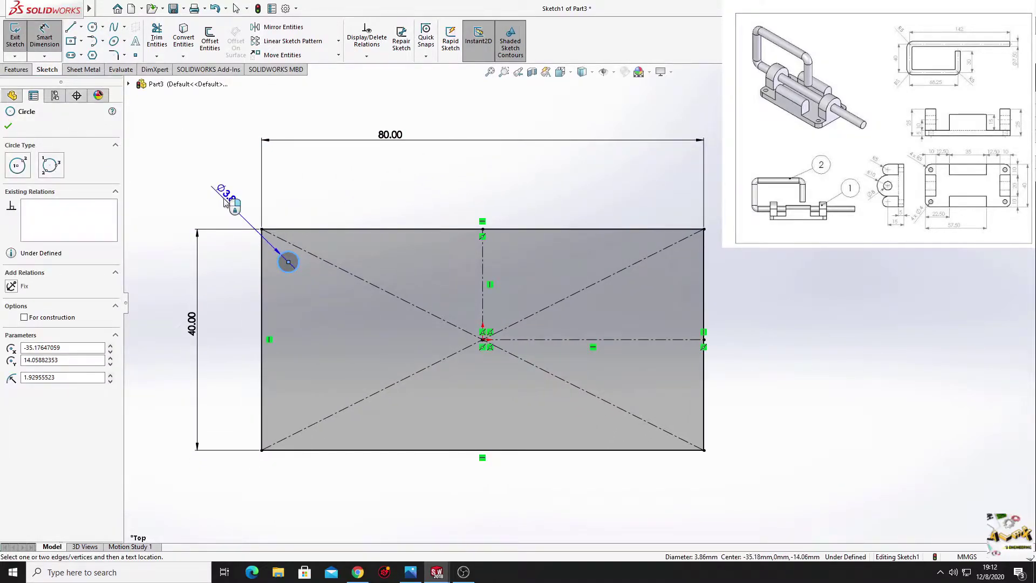
click(226, 199)
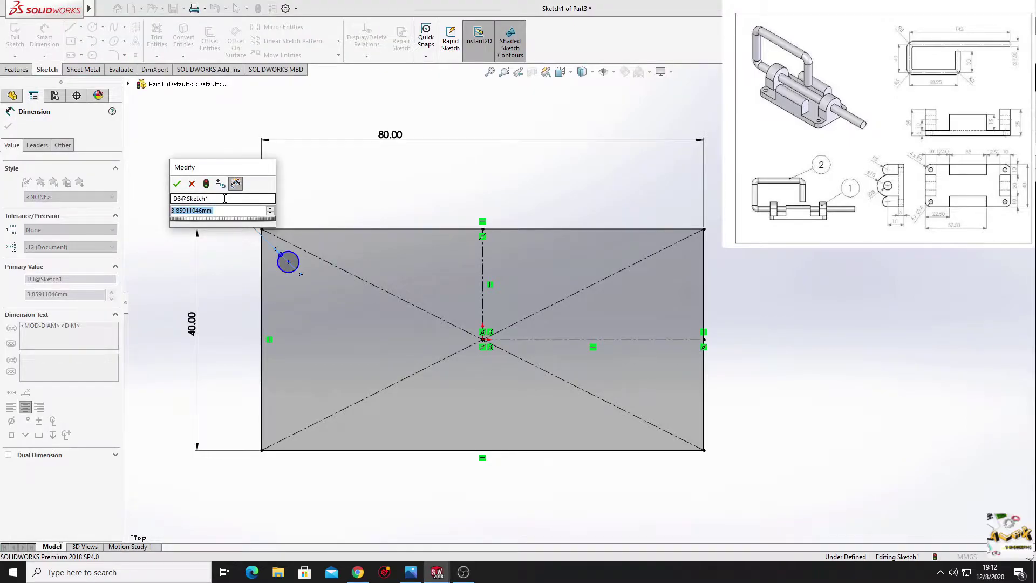
text(4)
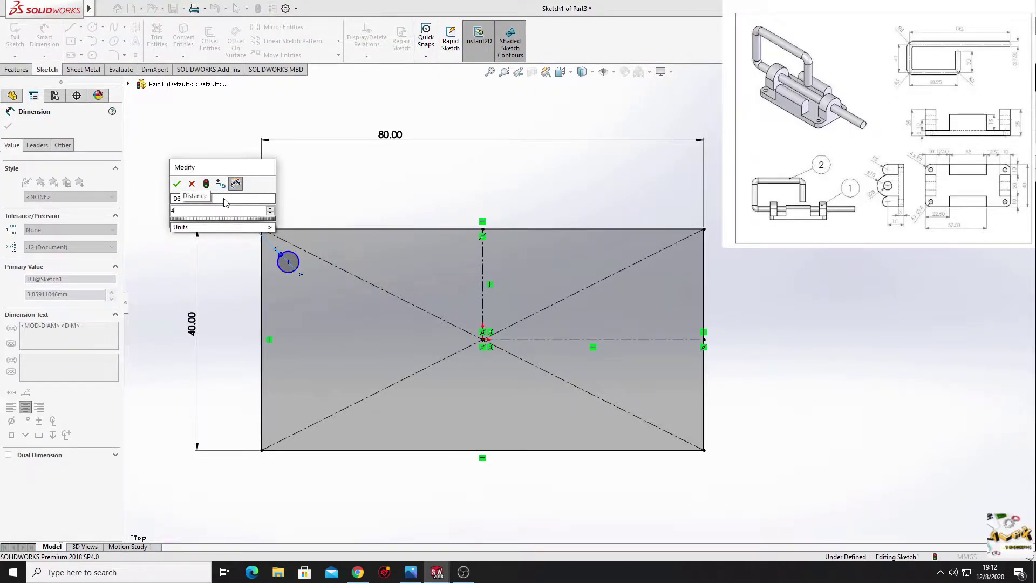
key(Return)
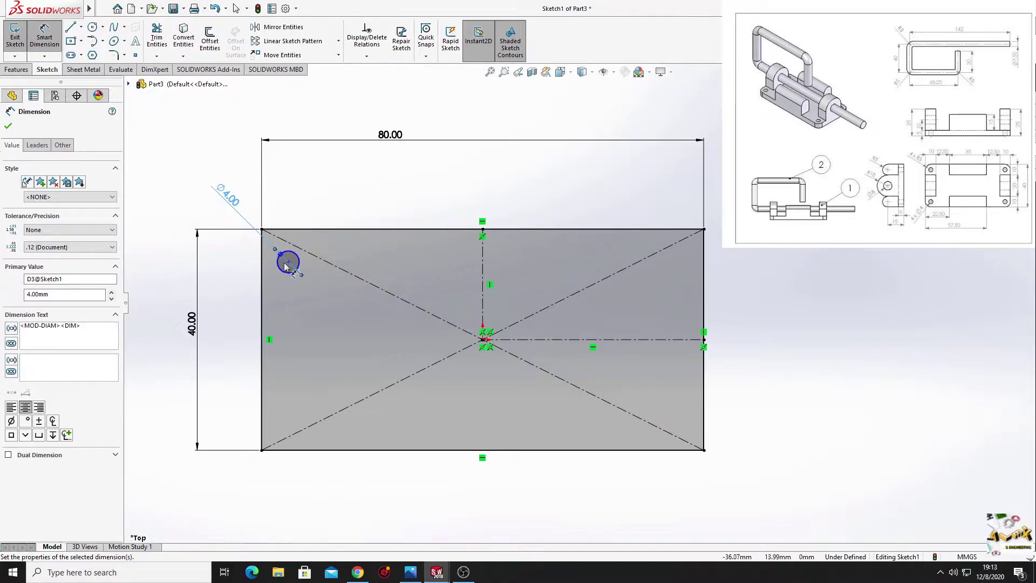
- Position the circle 5 mm from the top edge and 5 mm from the left edge
click(289, 262)
click(301, 228)
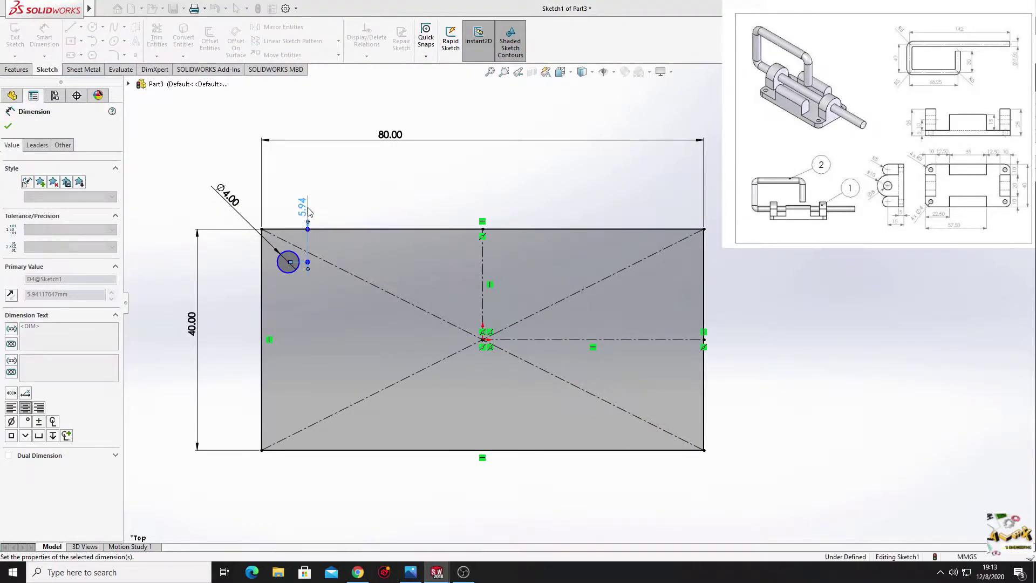
text(5)
key(Return)
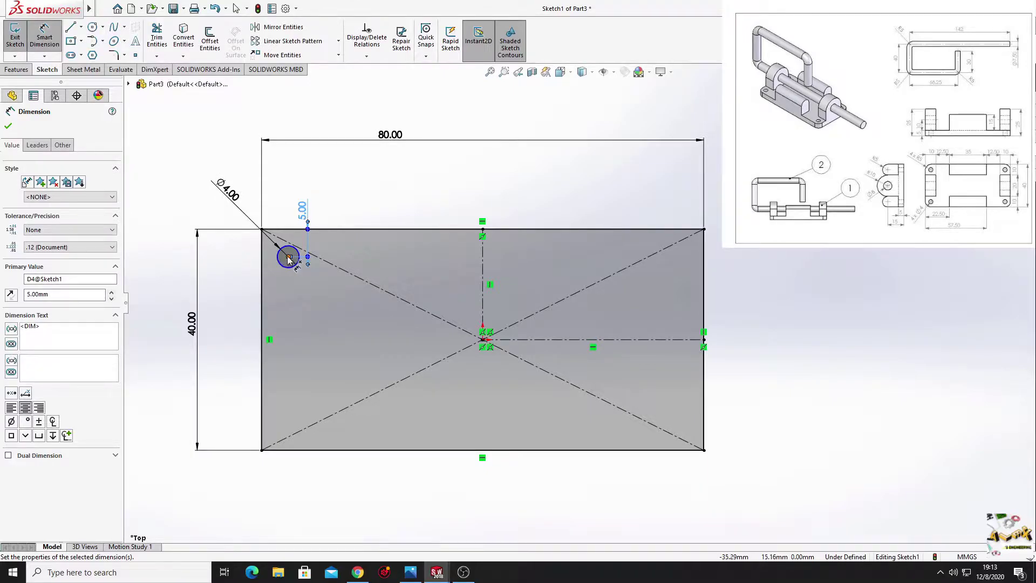
click(289, 258)
click(261, 283)
click(226, 276)
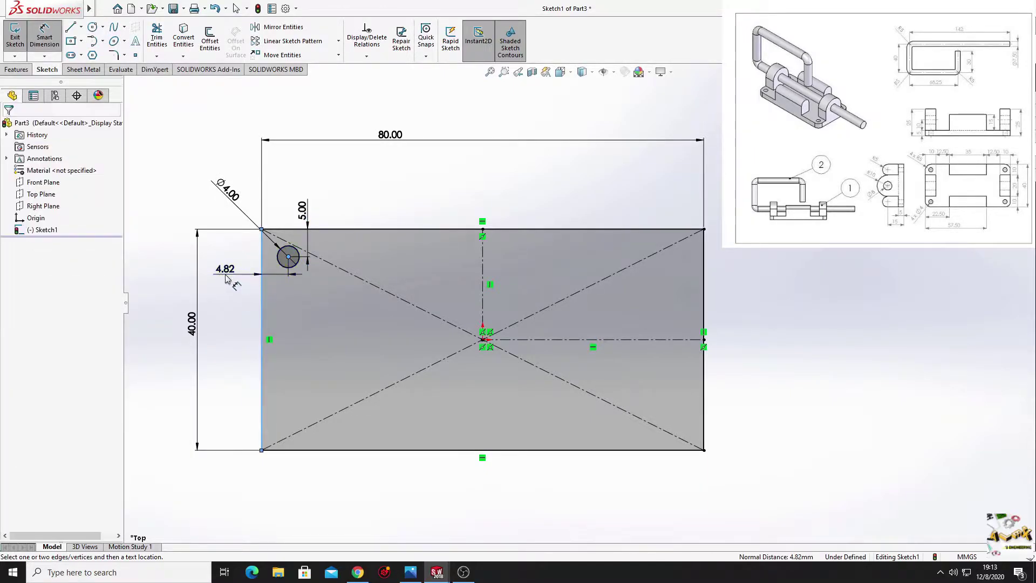
text(5)
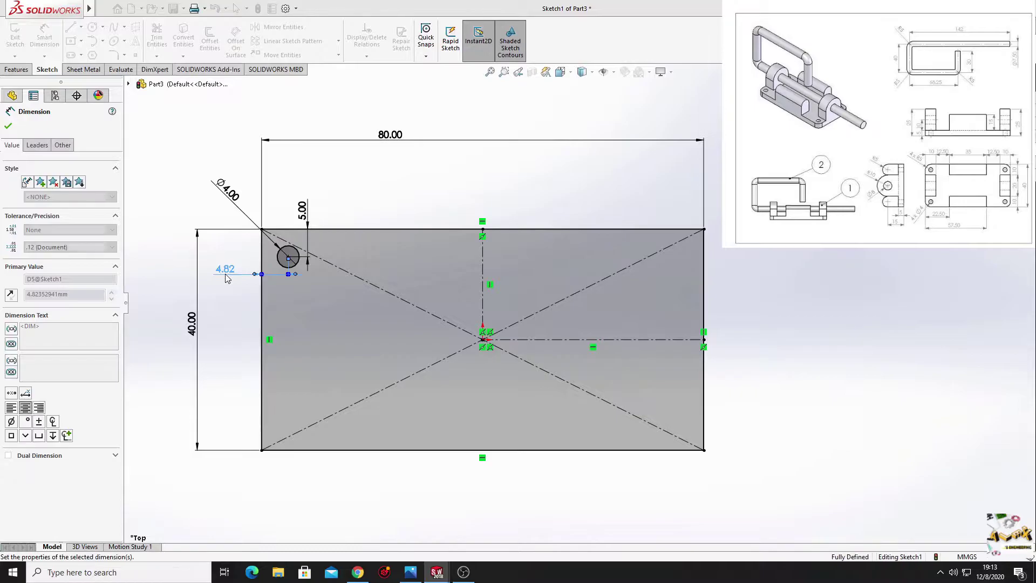
key(Return)
right_click(138, 192)
click(175, 227)
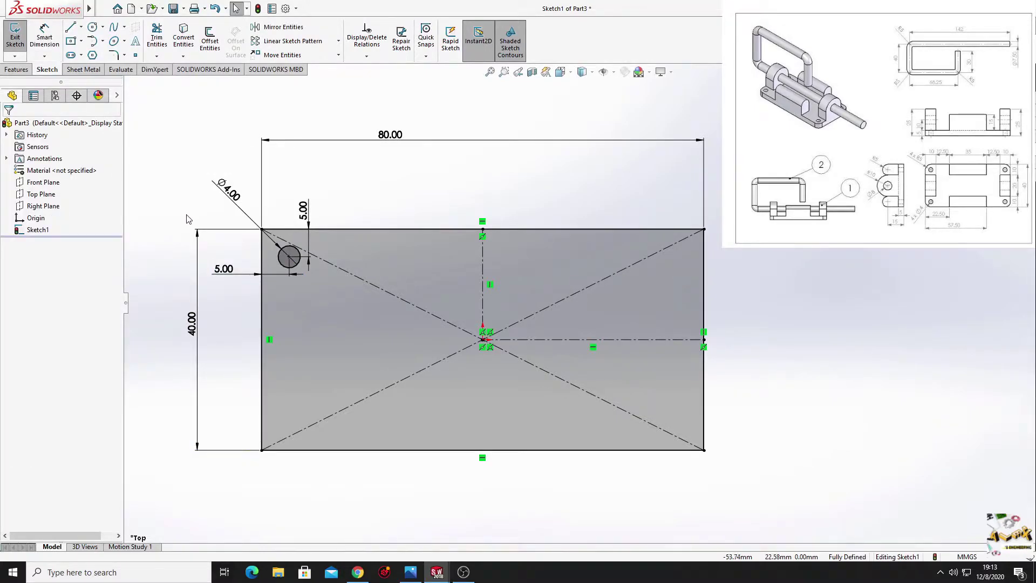
- Mirror the top-left circle about the horizontal centerline to the bottom-left
click(283, 27)
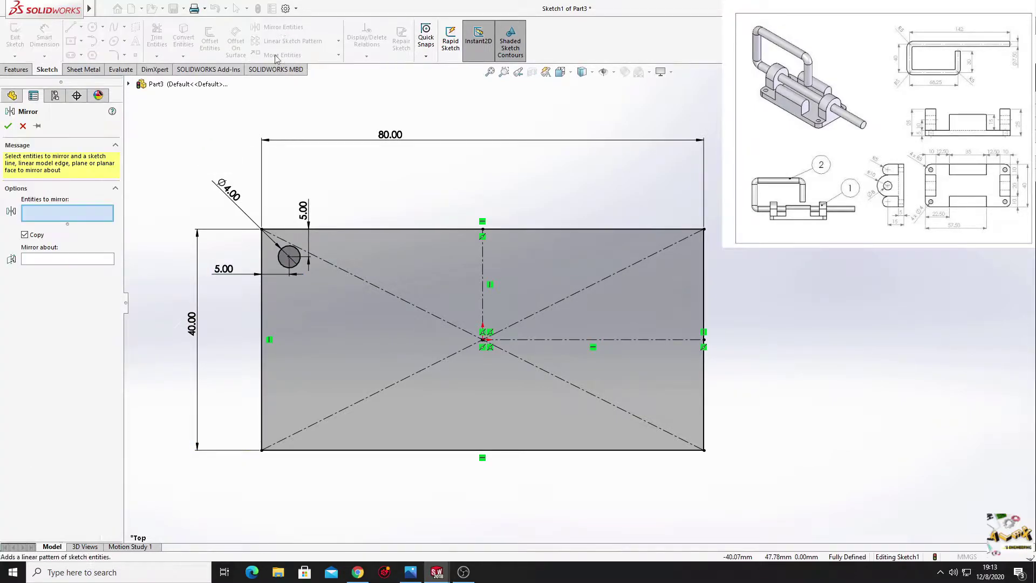
click(294, 273)
click(72, 263)
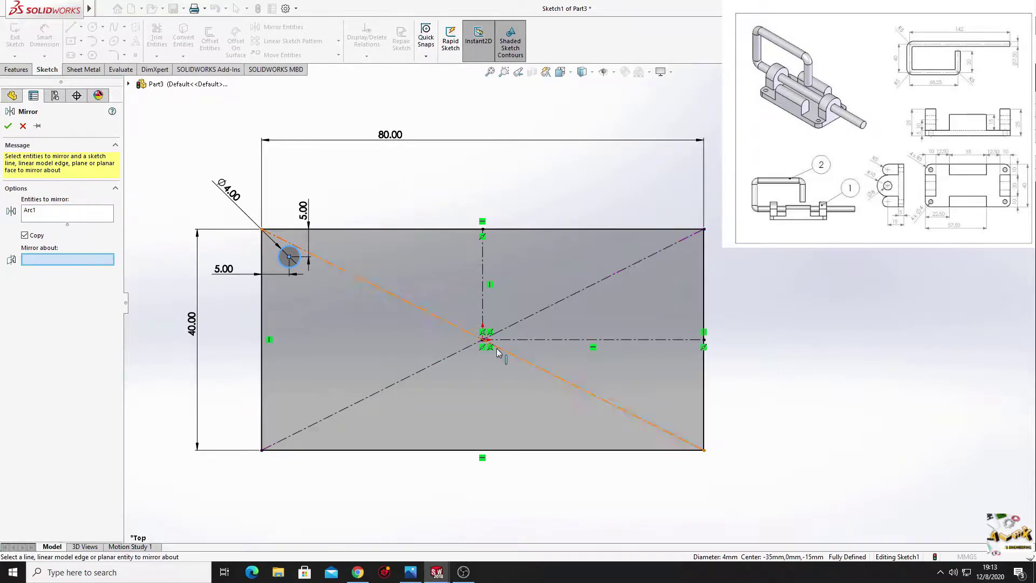
click(558, 344)
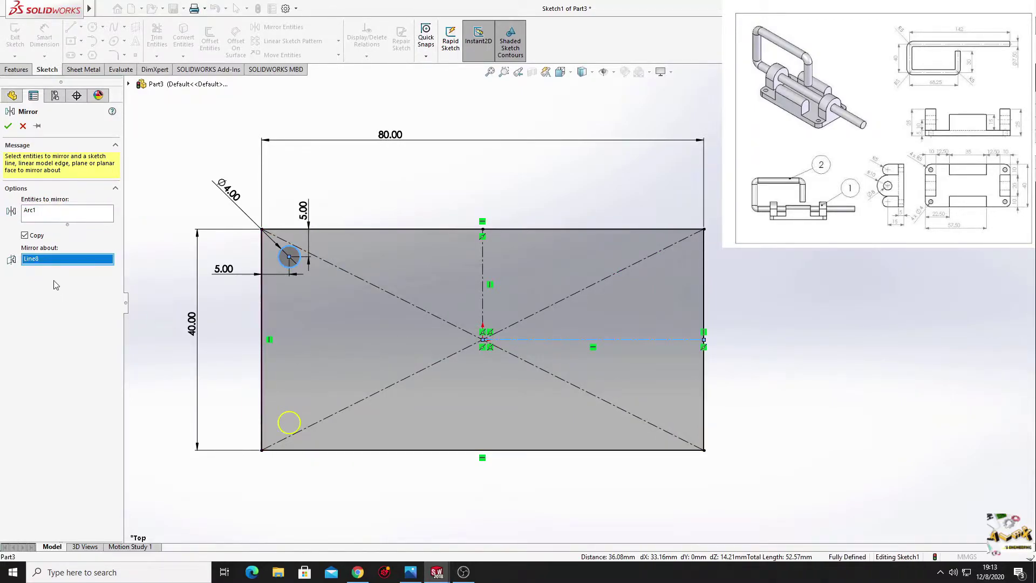
click(8, 126)
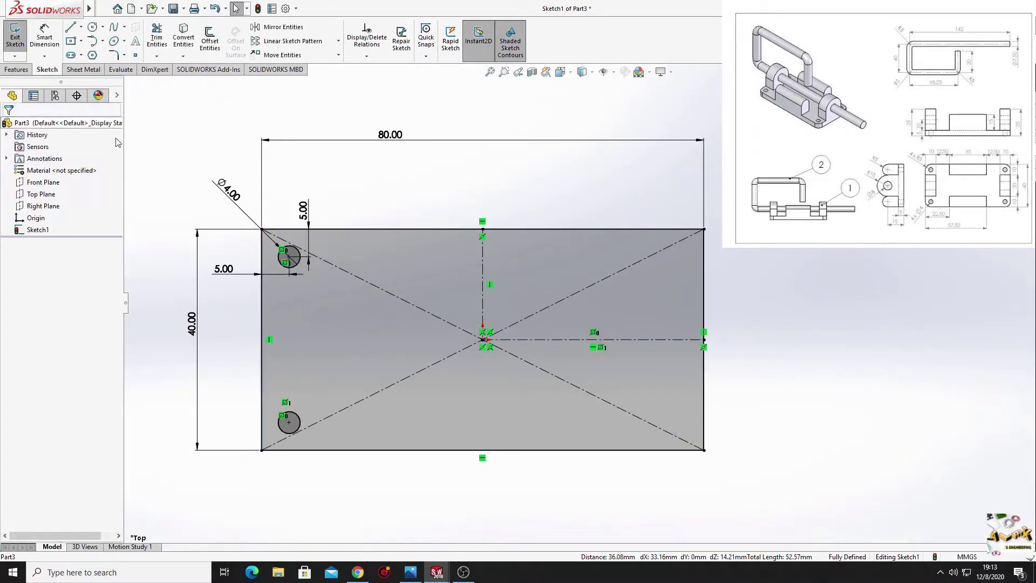
- Mirror both left circles about the vertical centerline to the right side
click(298, 32)
click(296, 265)
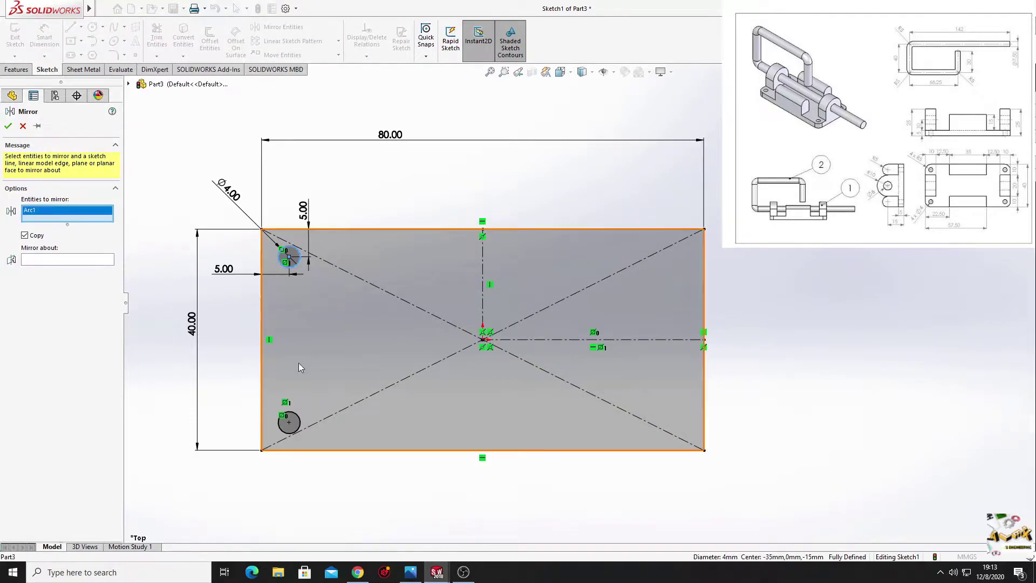
click(297, 417)
click(100, 270)
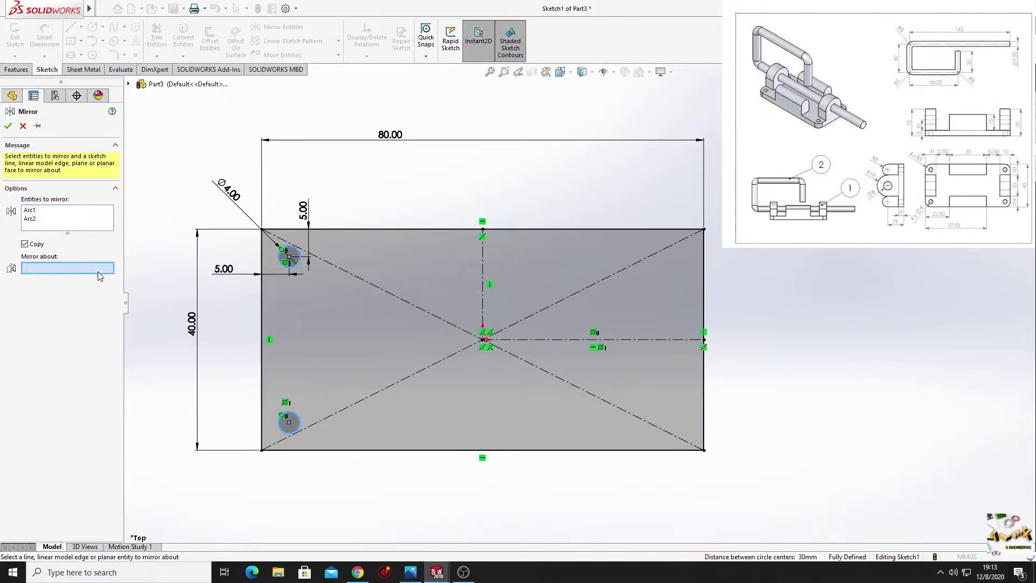
click(481, 271)
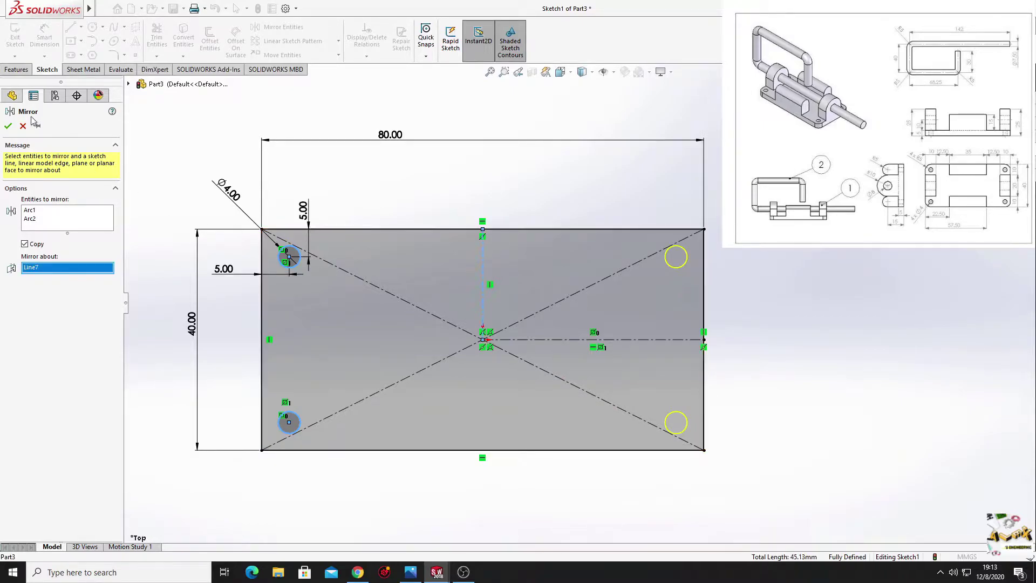
click(8, 127)
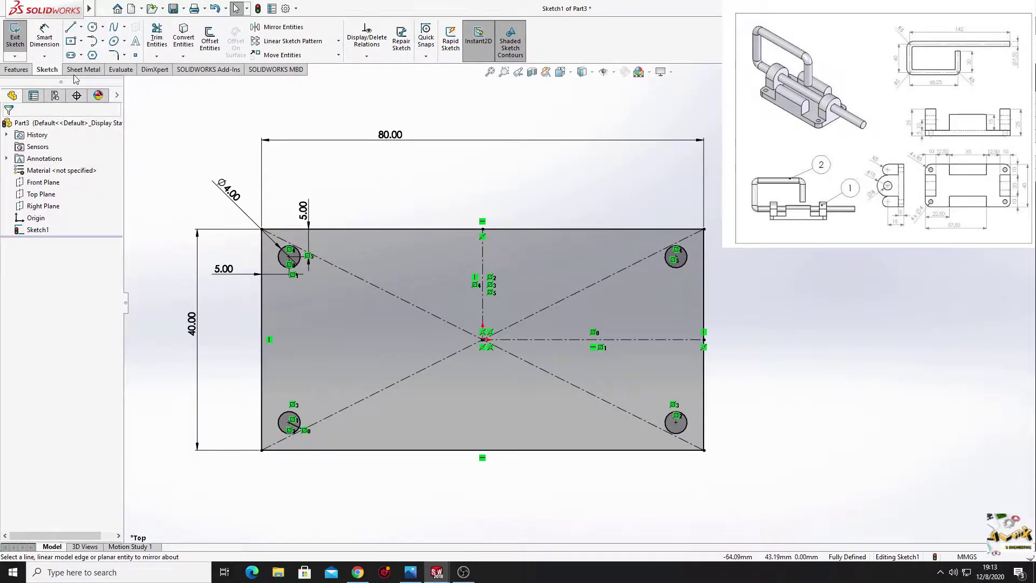
click(17, 70)
- Extrude the sketch 5 mm into a plate with four corner holes and orbit to view it
click(26, 43)
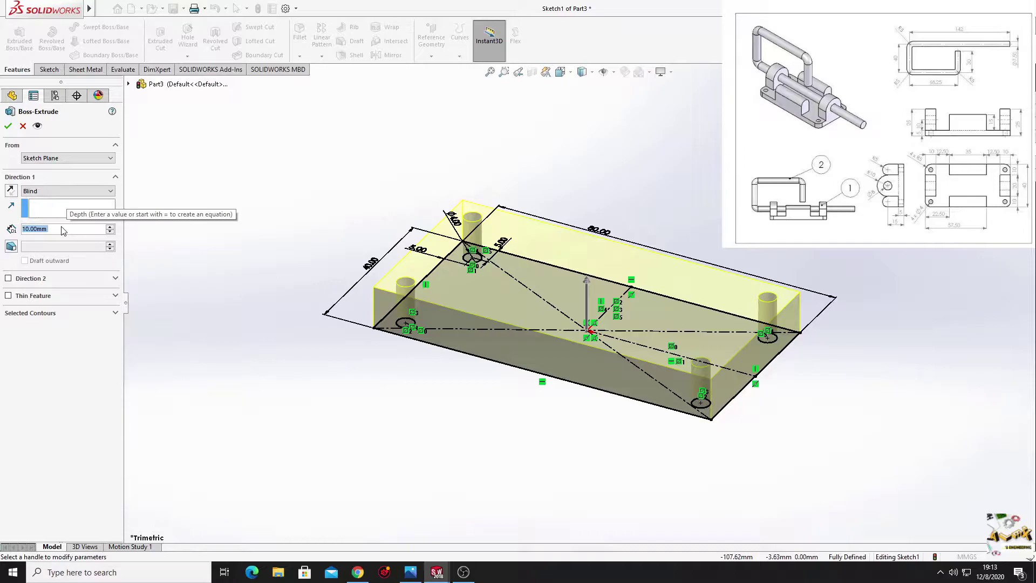
text(5)
key(Return)
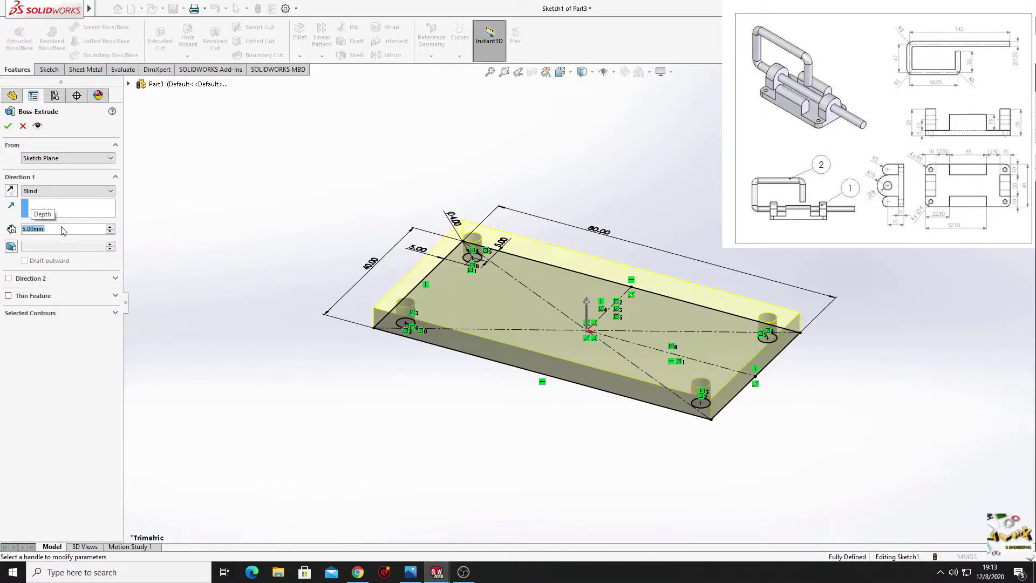
click(8, 126)
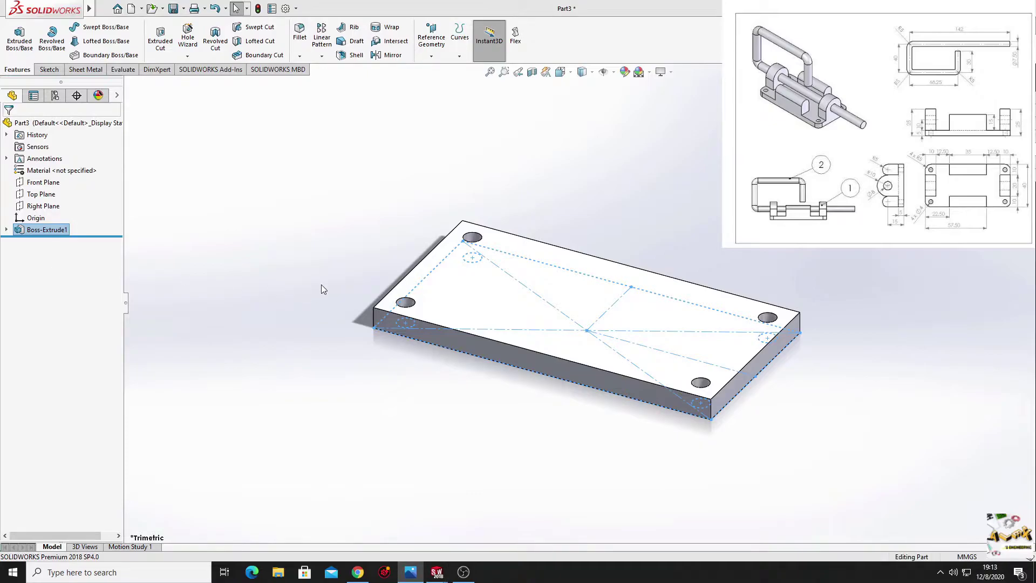
click(475, 332)
middle_drag(475, 331, 578, 172)
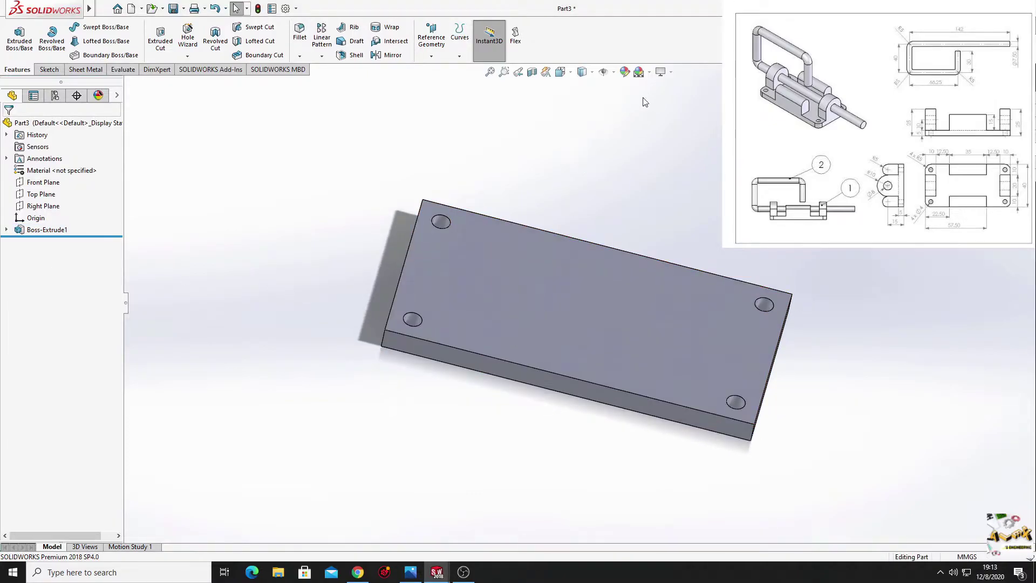
- Apply the Plain White scene and start a sketch on the plate's long side face, viewed normal
click(649, 72)
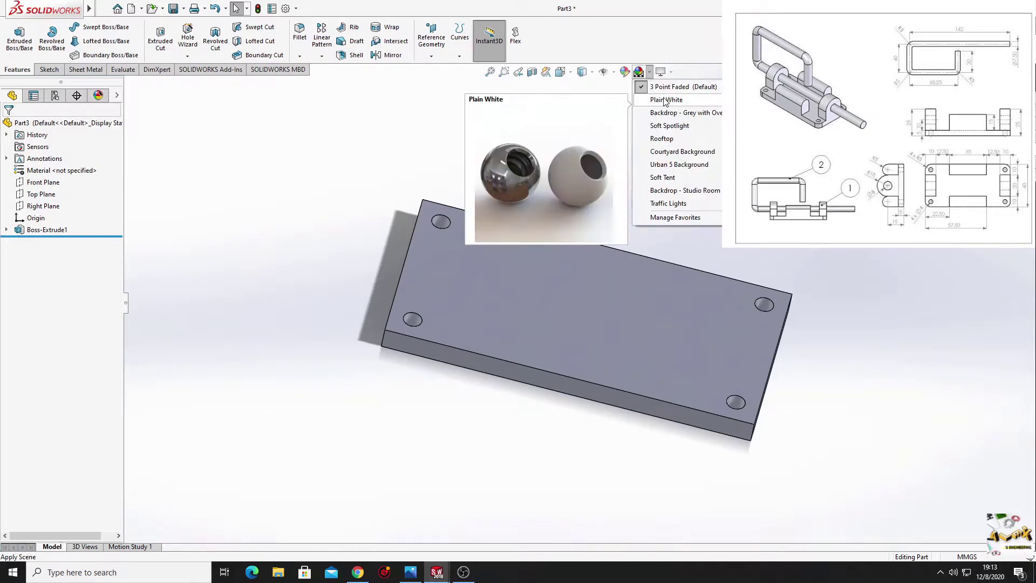
click(665, 101)
mouse_move(659, 122)
middle_down()
mouse_move(475, 192)
mouse_move(530, 216)
mouse_move(483, 241)
mouse_move(459, 137)
mouse_move(396, 178)
mouse_move(440, 306)
mouse_move(420, 400)
middle_up()
click(421, 397)
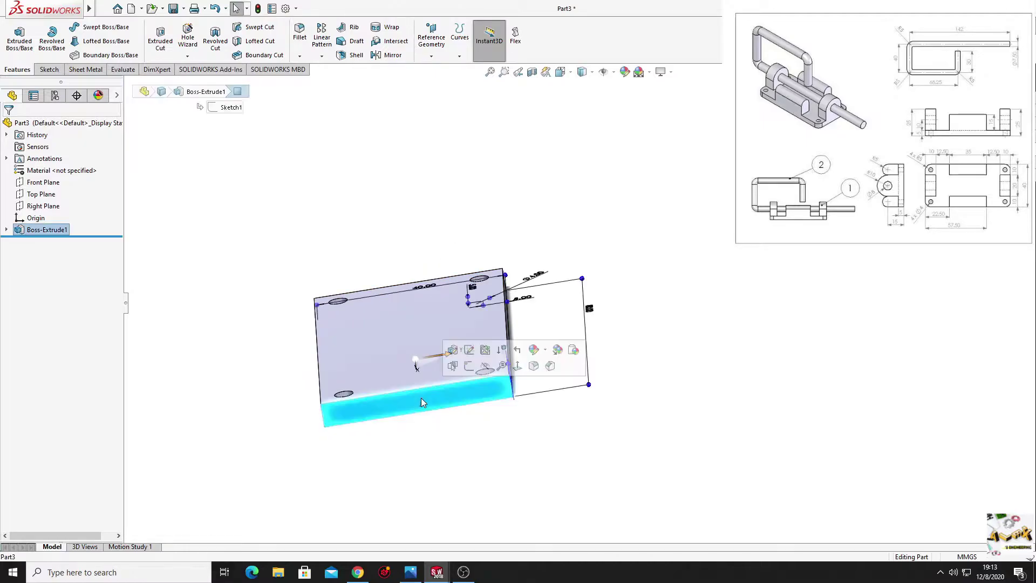
click(468, 367)
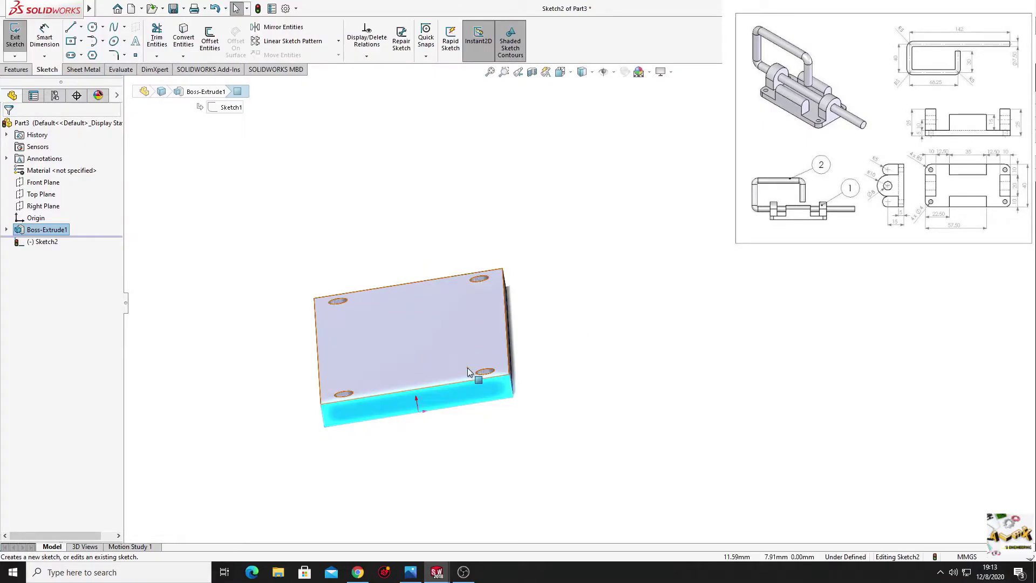
click(47, 243)
click(76, 228)
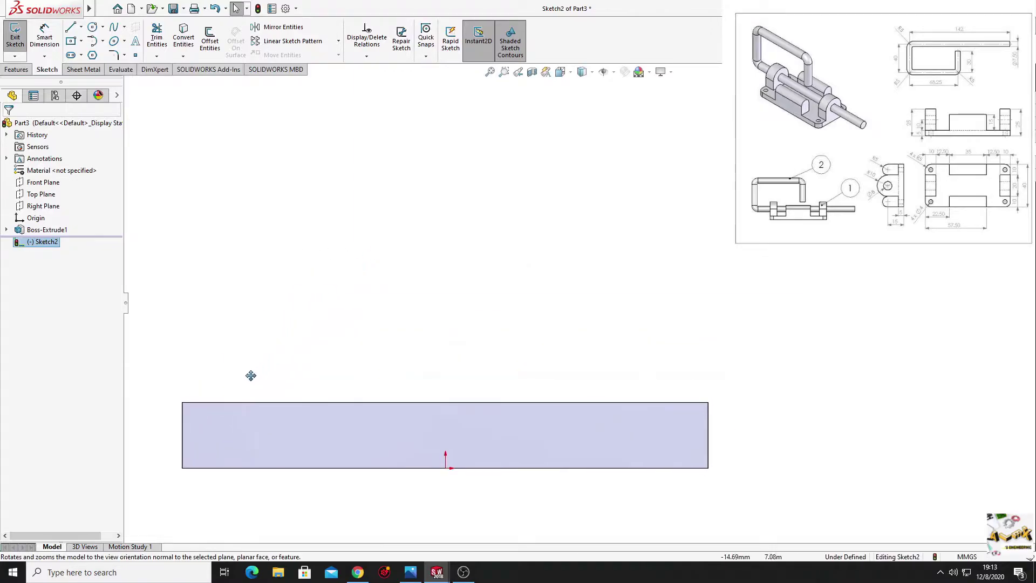
scroll(455, 359, up, 2)
ctrl+middle_drag(456, 358, 367, 356)
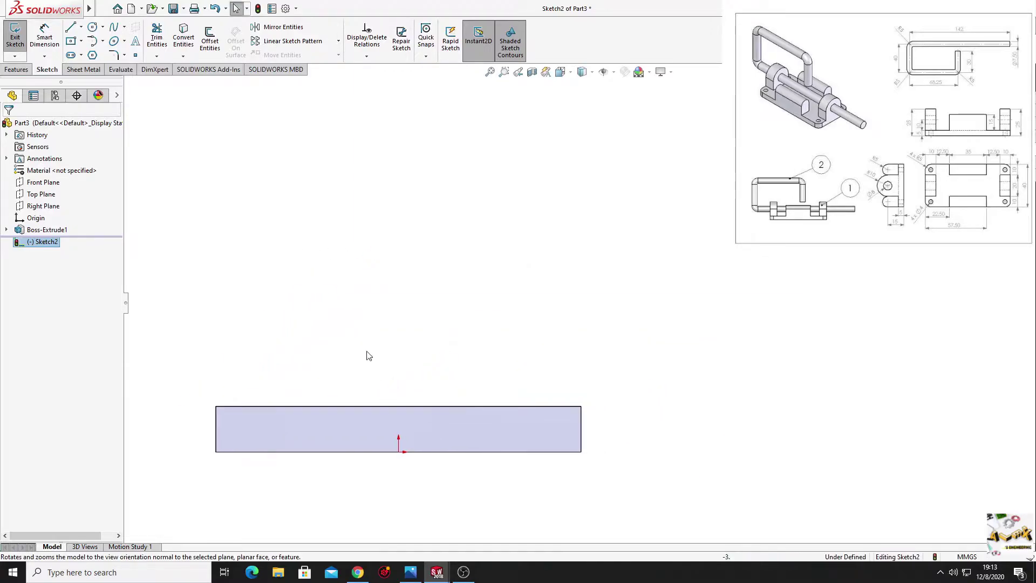
- Draw two upright lines joined by a base line along the plate's top edge
click(70, 27)
click(313, 256)
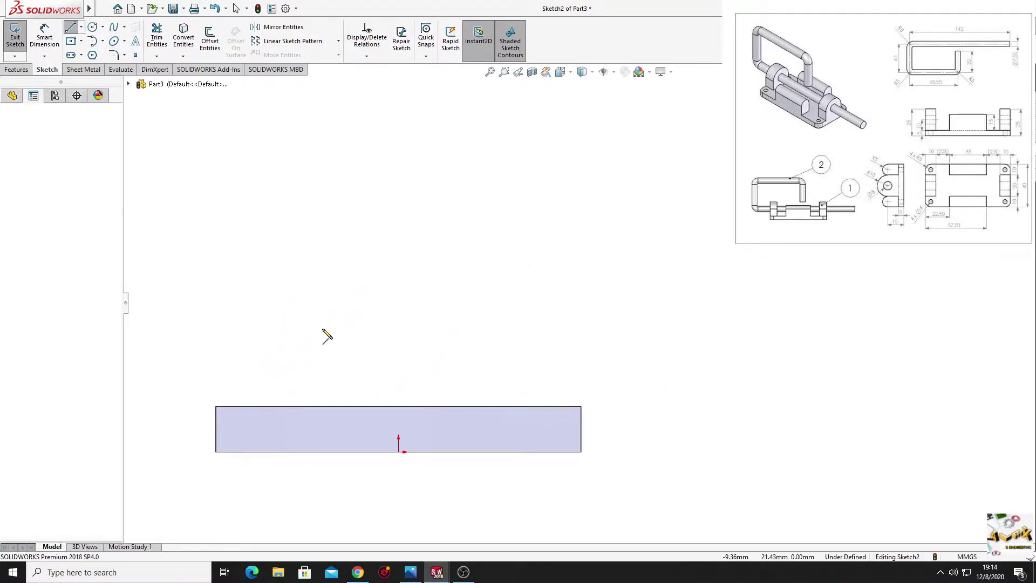
click(313, 406)
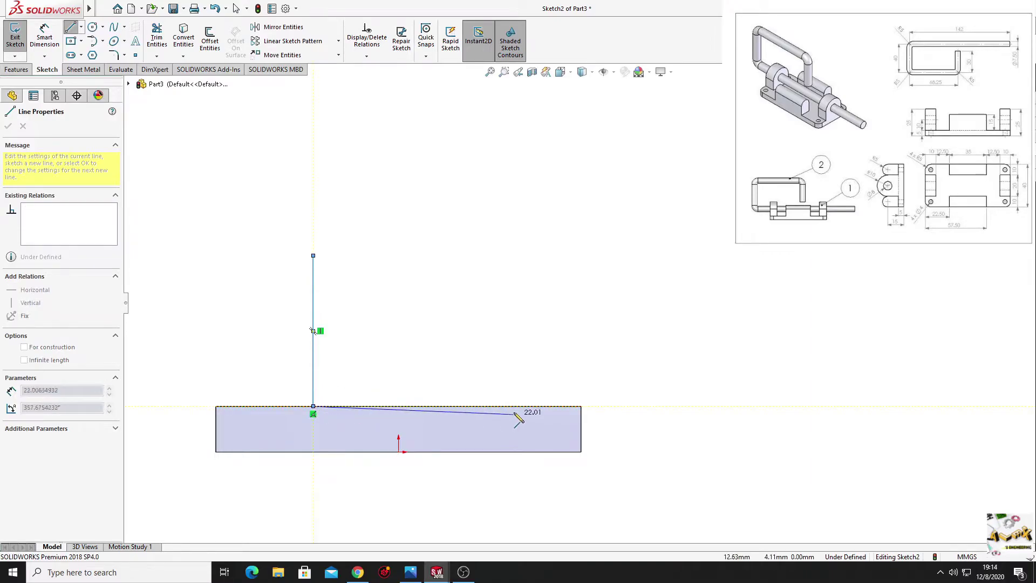
click(508, 405)
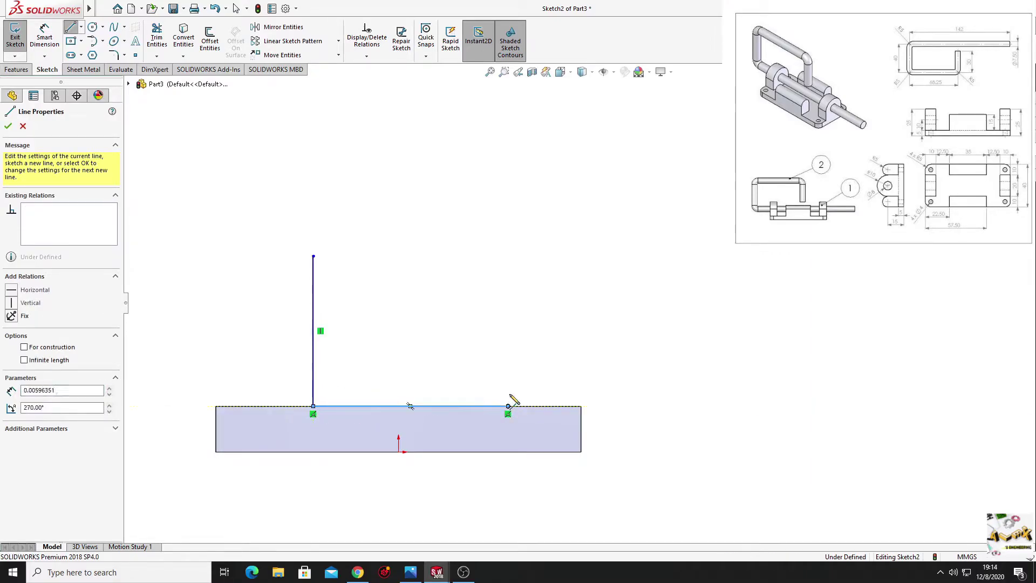
click(508, 256)
key(Escape)
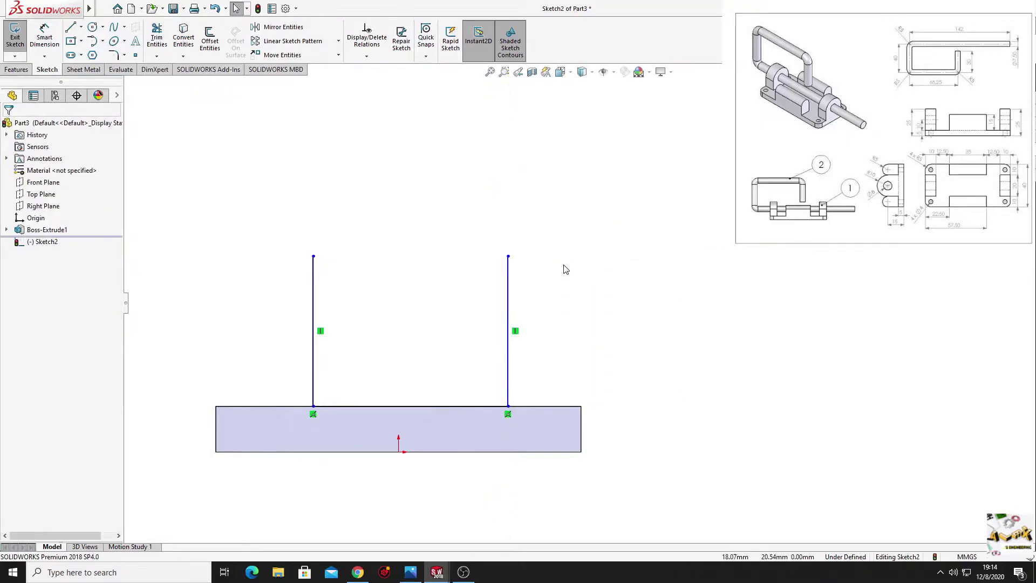
- Level the two line tops and align the base line's midpoint vertically with the origin
click(508, 255)
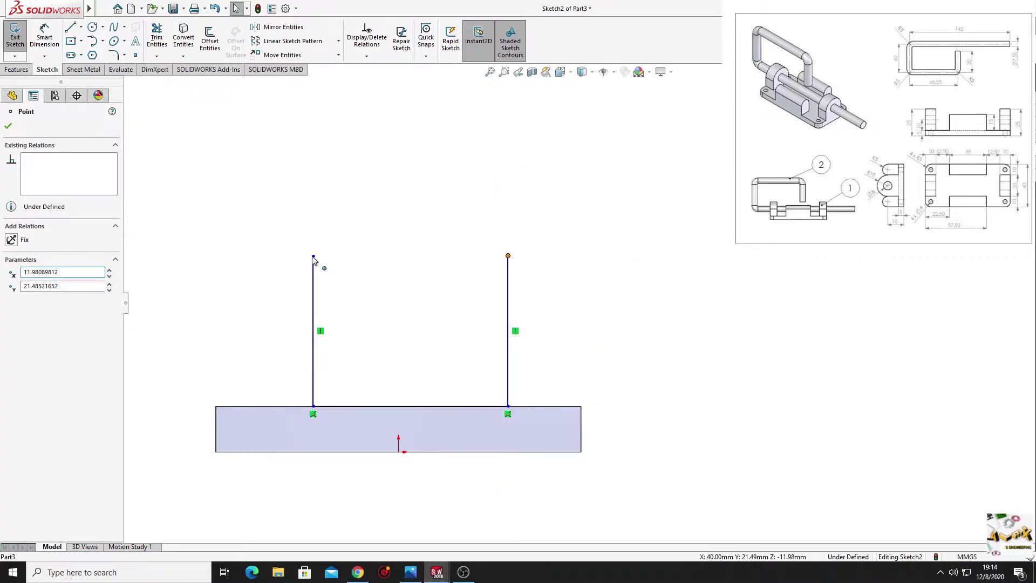
ctrl+click(314, 255)
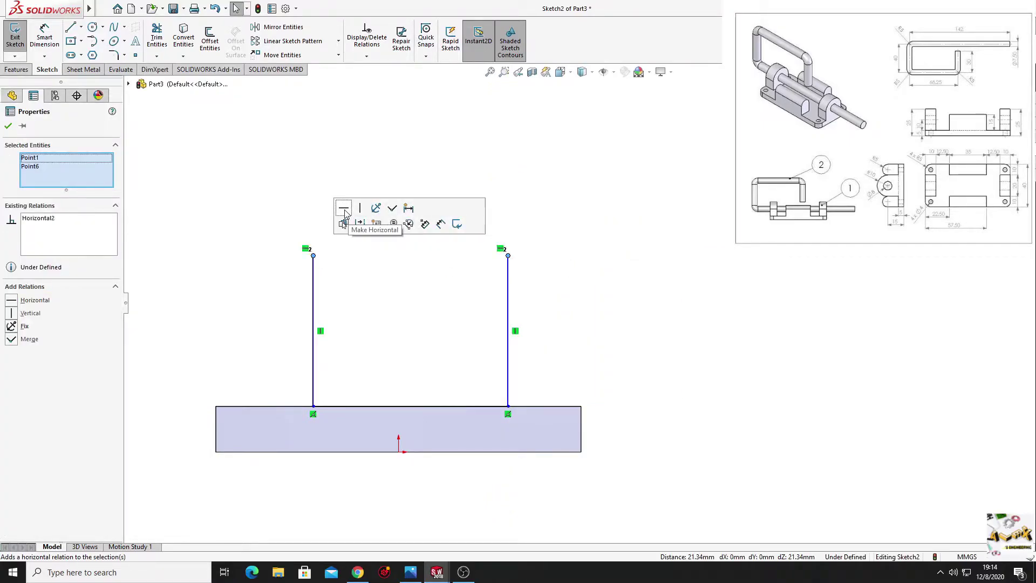
click(232, 247)
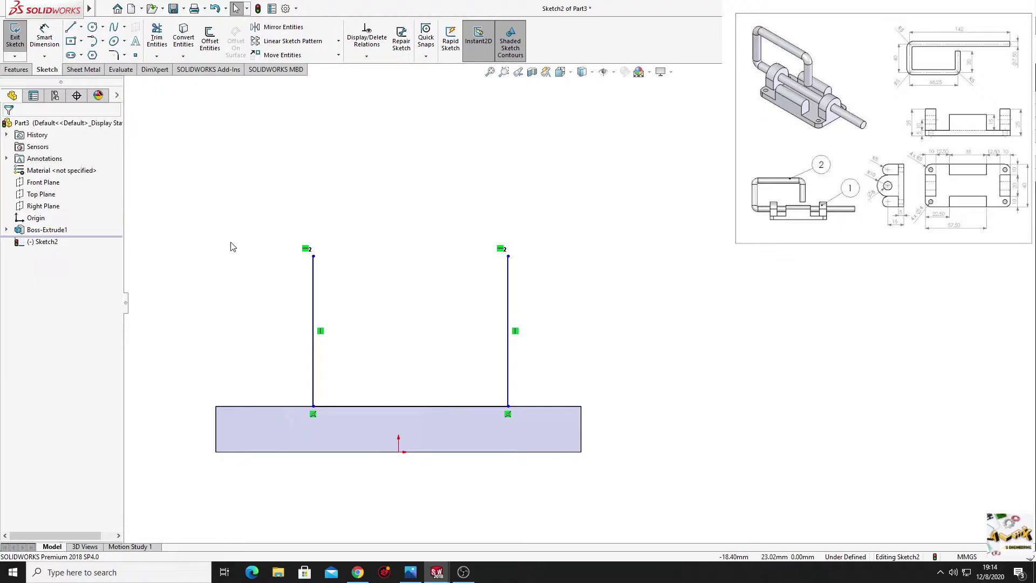
click(411, 406)
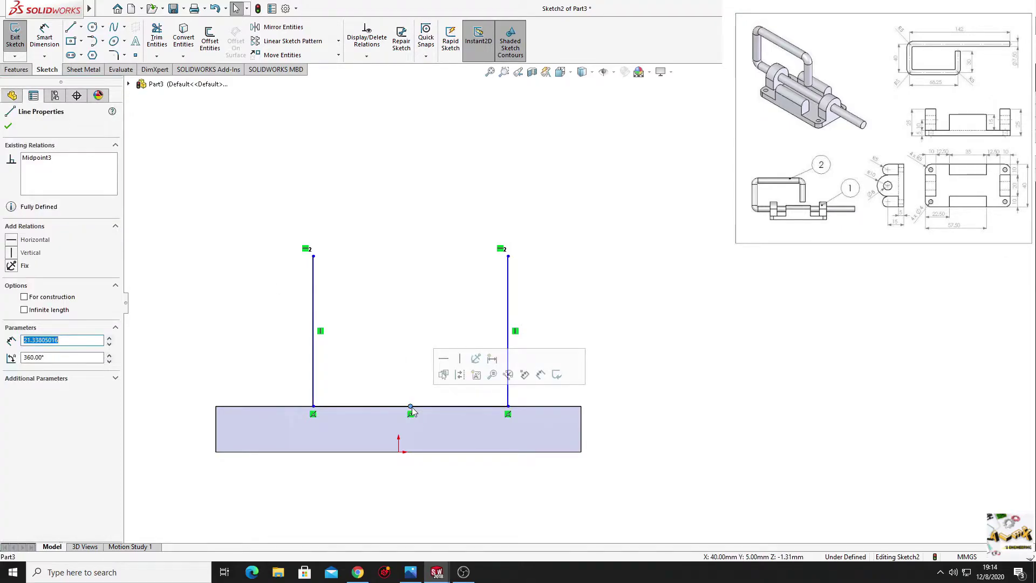
ctrl+click(400, 453)
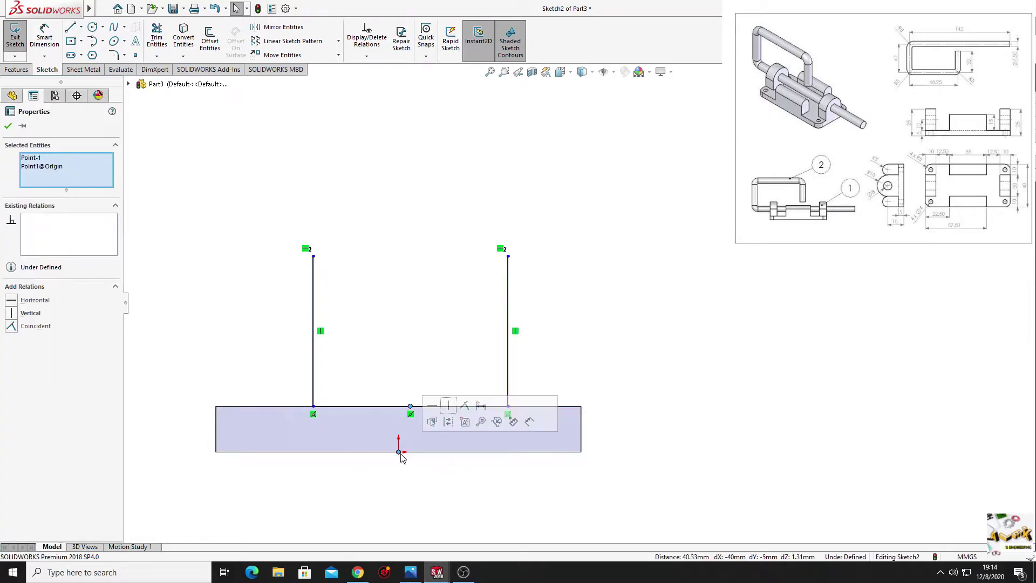
click(451, 409)
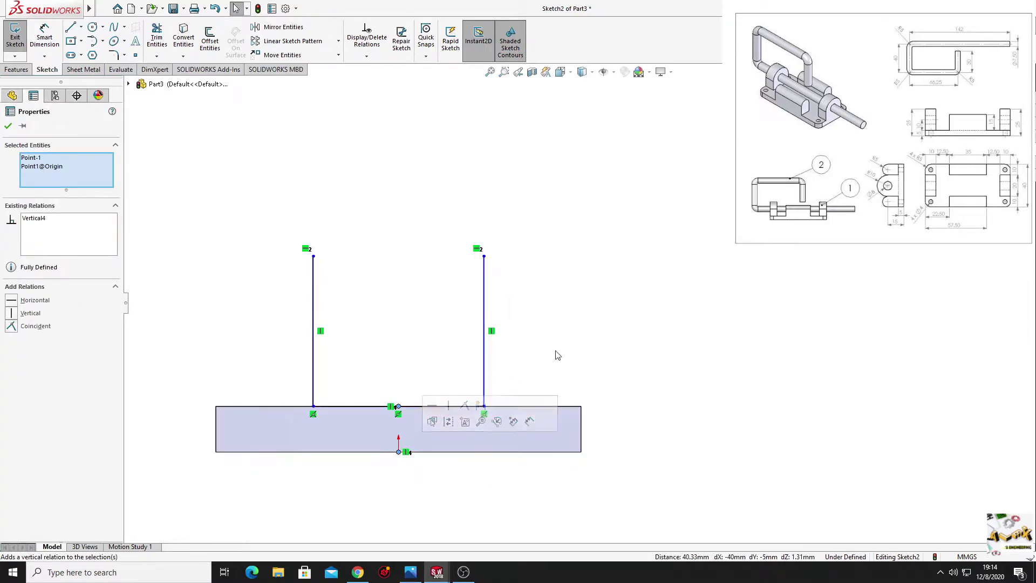
click(576, 342)
- Dimension the tab's base line to 20 mm wide
click(53, 43)
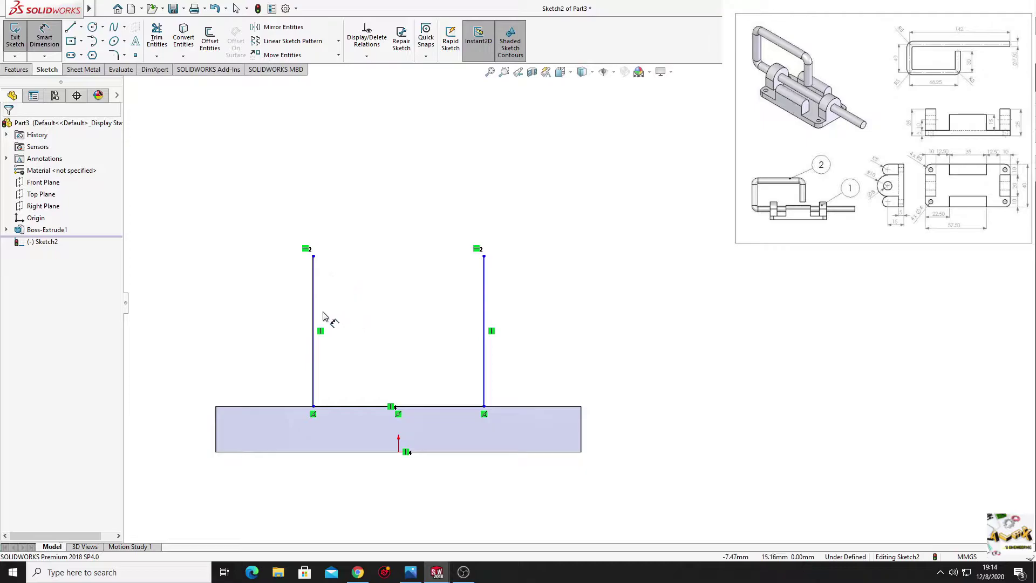
click(411, 411)
click(419, 504)
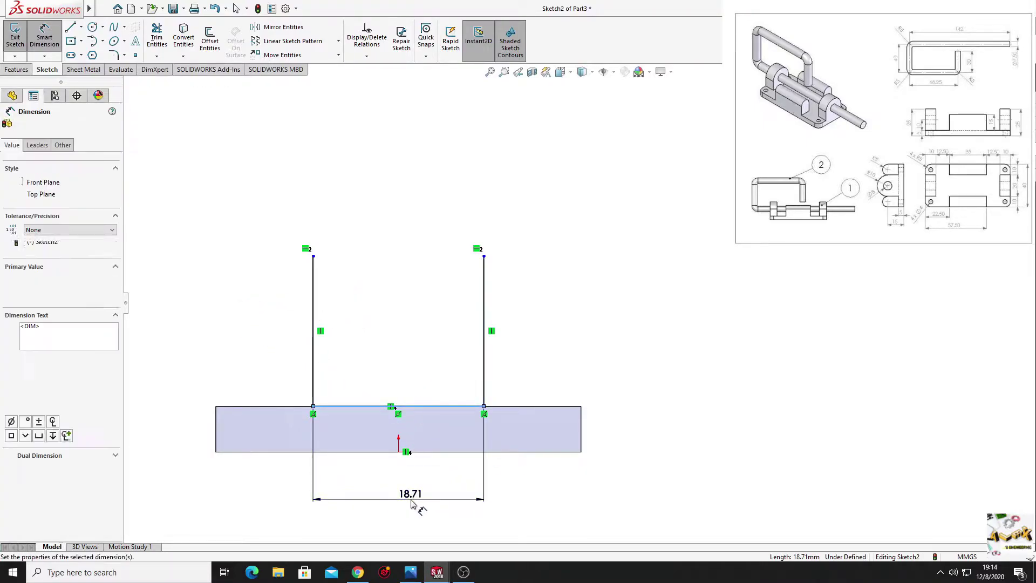
text(20)
key(Return)
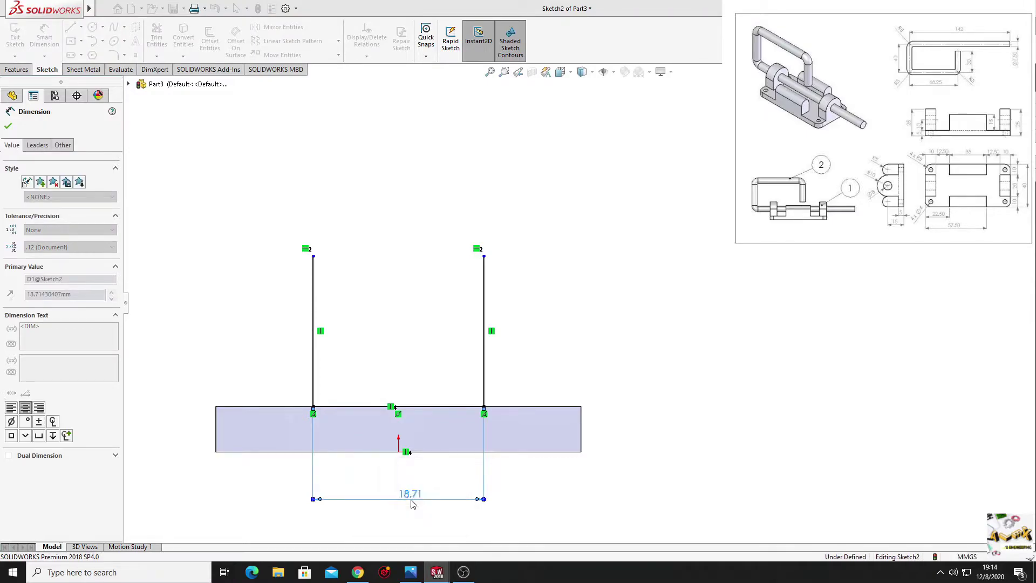
right_click(566, 303)
click(588, 332)
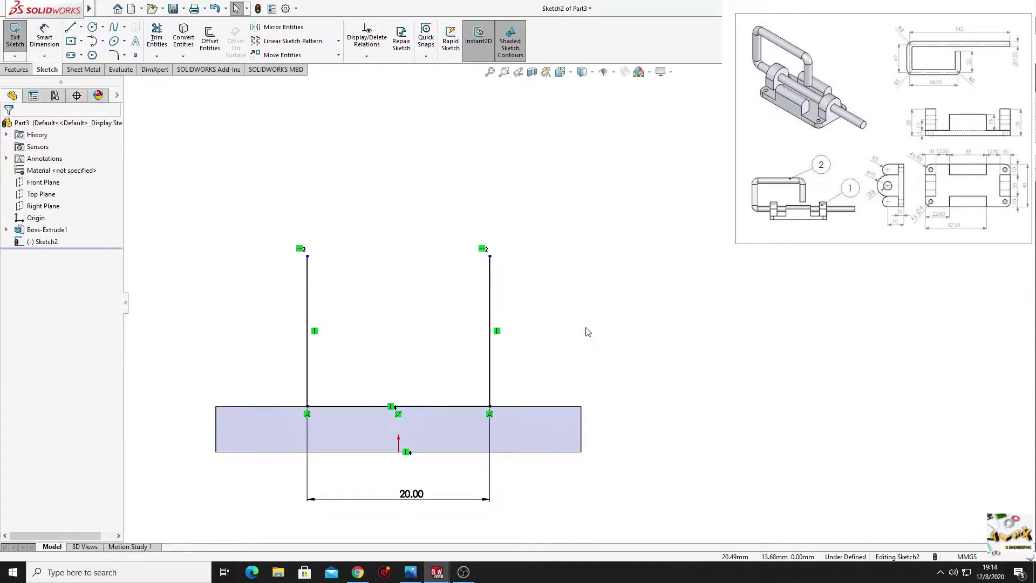
- Cap the two upright lines with a tangent arc between their tops
click(98, 43)
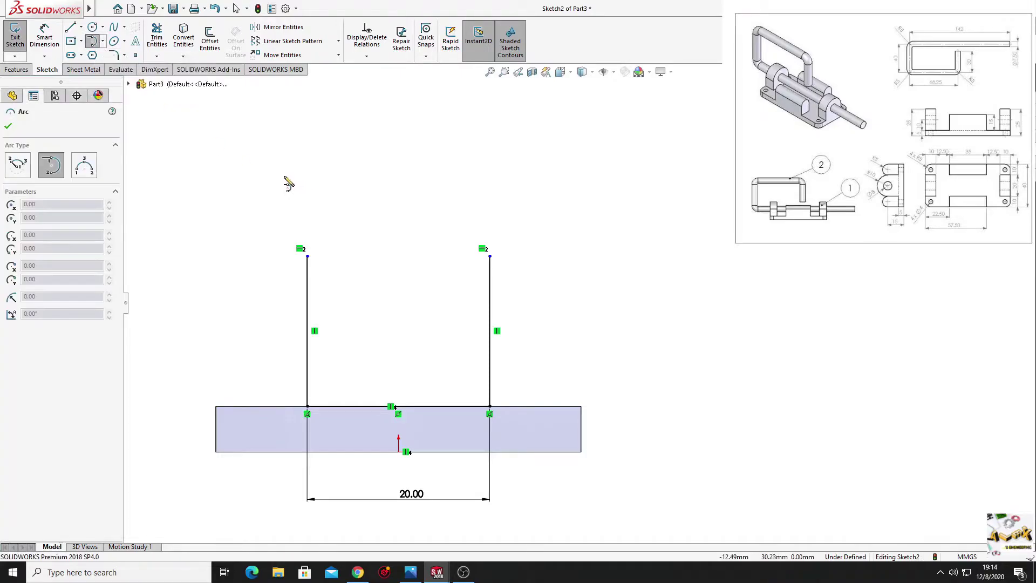
click(308, 256)
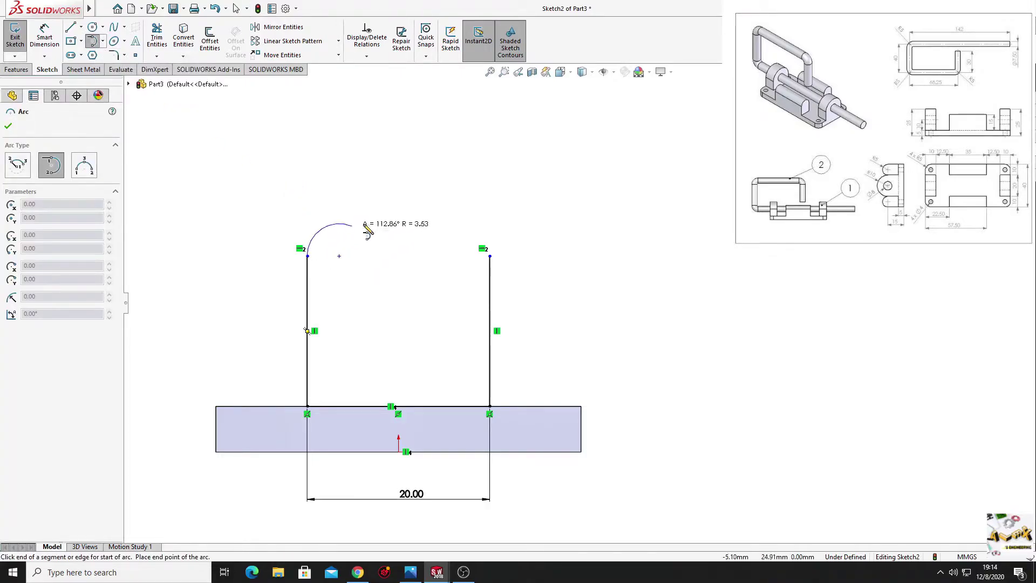
click(491, 256)
right_click(499, 184)
click(516, 192)
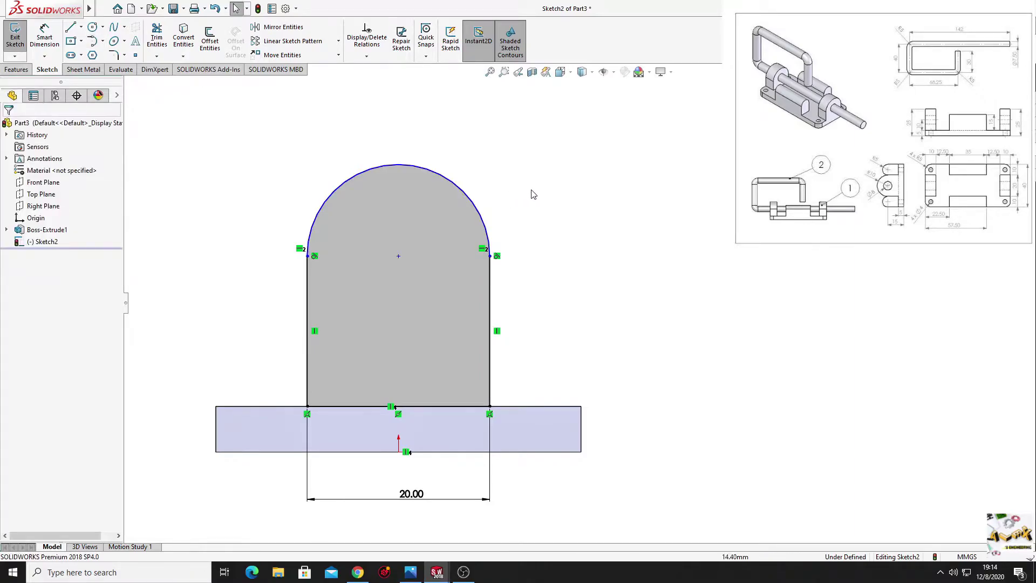
- Dimension the arc top 25 mm above the origin
click(44, 35)
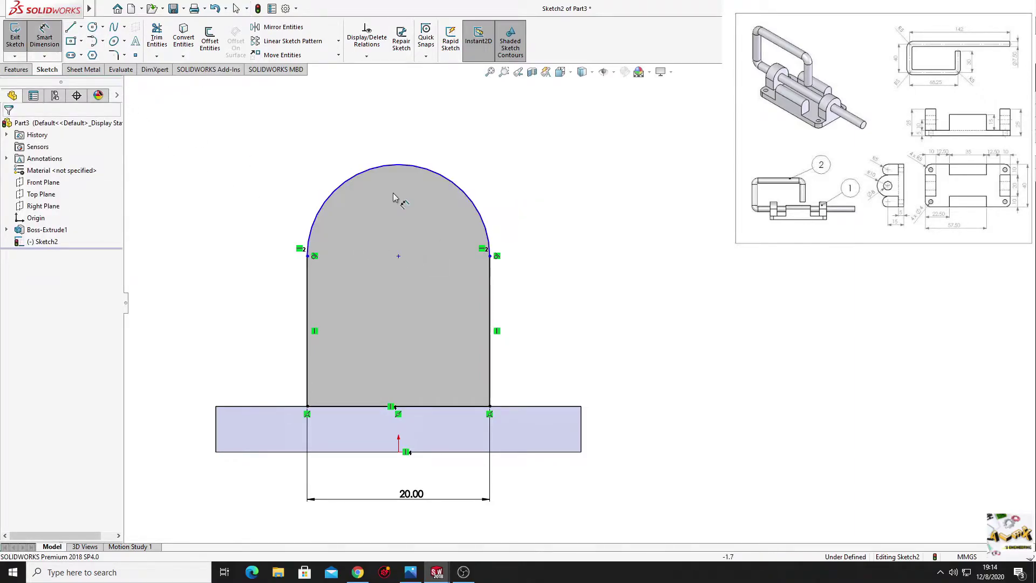
click(399, 166)
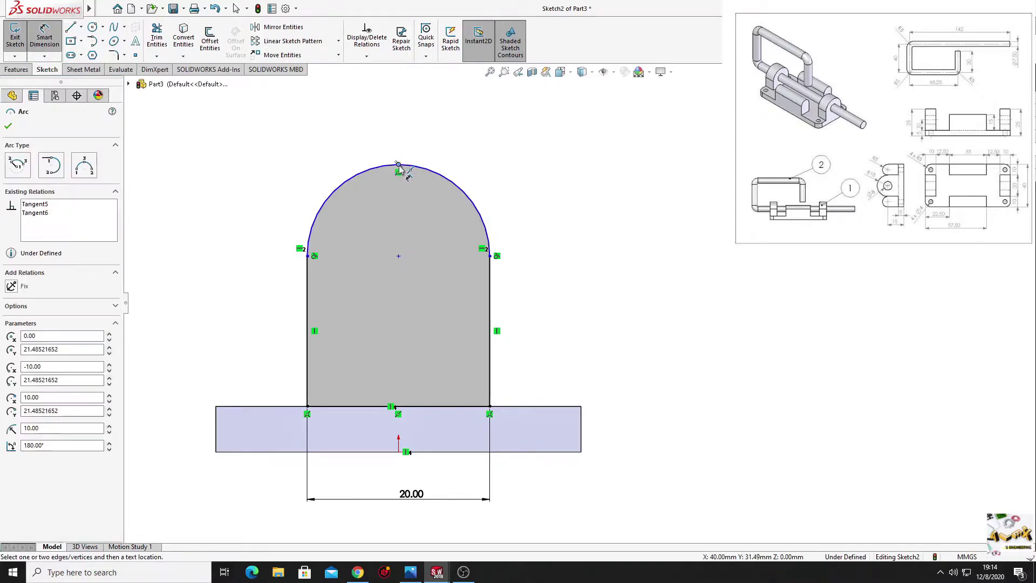
click(398, 452)
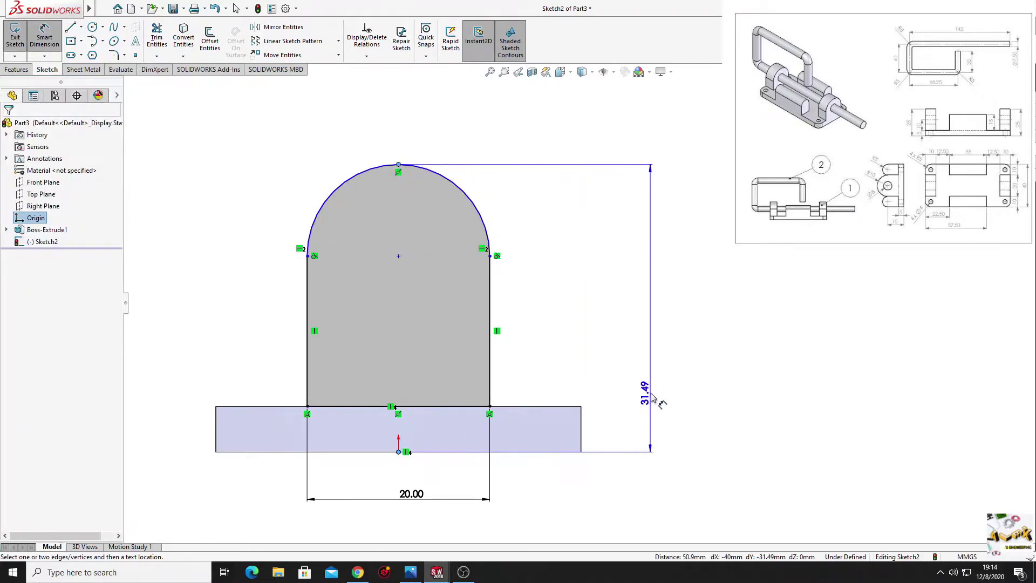
click(676, 390)
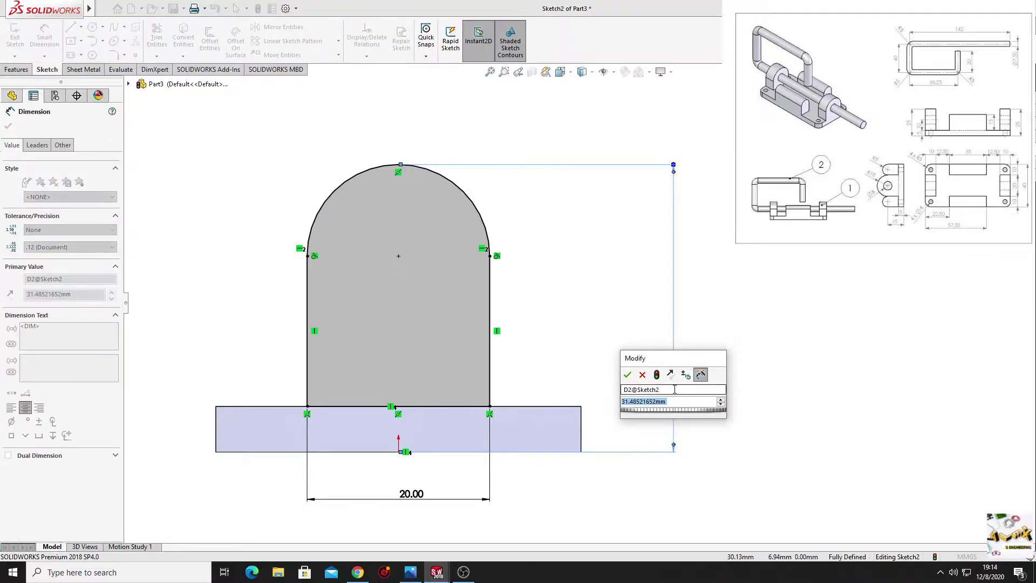
text(25)
key(Return)
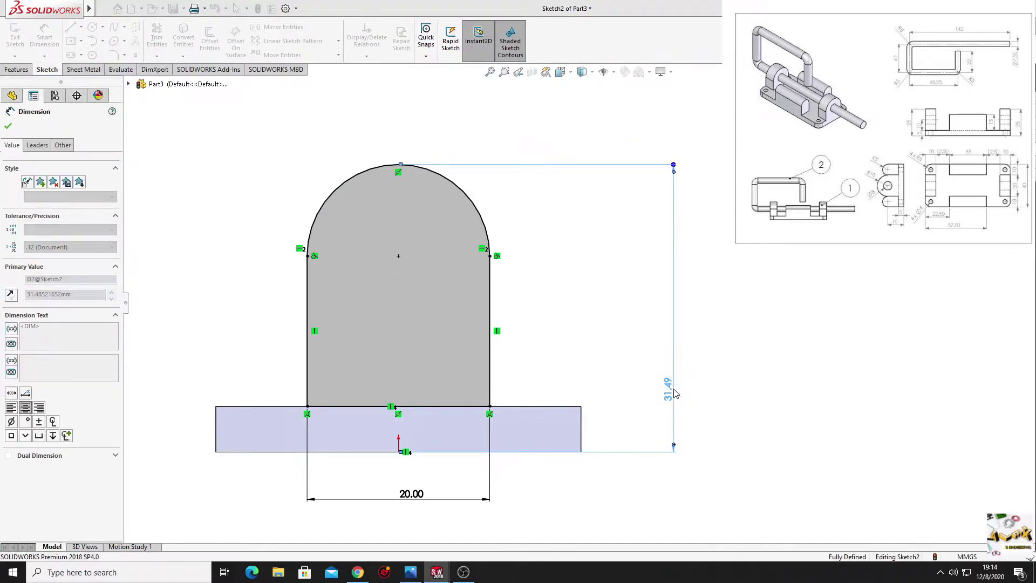
right_click(222, 224)
click(248, 261)
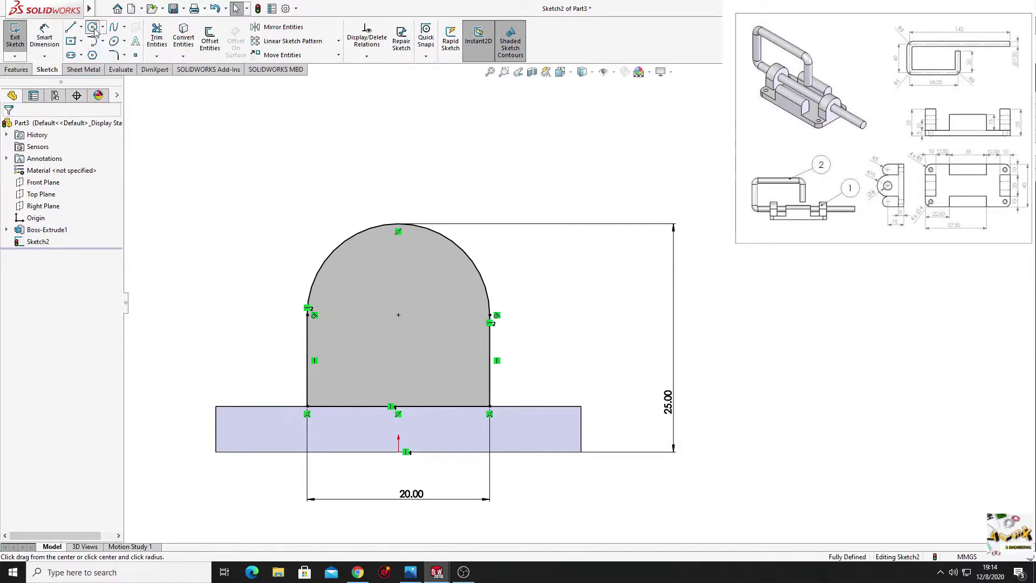
- Draw a Ø8 mm circle centred on the arc's centre and view the model in 3-D
click(93, 28)
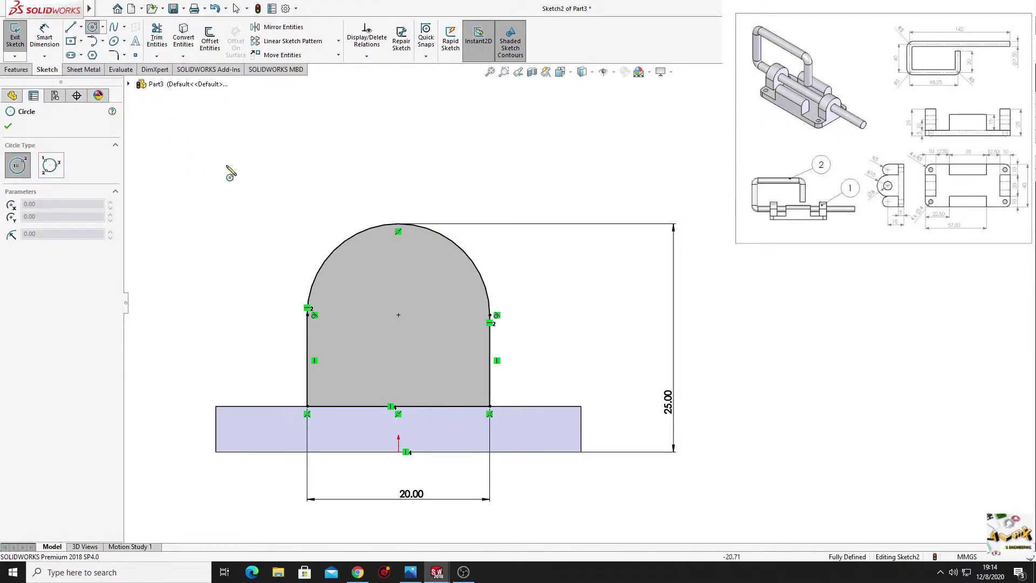
click(398, 315)
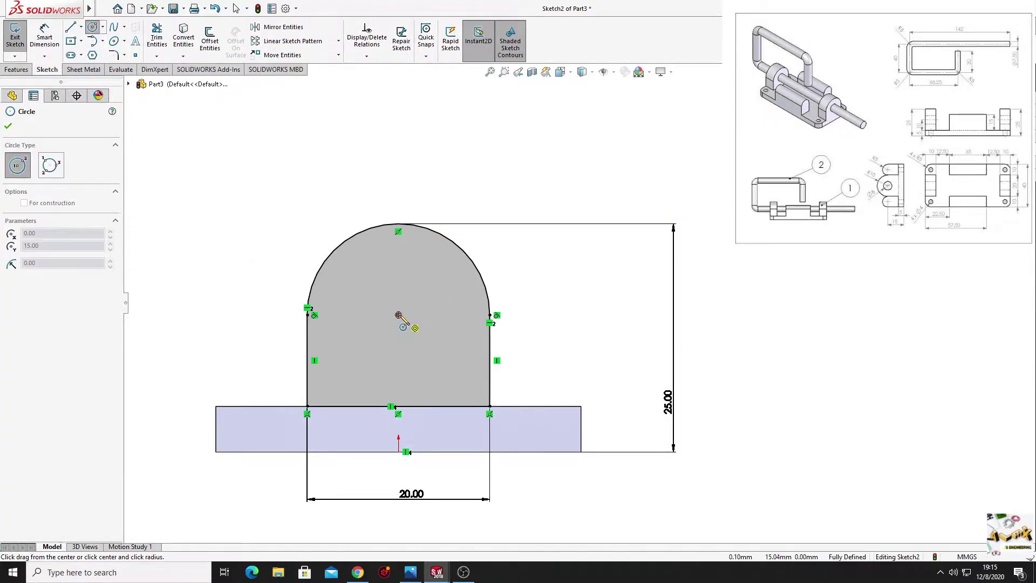
click(423, 354)
key(Escape)
click(45, 36)
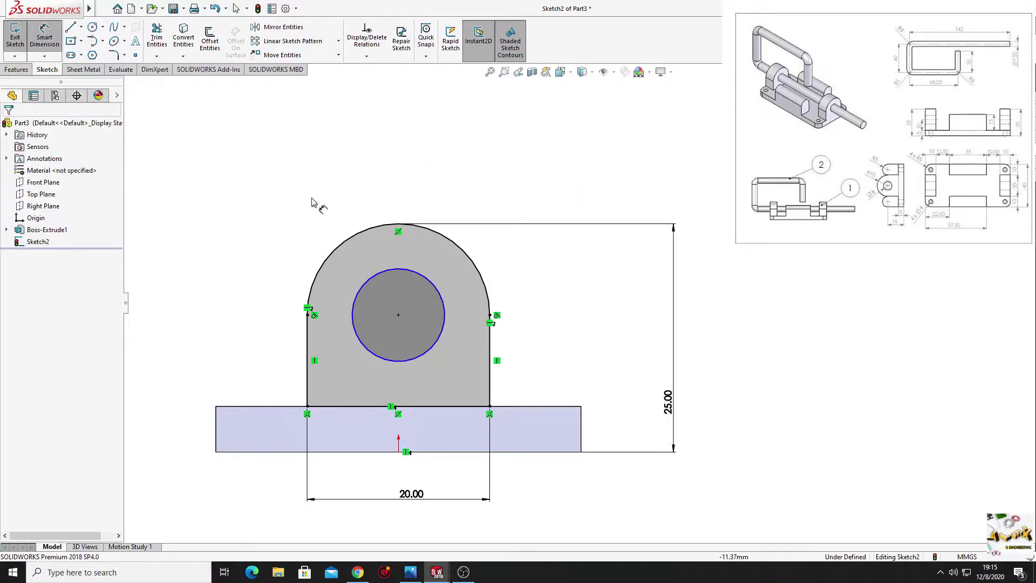
click(365, 277)
click(258, 172)
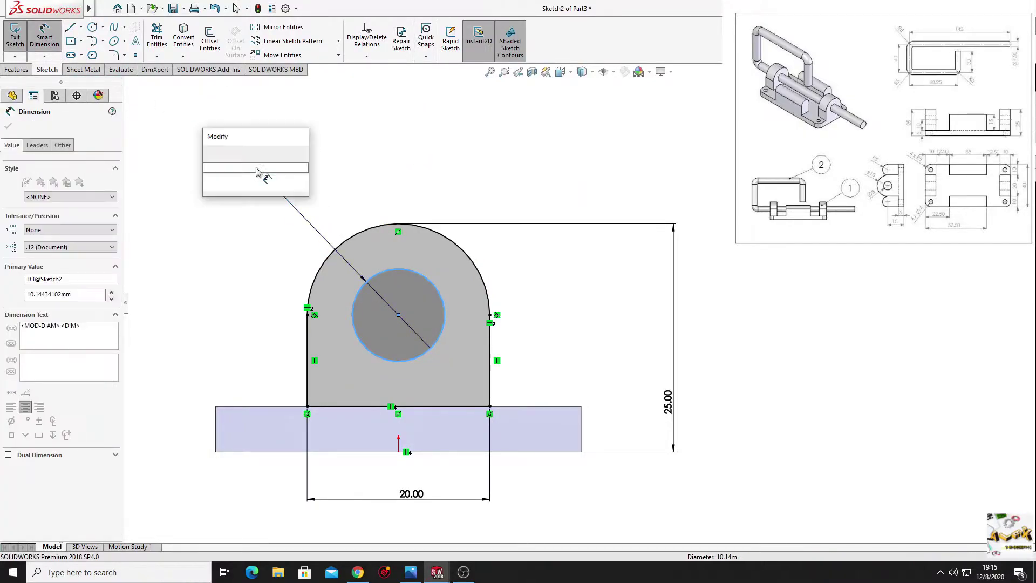
key(Return)
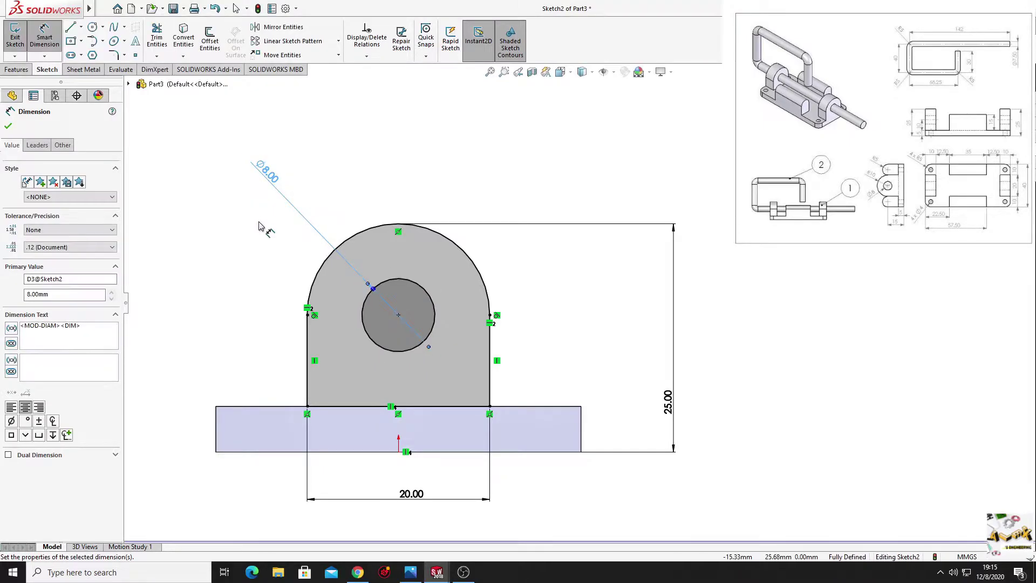
right_click(259, 221)
click(296, 259)
key(ctrl+shift+z)
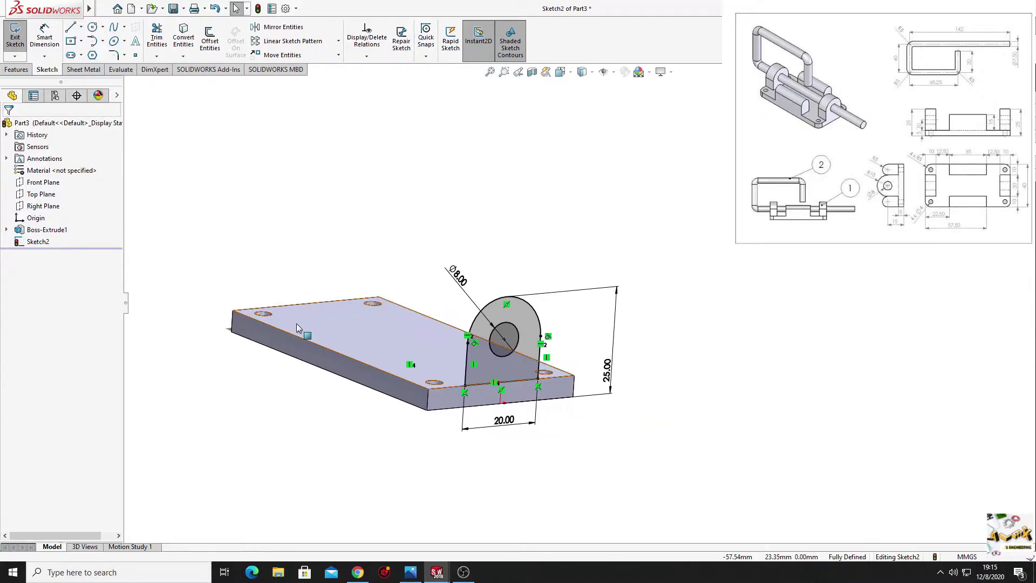
- Extrude the tab sketch 10 mm in the reversed direction to form the lug with its Ø8 hole
click(11, 70)
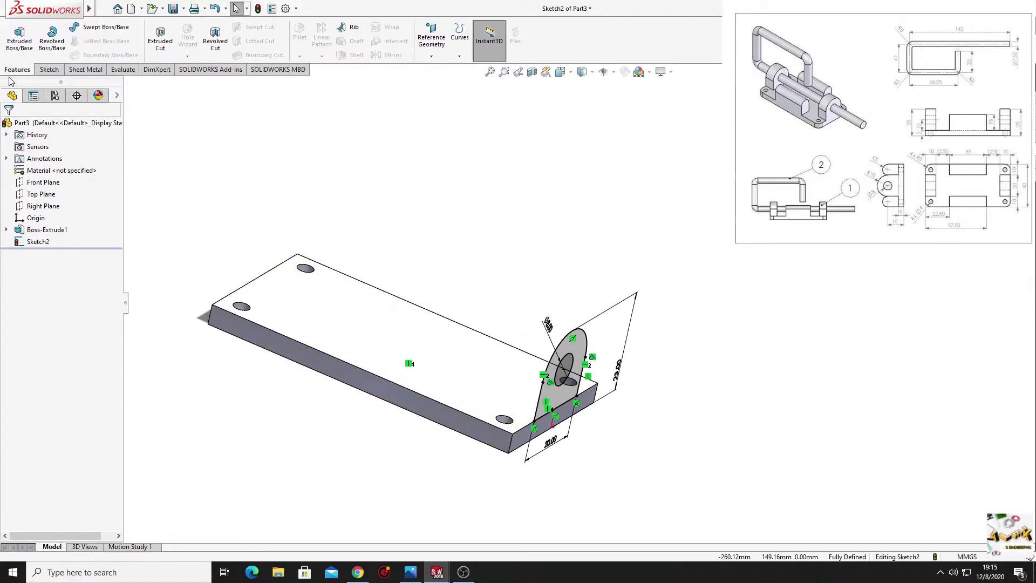
click(19, 38)
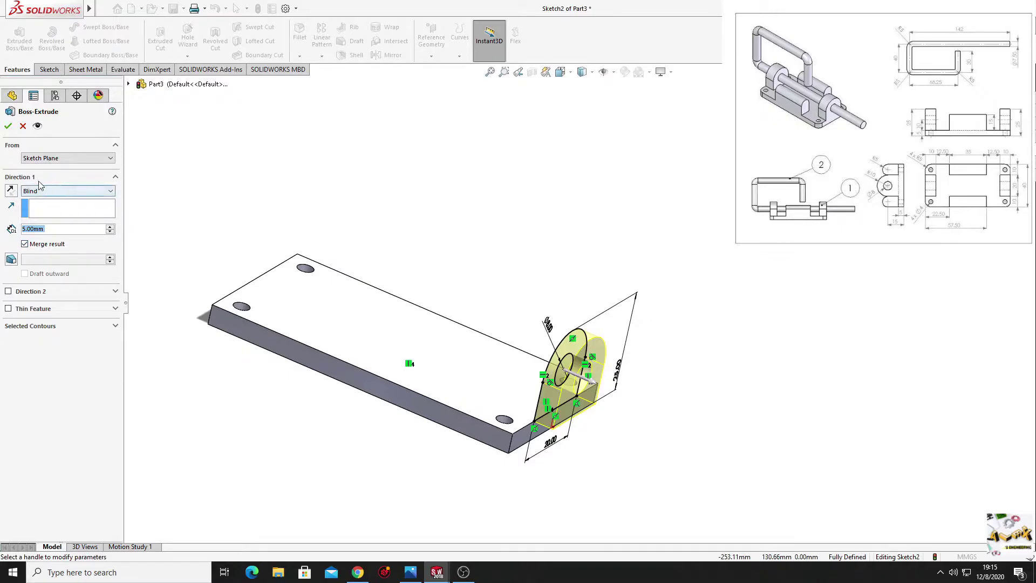
click(11, 191)
click(59, 228)
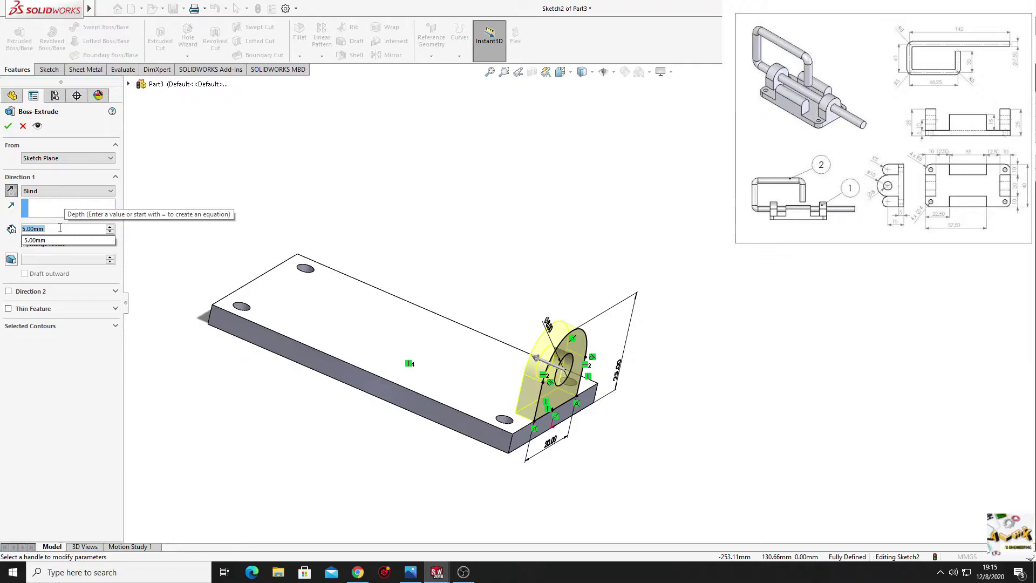
text(10)
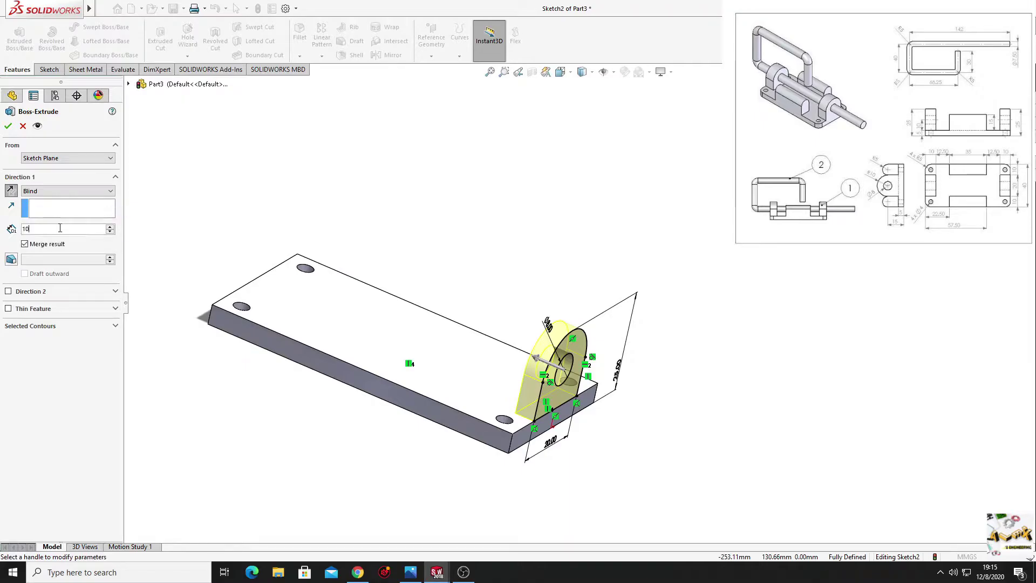
key(Return)
click(9, 127)
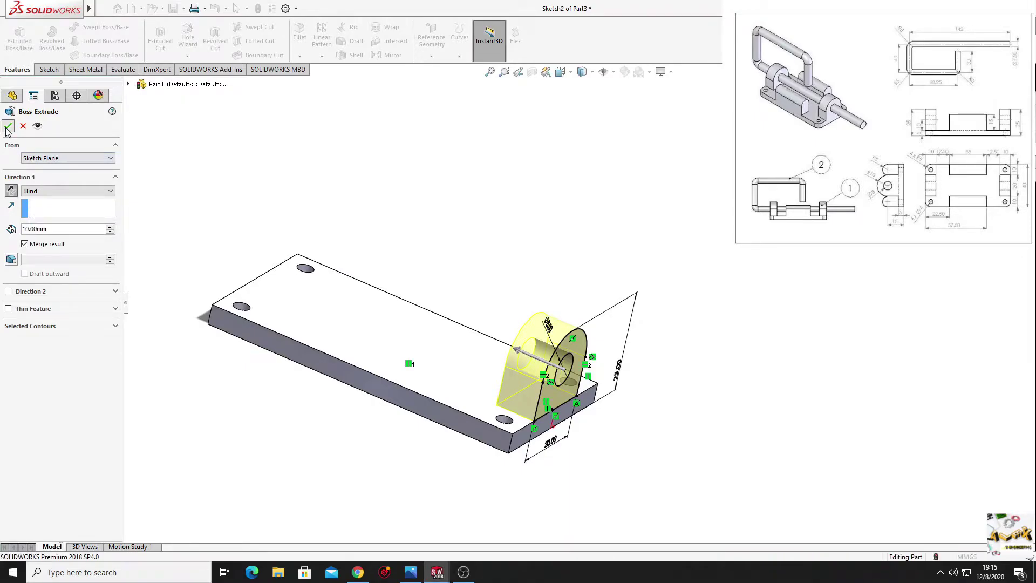
mouse_move(267, 258)
middle_down()
mouse_move(219, 279)
mouse_move(259, 288)
middle_up()
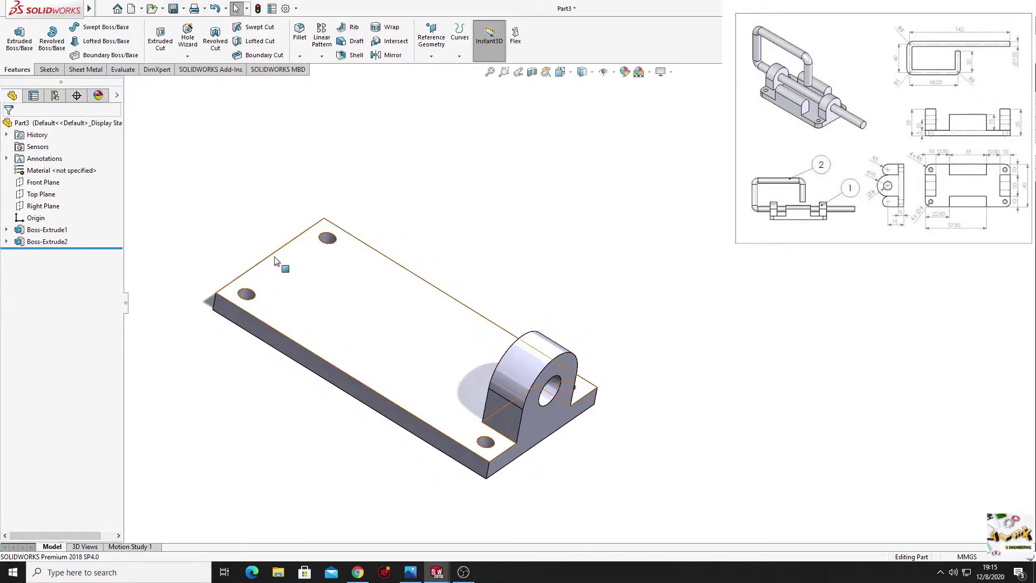
- Mirror the lug Boss-Extrude2 to the plate's opposite end about the Right Plane
click(393, 56)
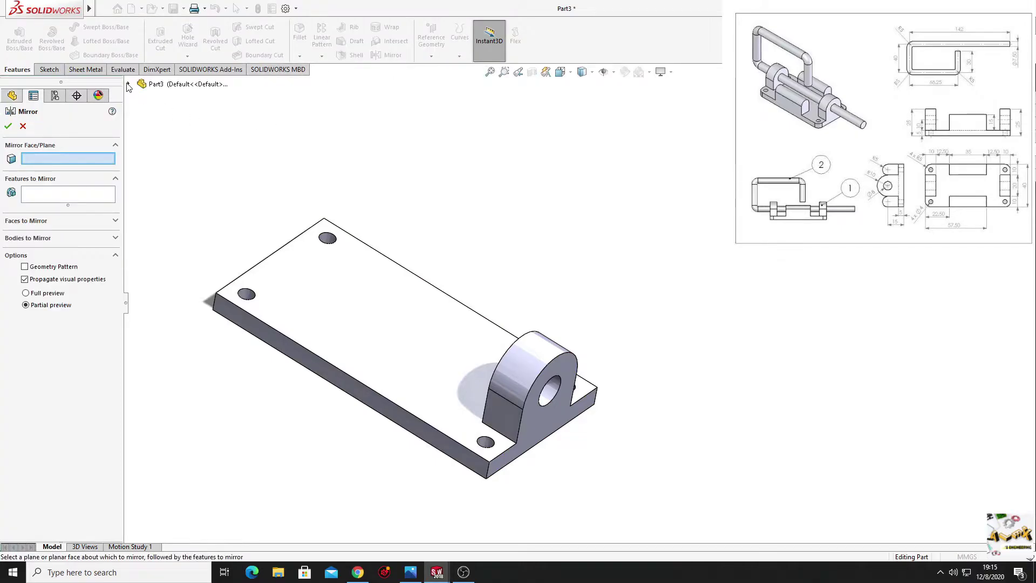
click(128, 84)
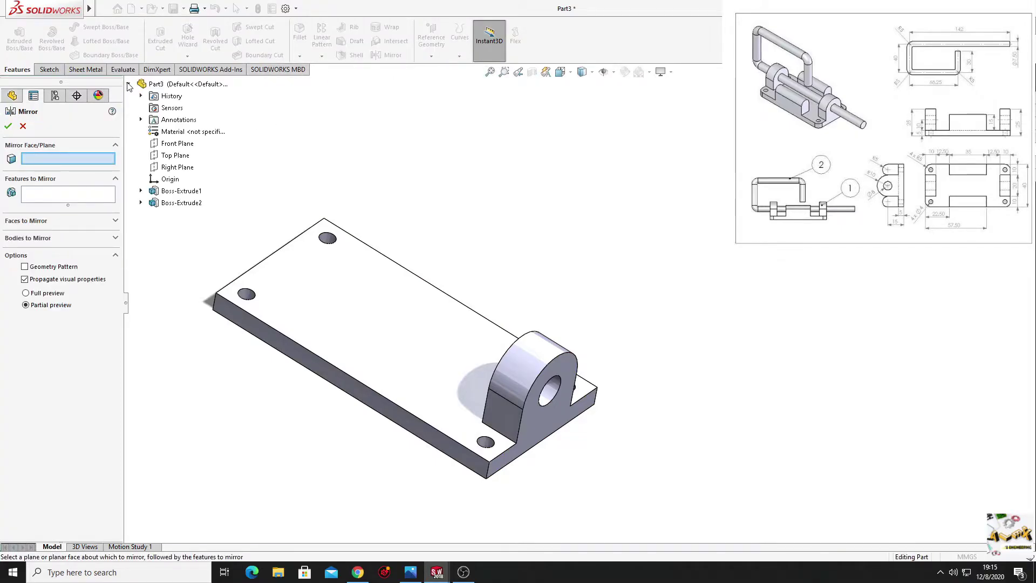
click(167, 166)
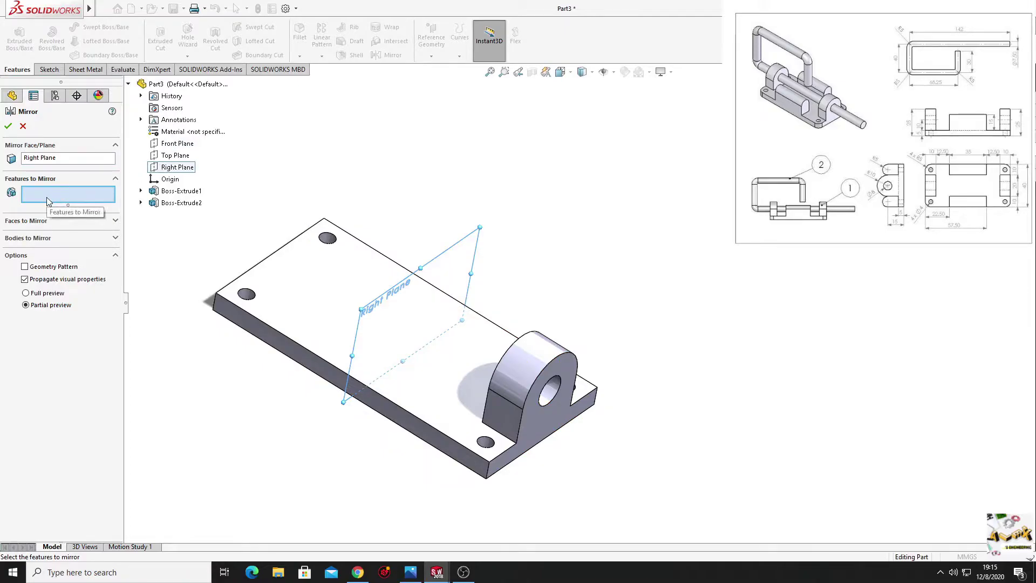
click(168, 204)
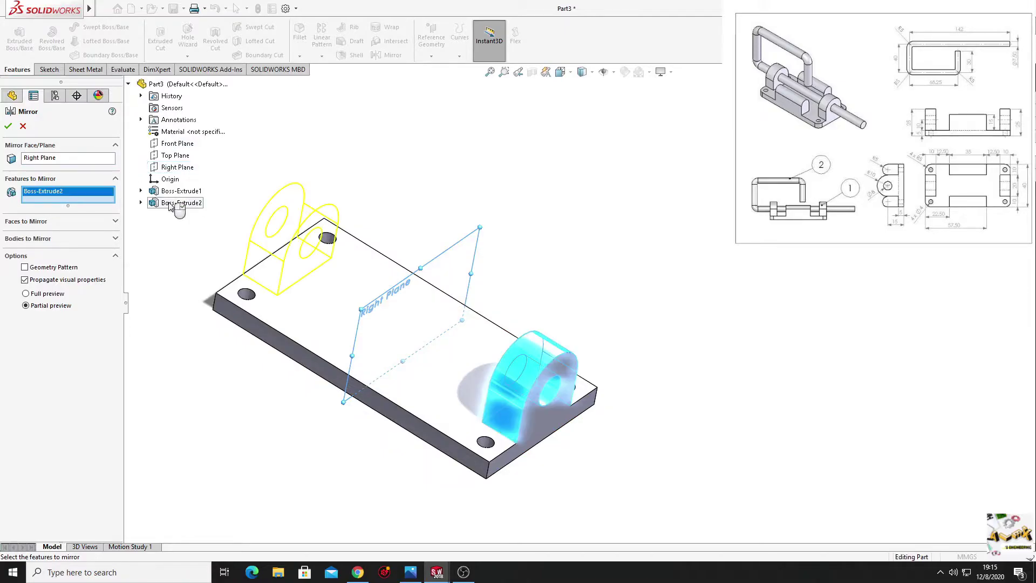
click(8, 127)
- Start Sketch3 on the front face of the base
mouse_move(289, 270)
middle_down()
mouse_move(240, 323)
mouse_move(308, 278)
mouse_move(289, 192)
mouse_move(339, 182)
mouse_move(339, 214)
middle_up()
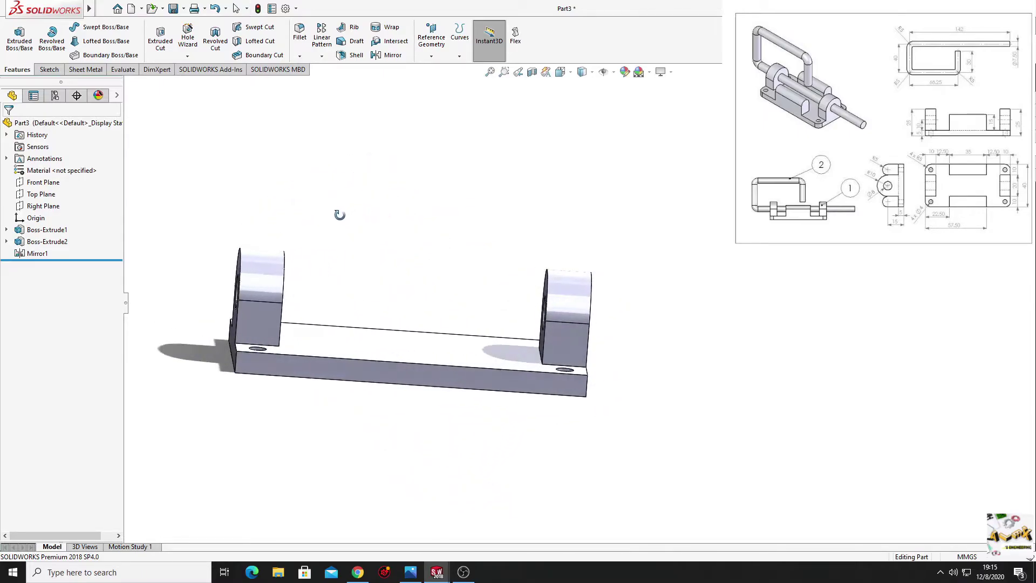
click(391, 372)
click(440, 348)
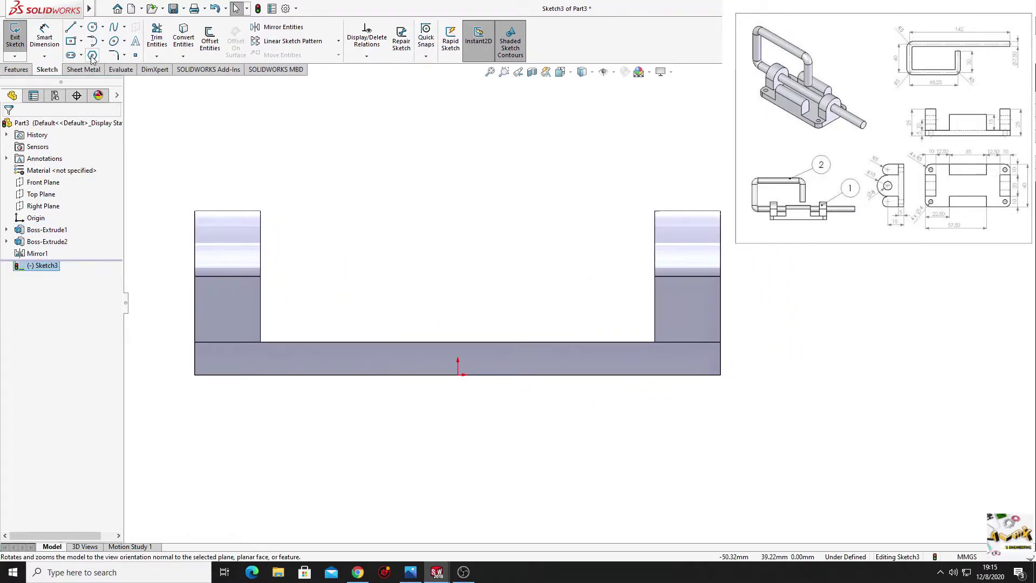
- Draw a corner rectangle from the base's top edge up between the two end blocks
click(82, 42)
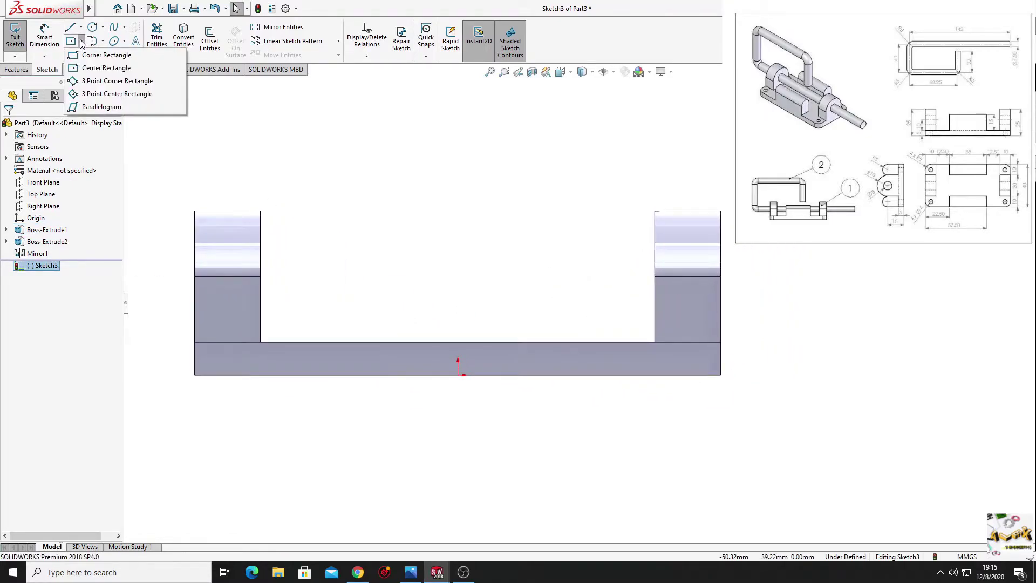
click(106, 55)
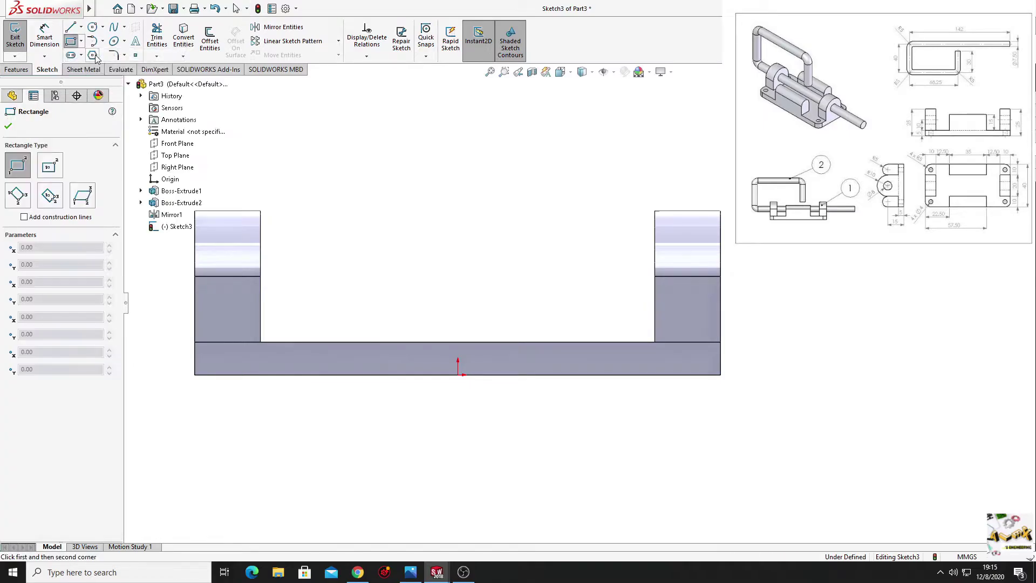
click(345, 341)
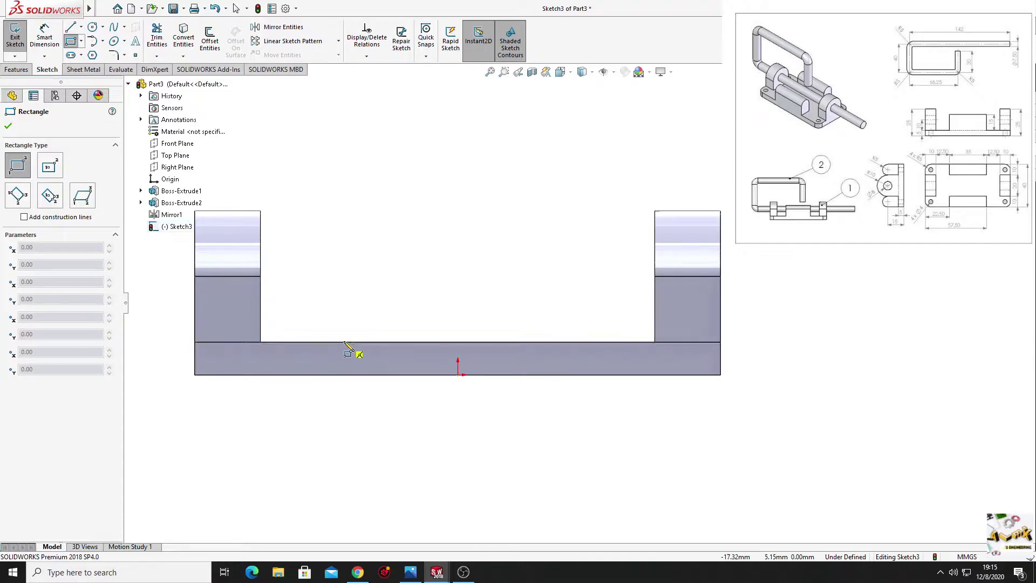
click(567, 237)
right_click(460, 202)
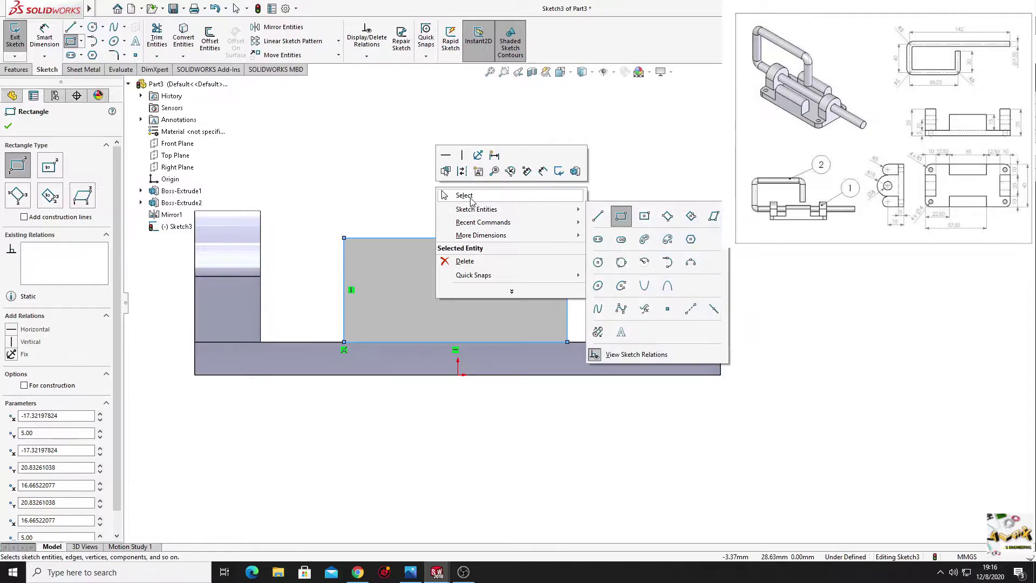
click(463, 195)
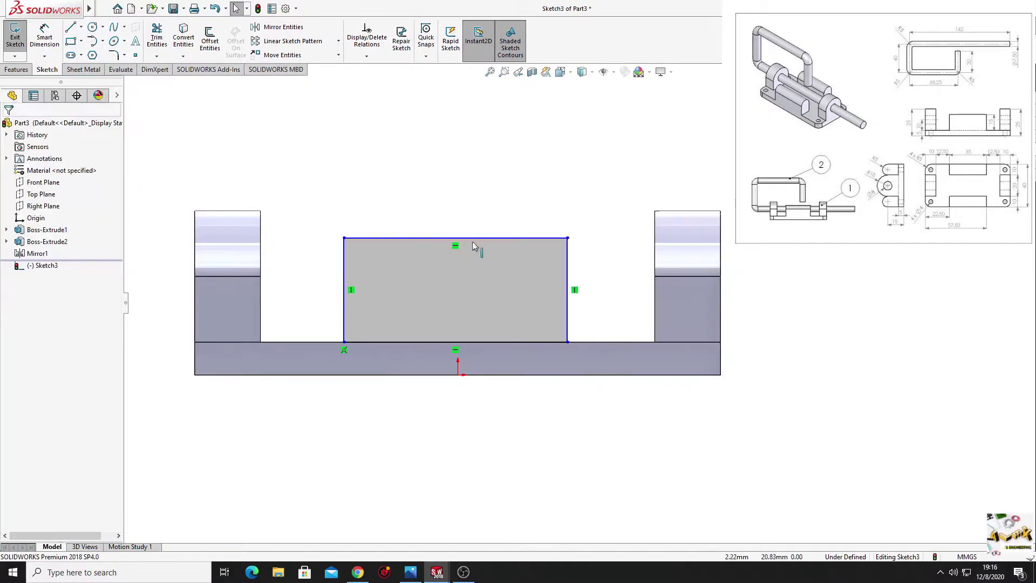
- Align the rectangle's bottom midpoint vertically with the origin
click(457, 343)
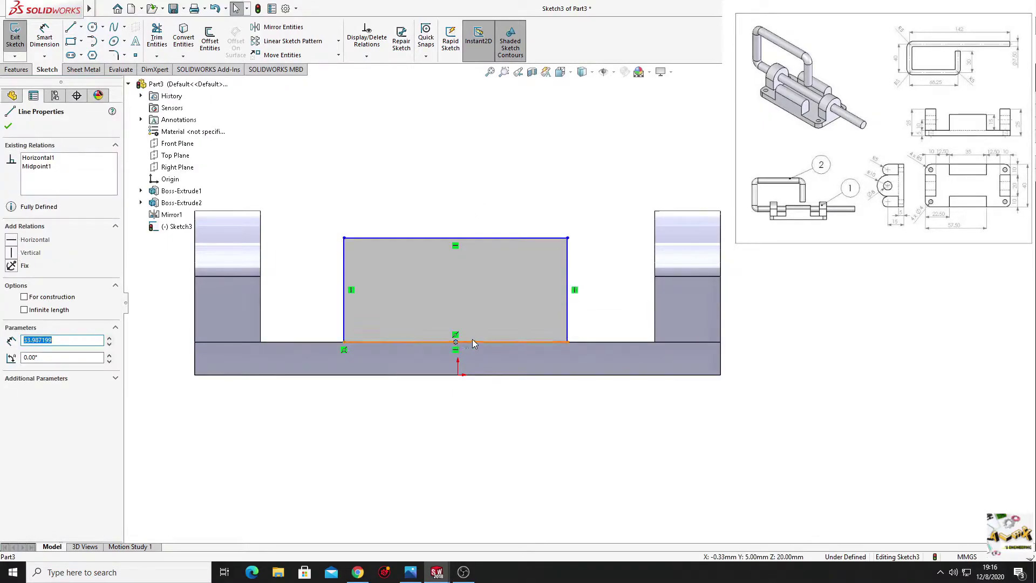
ctrl+click(458, 375)
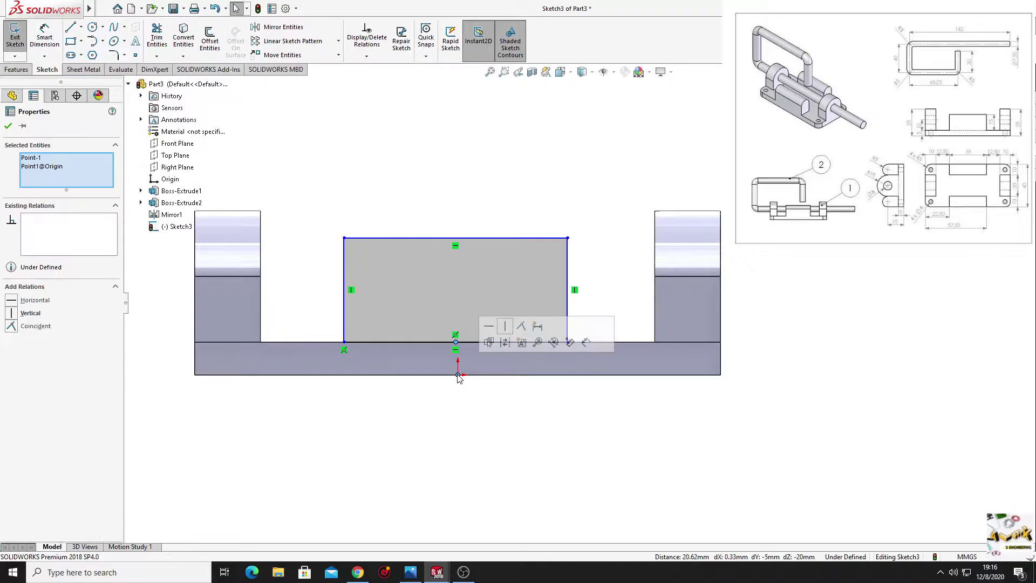
click(505, 327)
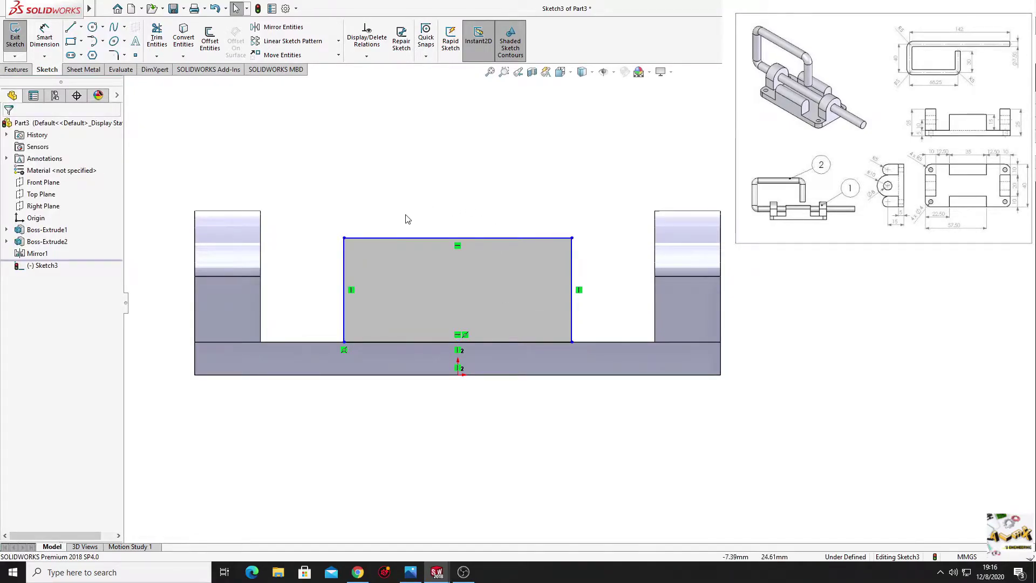
click(44, 38)
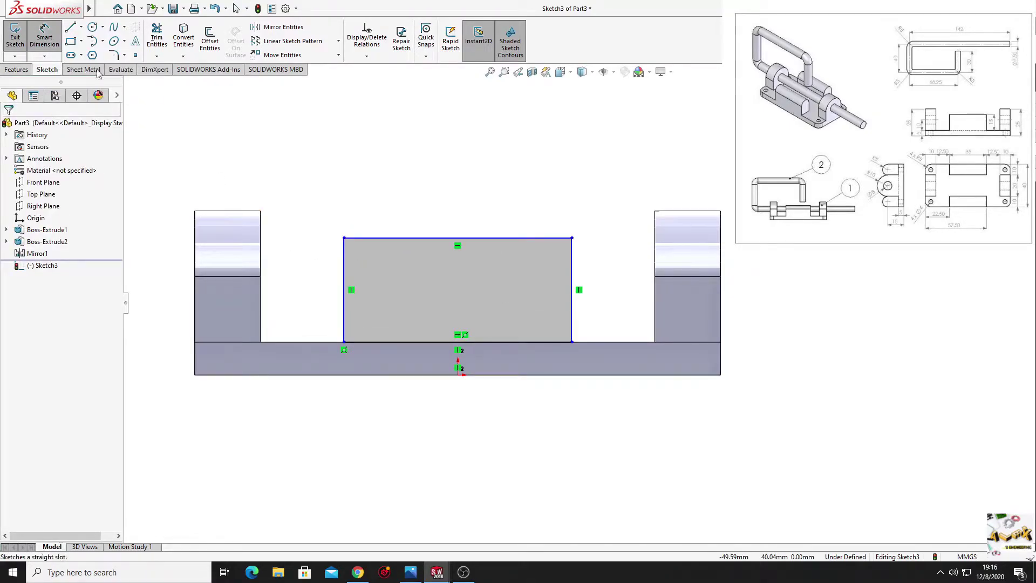
- Dimension the rectangle's height to 15 mm
click(572, 268)
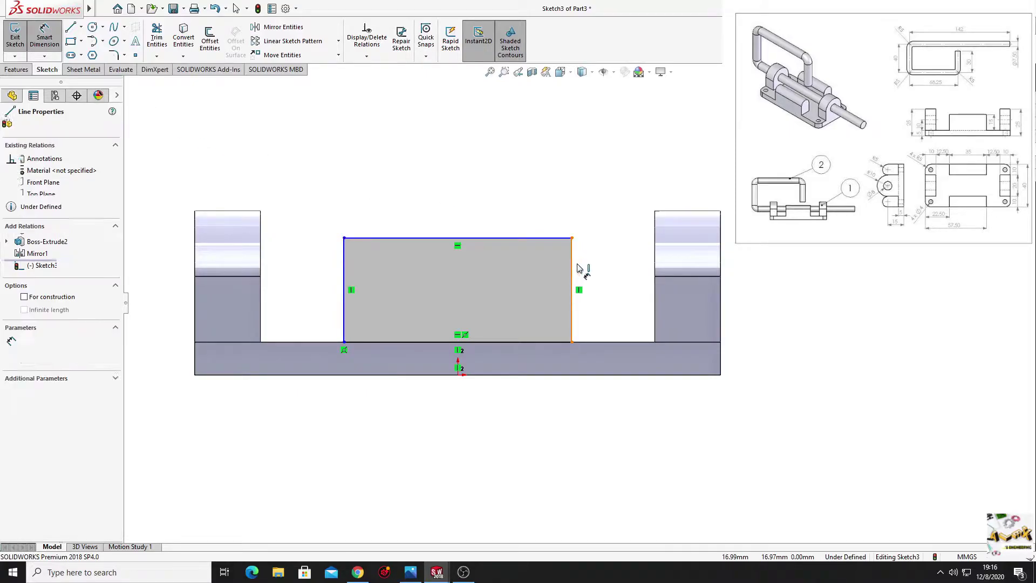
click(618, 270)
text(15)
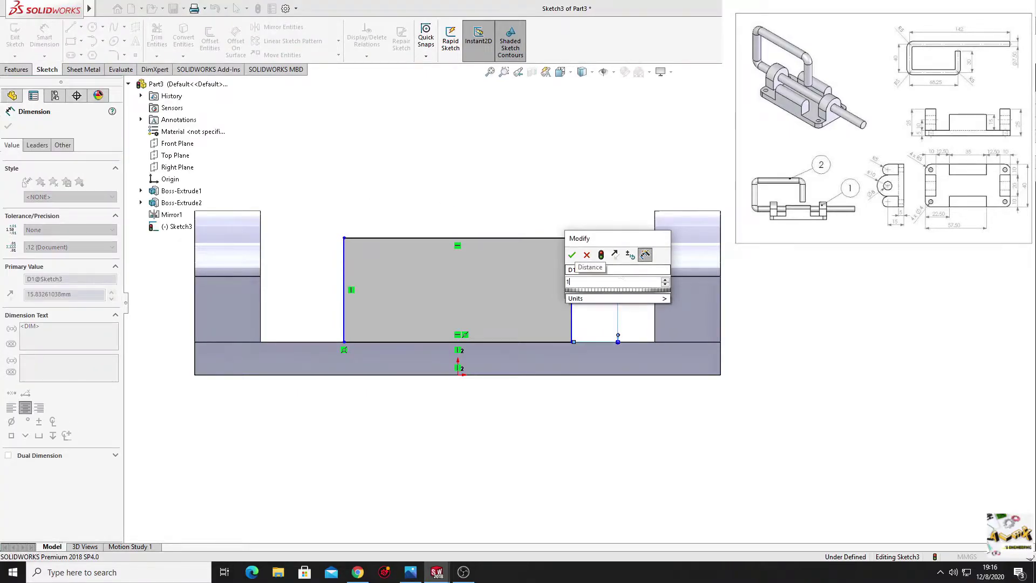
key(Return)
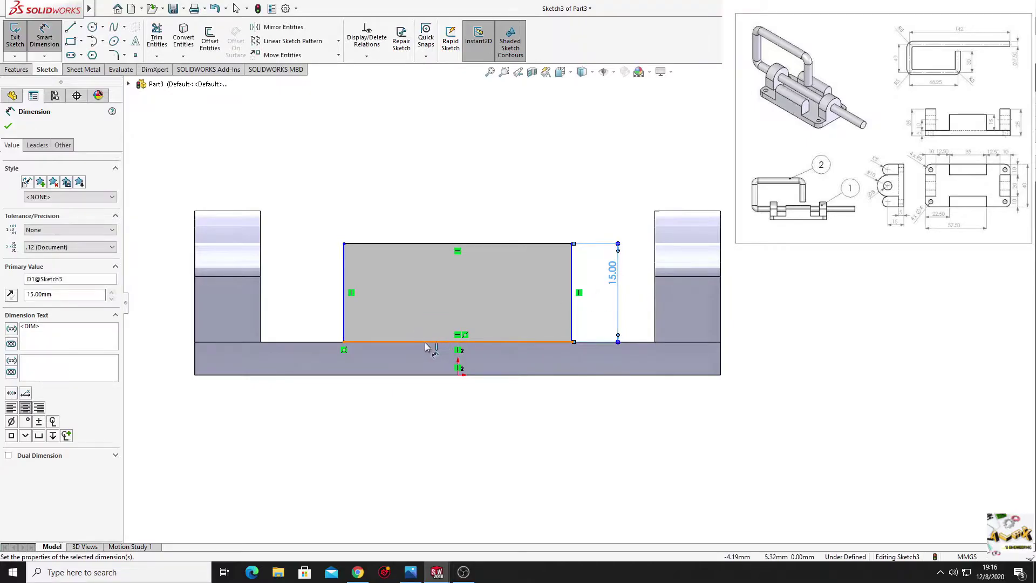
- Set the distance from the base's left end to the rectangle's right edge to 57.5 mm
click(195, 332)
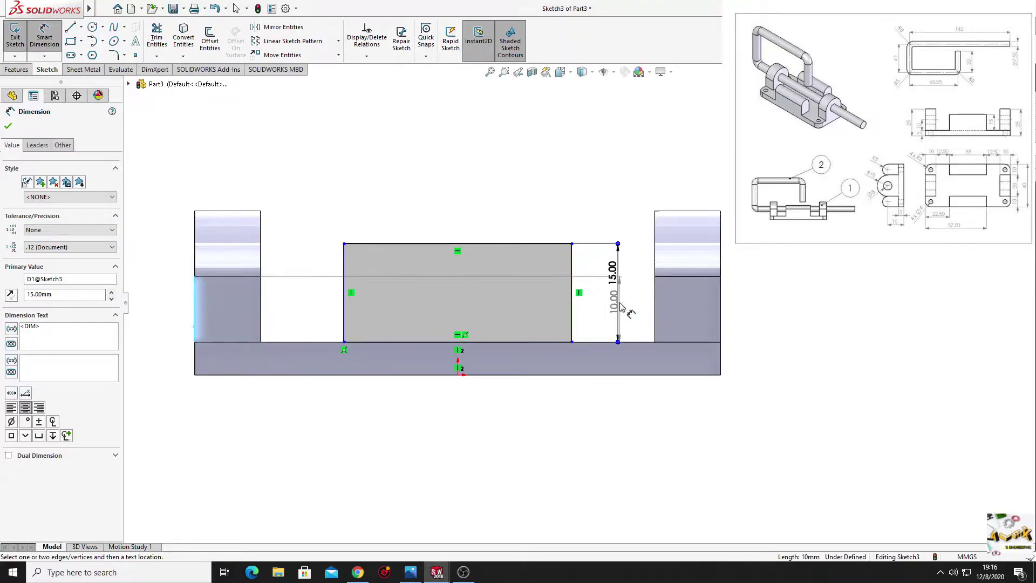
click(571, 324)
click(413, 442)
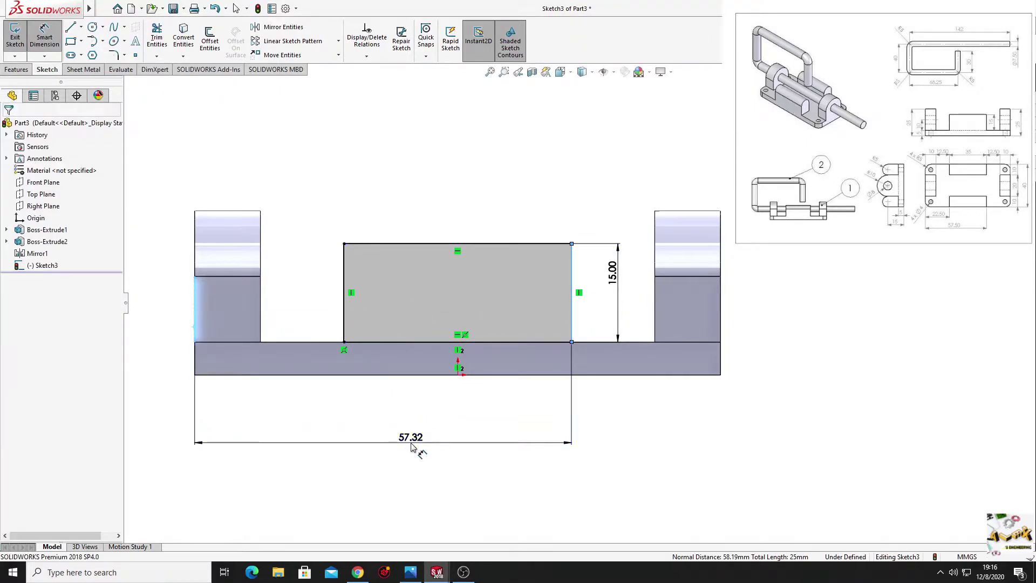
key(alt+Tab)
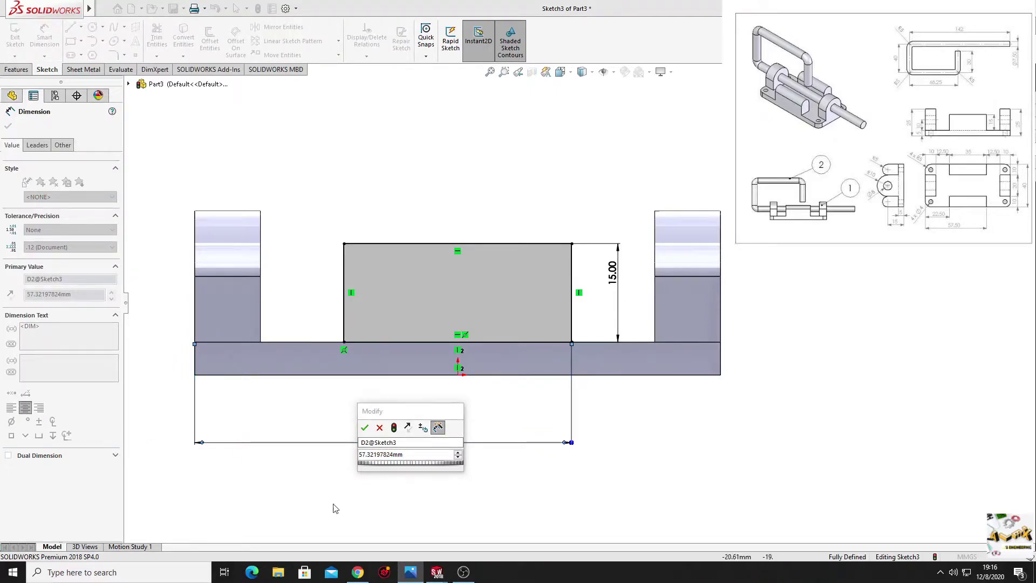
key(alt+Tab)
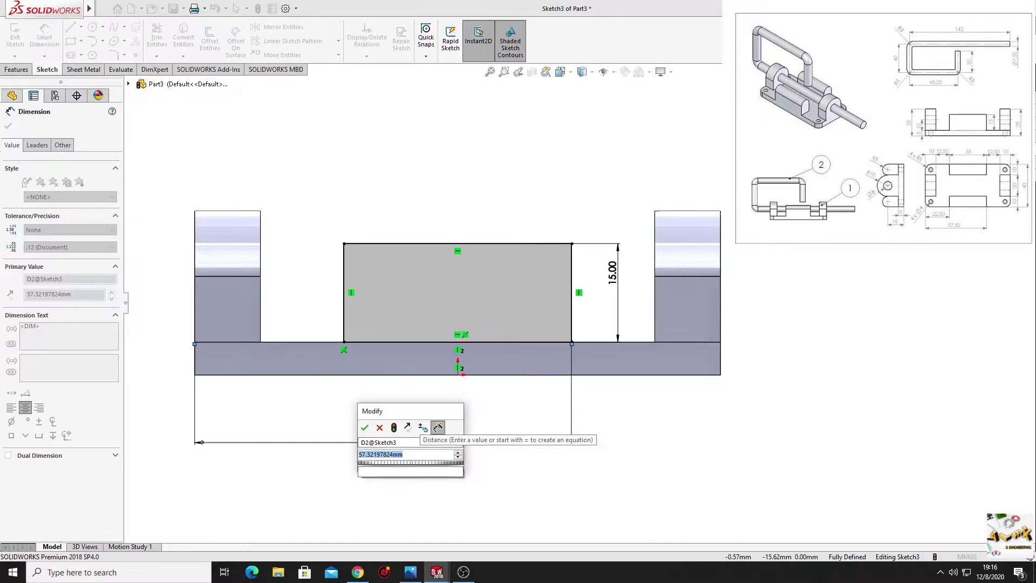
text(57.5)
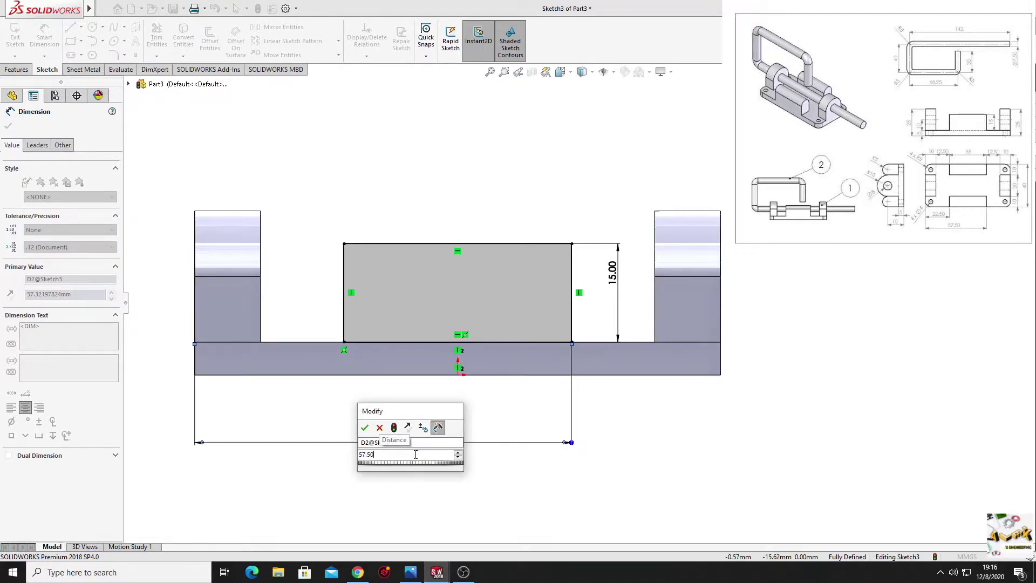
key(Return)
right_click(336, 236)
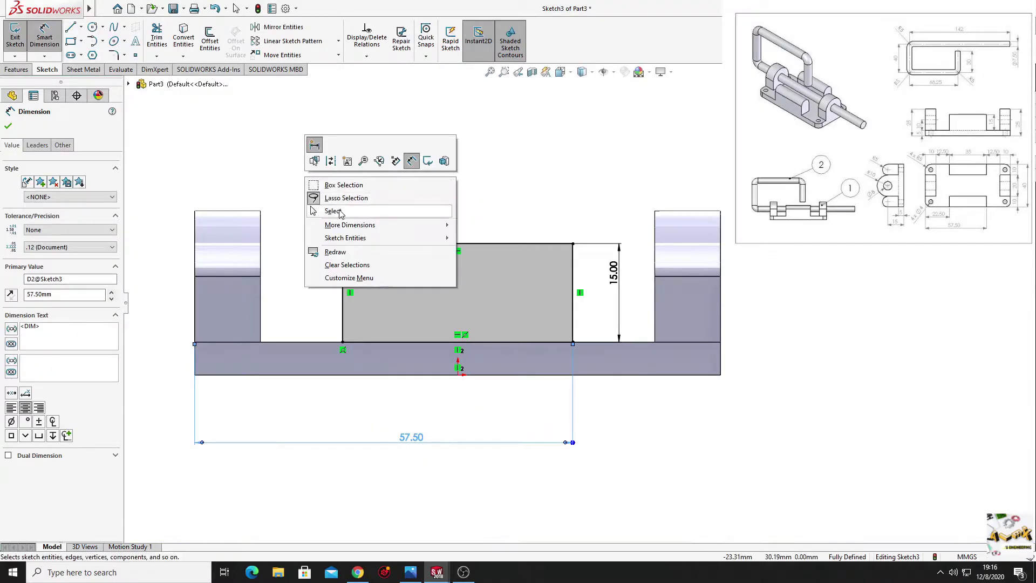
click(320, 209)
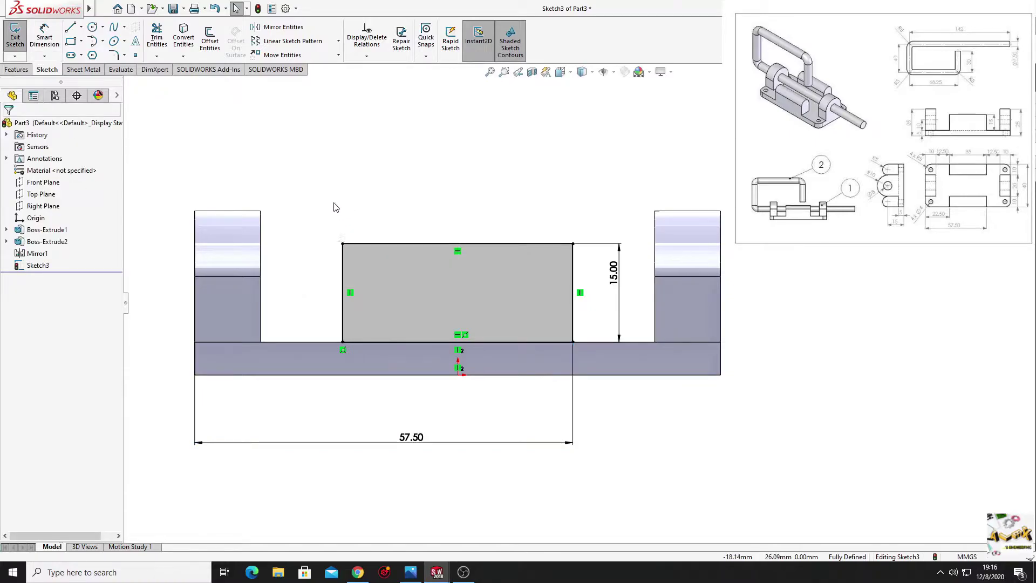
click(16, 69)
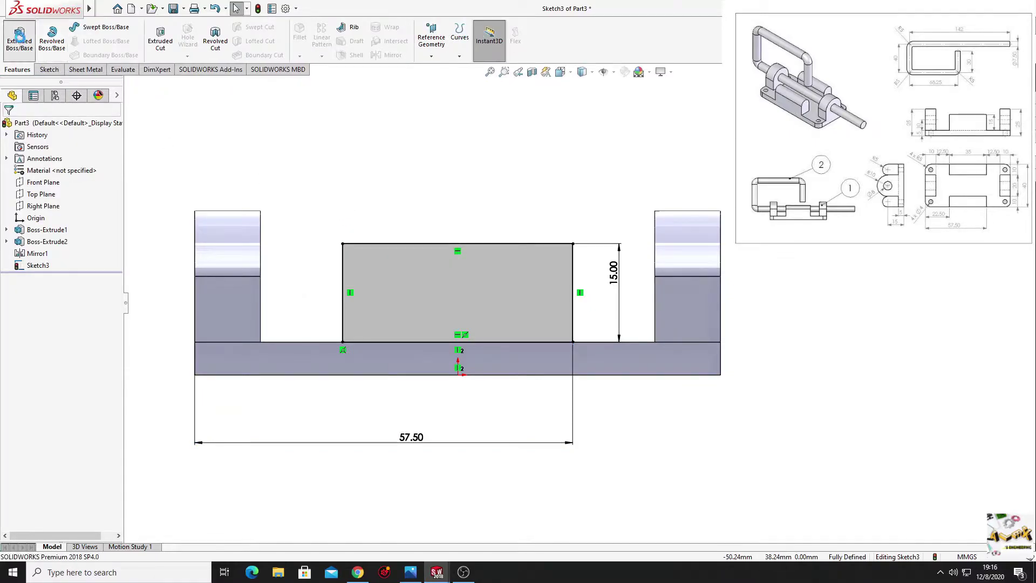
- Extrude the rectangle 10 mm onto the plate as Boss-Extrude3, then select the block's front face
click(19, 38)
middle_drag(289, 185, 65, 265)
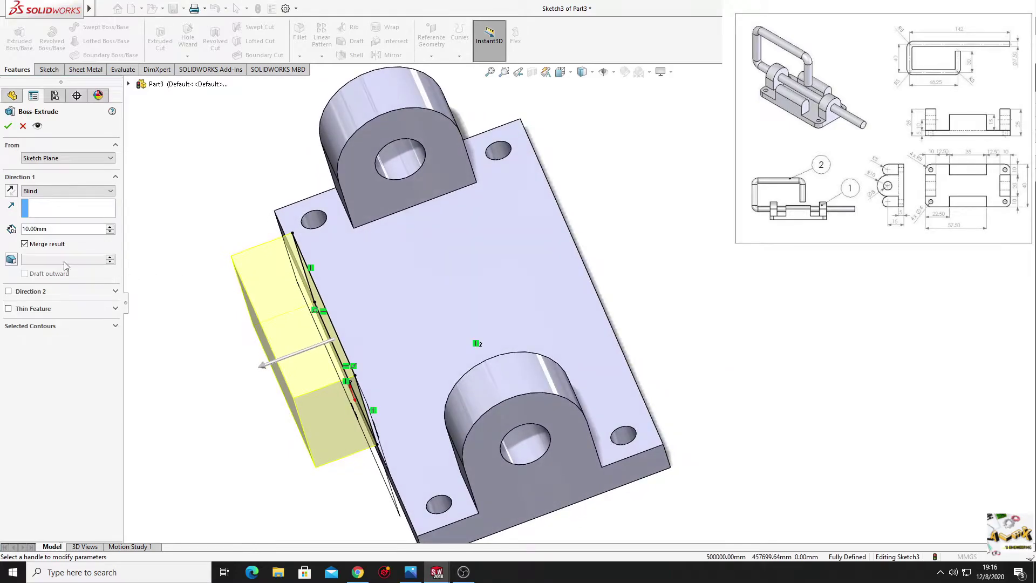
click(11, 191)
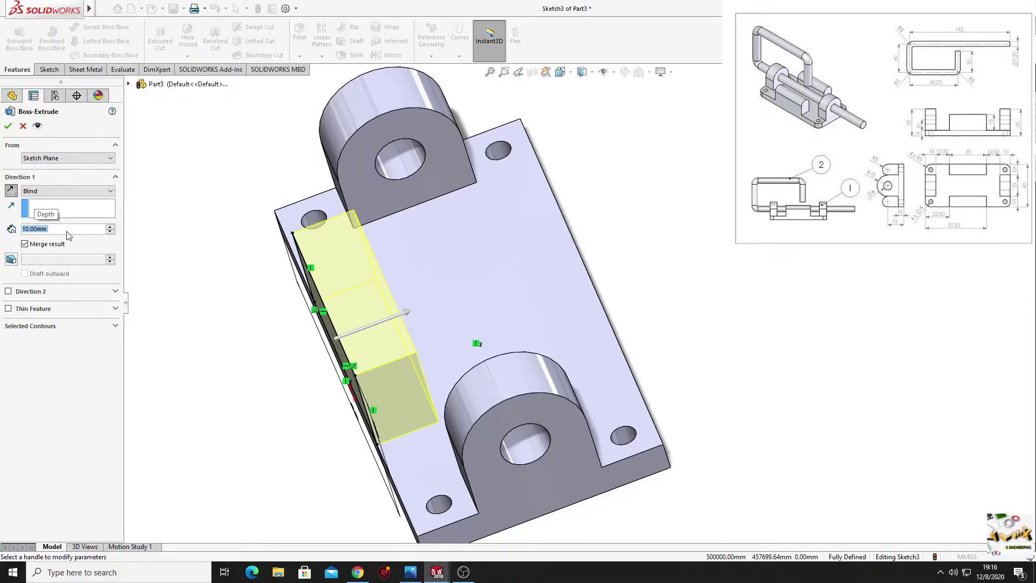
click(8, 125)
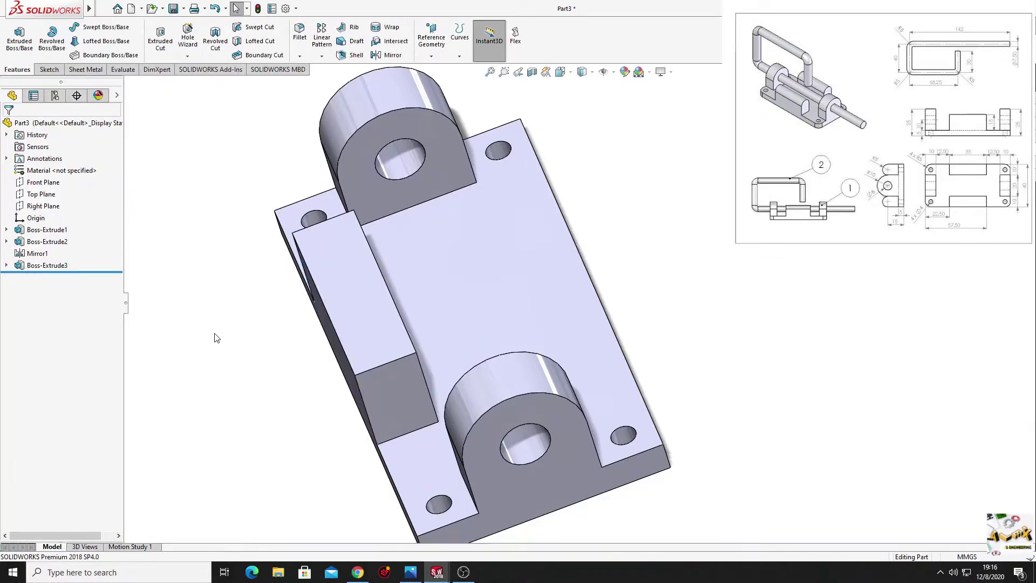
mouse_move(218, 338)
middle_down()
mouse_move(232, 265)
mouse_move(222, 244)
mouse_move(259, 263)
middle_up()
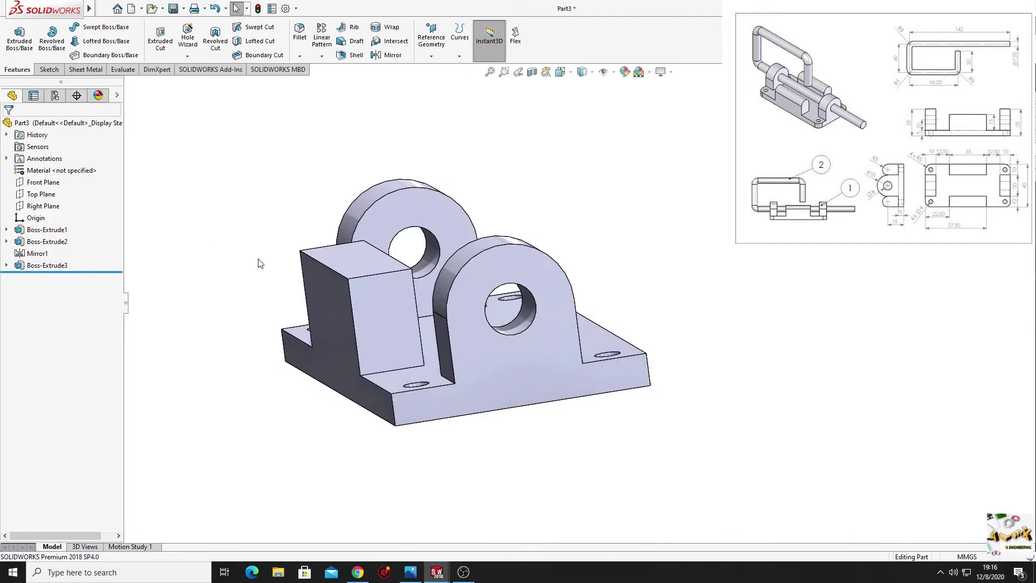
click(380, 313)
- Open Sketch4 on the block face, view it head-on, and draw a circle in the left rectangle
click(413, 290)
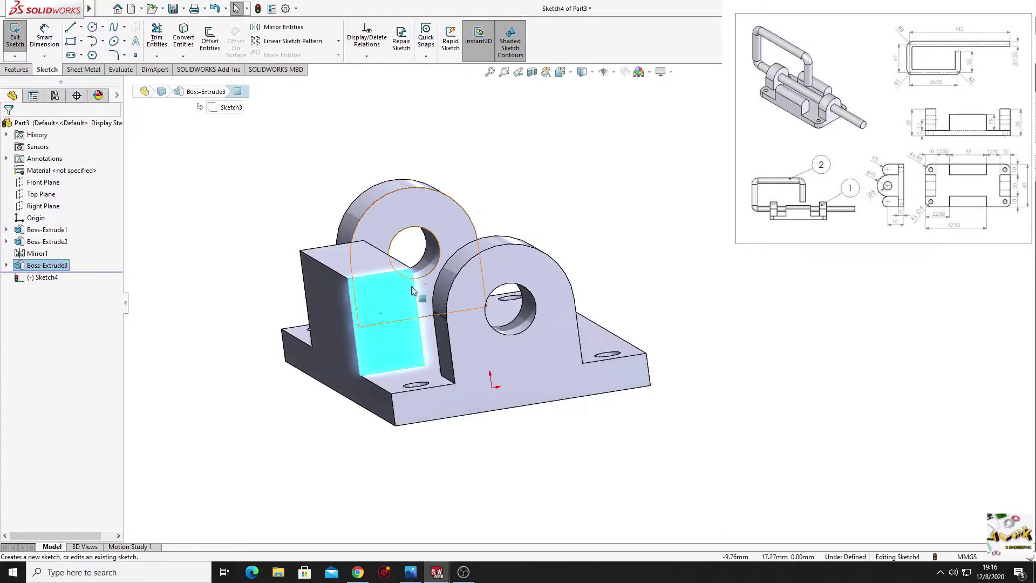
click(46, 277)
click(81, 262)
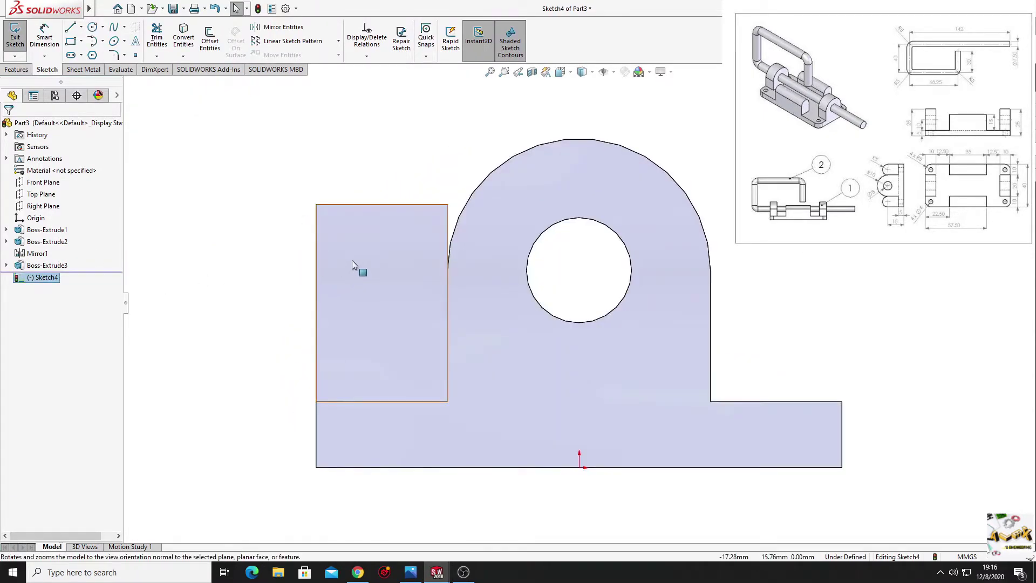
scroll(342, 293, down, 3)
ctrl+middle_drag(325, 249, 296, 236)
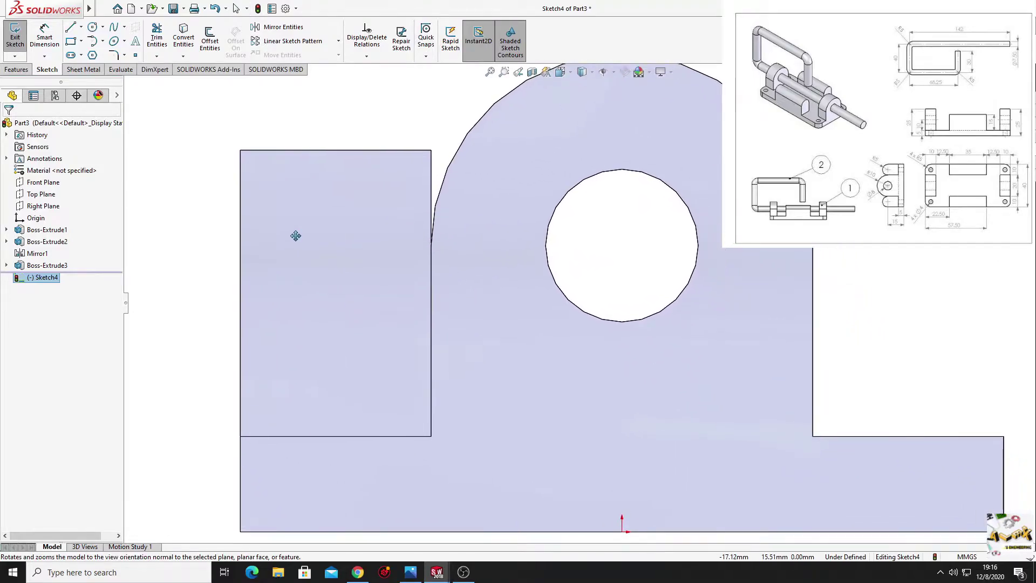
click(92, 27)
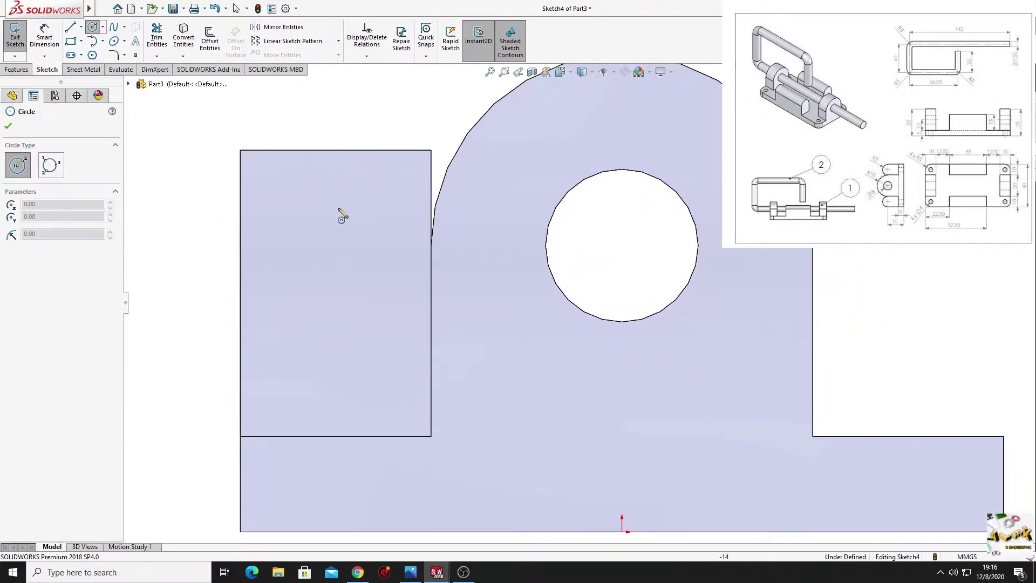
click(325, 220)
click(363, 257)
right_click(311, 111)
click(311, 112)
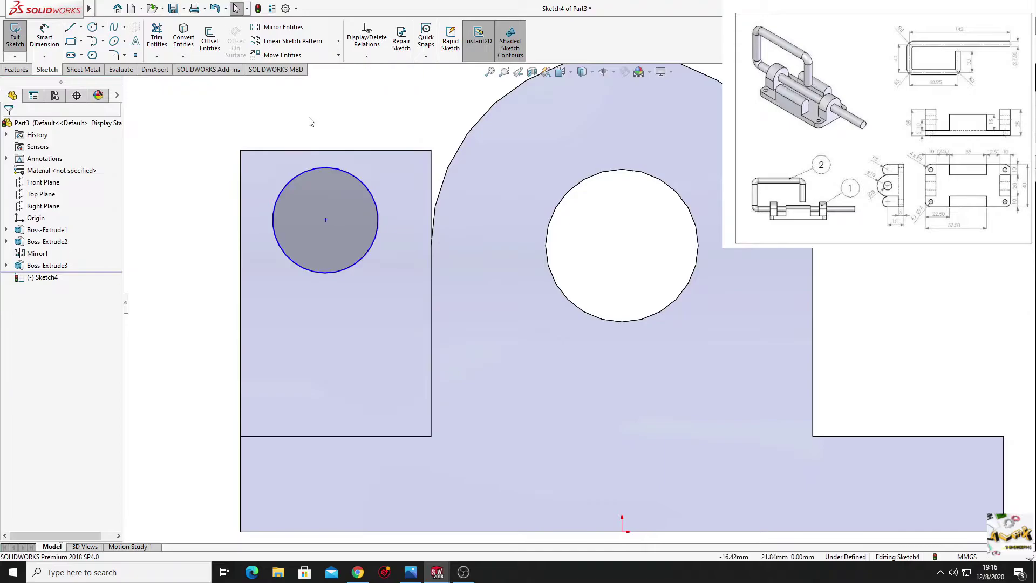
- Make the circle tangent to the rectangle's top, left and right edges
click(333, 172)
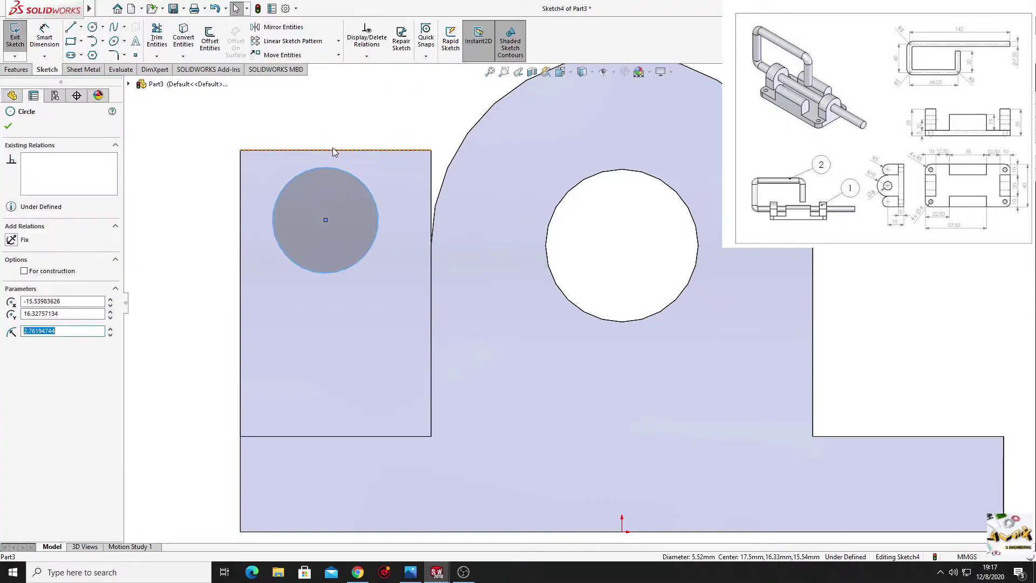
ctrl+click(331, 150)
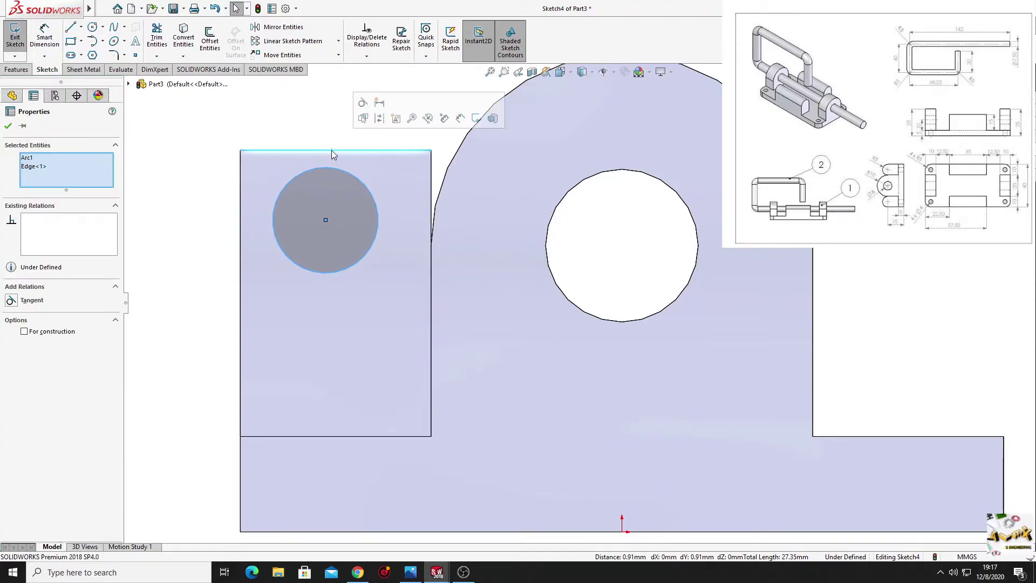
click(363, 102)
key(Escape)
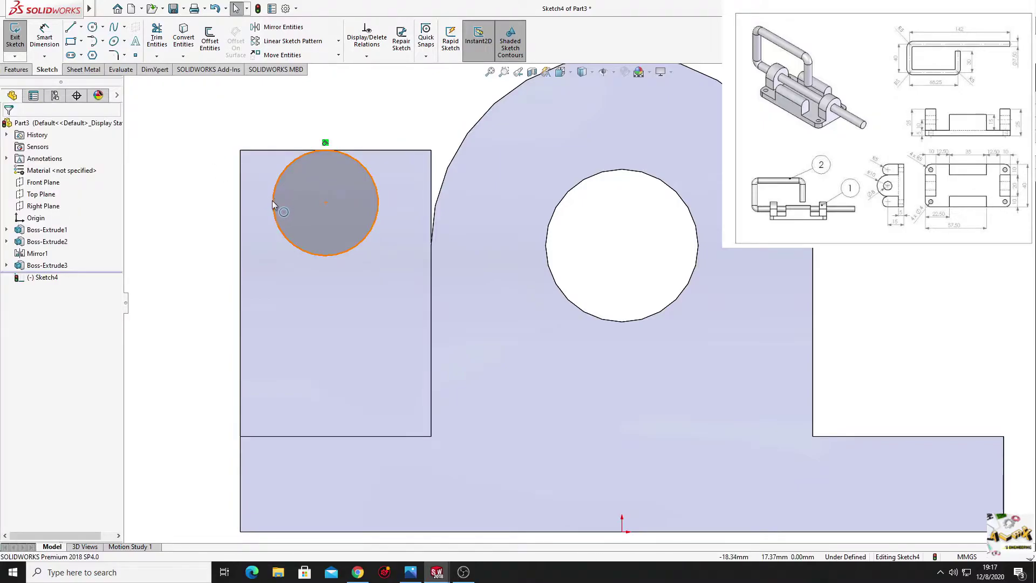
click(273, 205)
ctrl+click(241, 205)
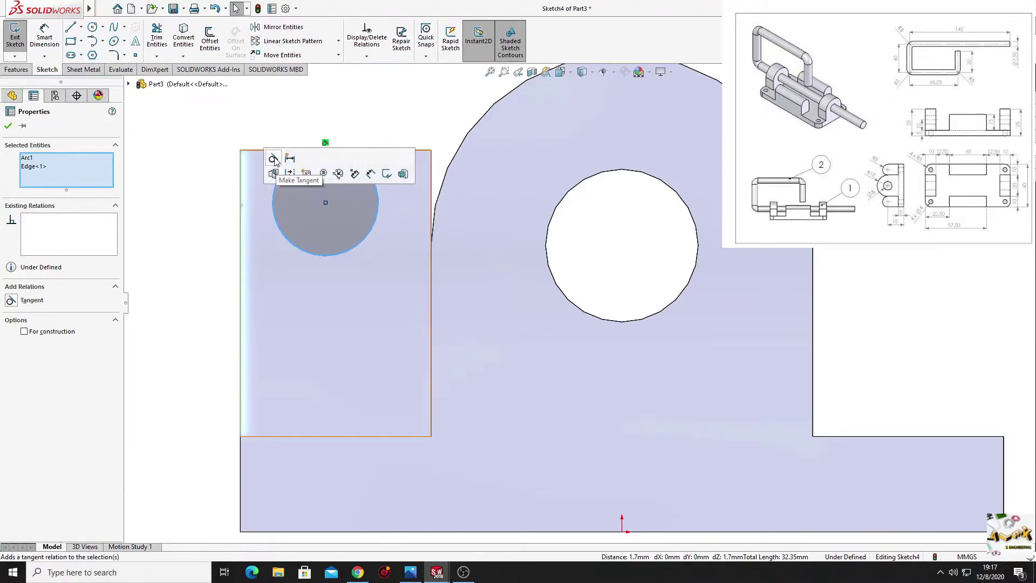
click(274, 160)
key(Escape)
click(345, 214)
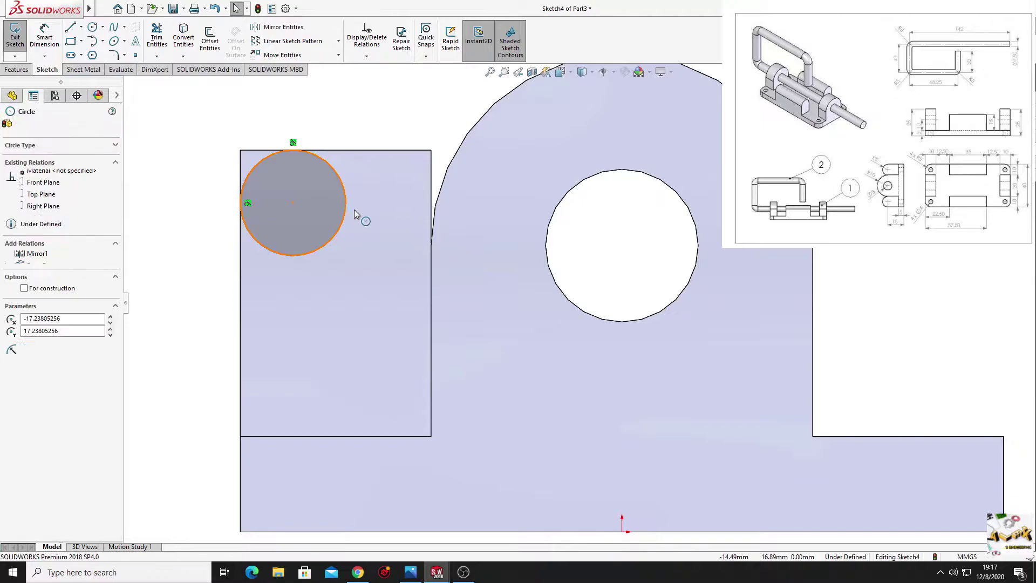
ctrl+click(432, 220)
click(463, 167)
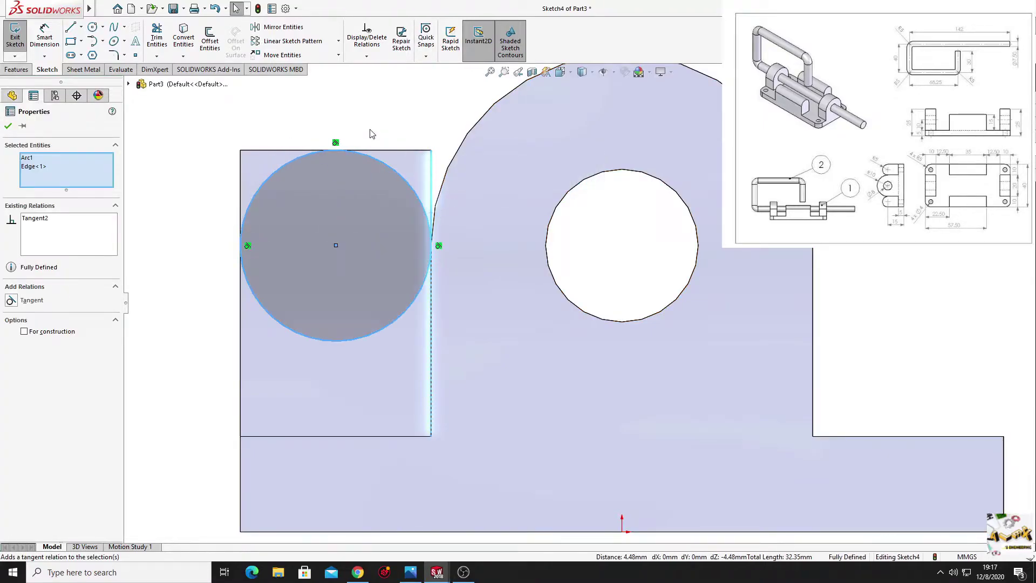
click(337, 131)
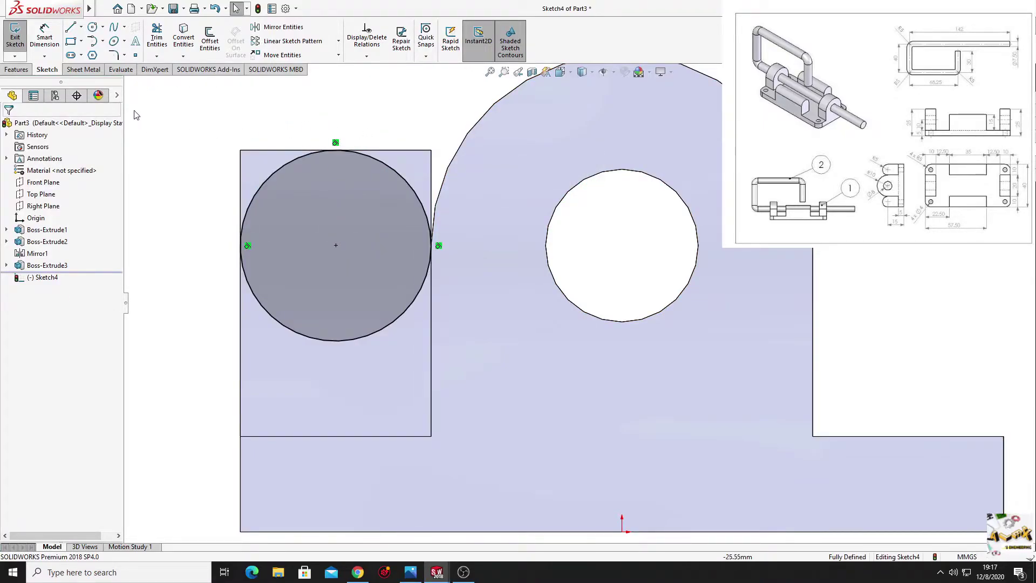
click(71, 28)
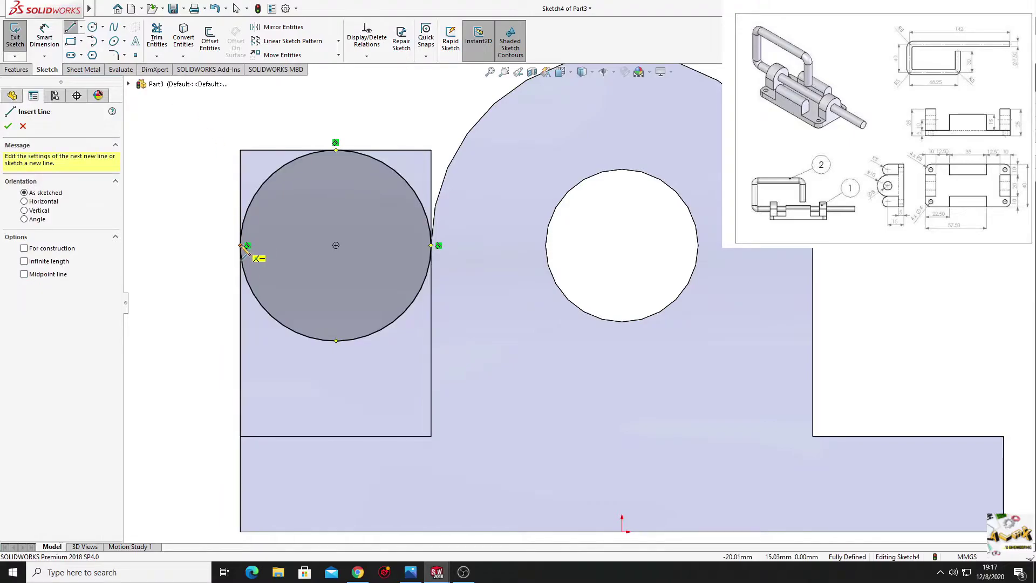
- Sketch vertical, horizontal and vertical lines boxing the circle's top between its side quadrants
click(241, 245)
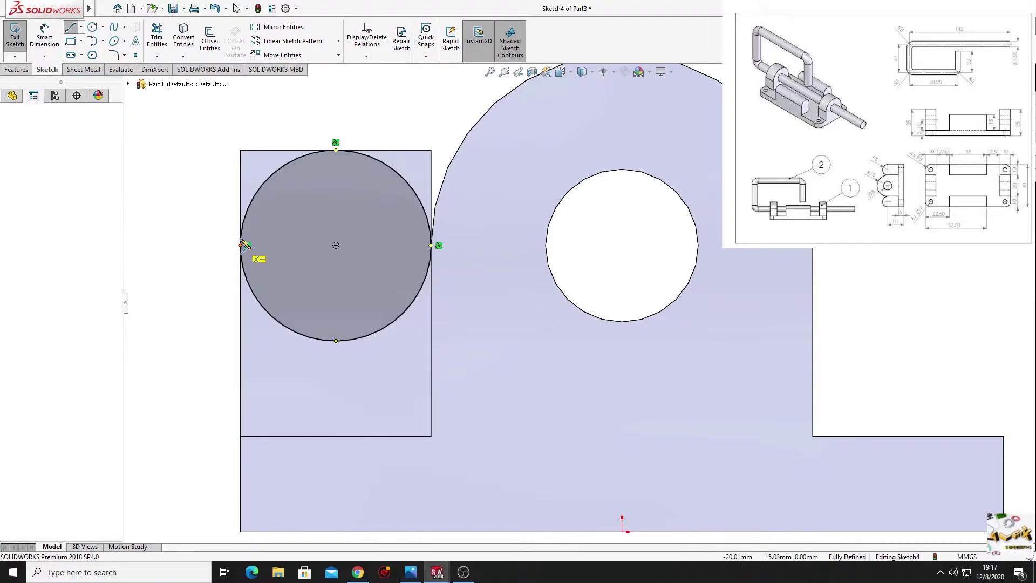
click(241, 109)
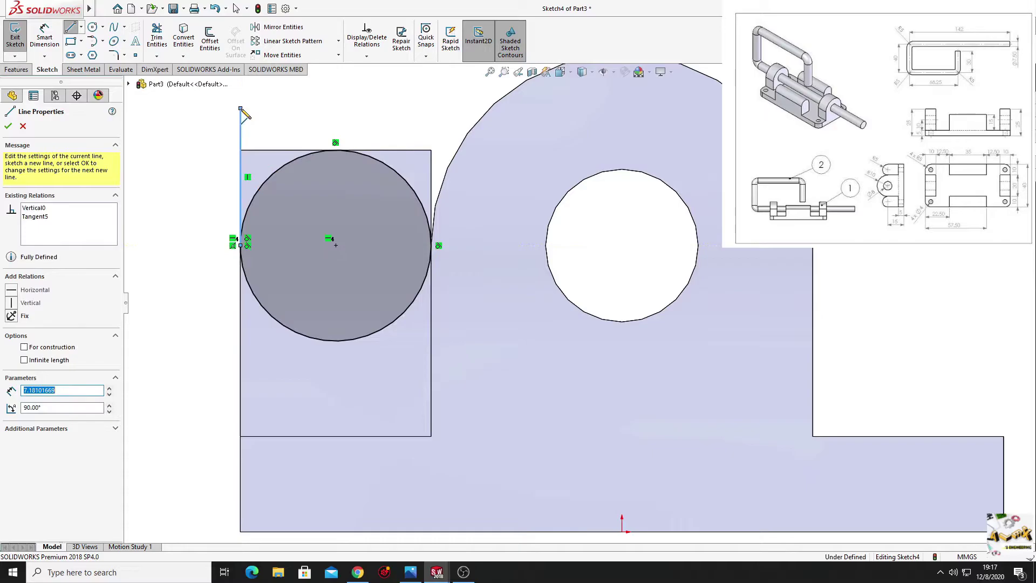
click(431, 109)
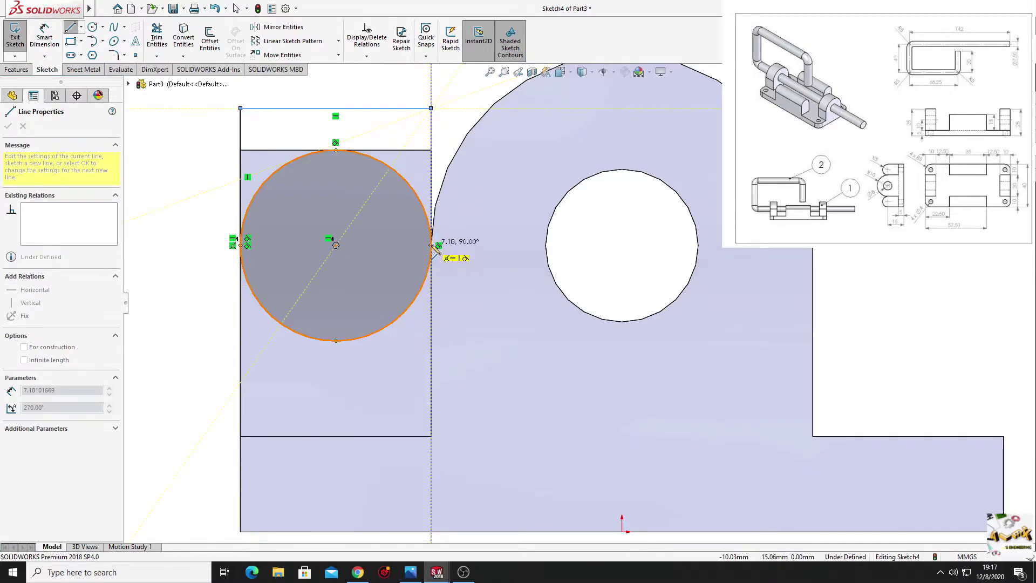
click(432, 245)
key(Escape)
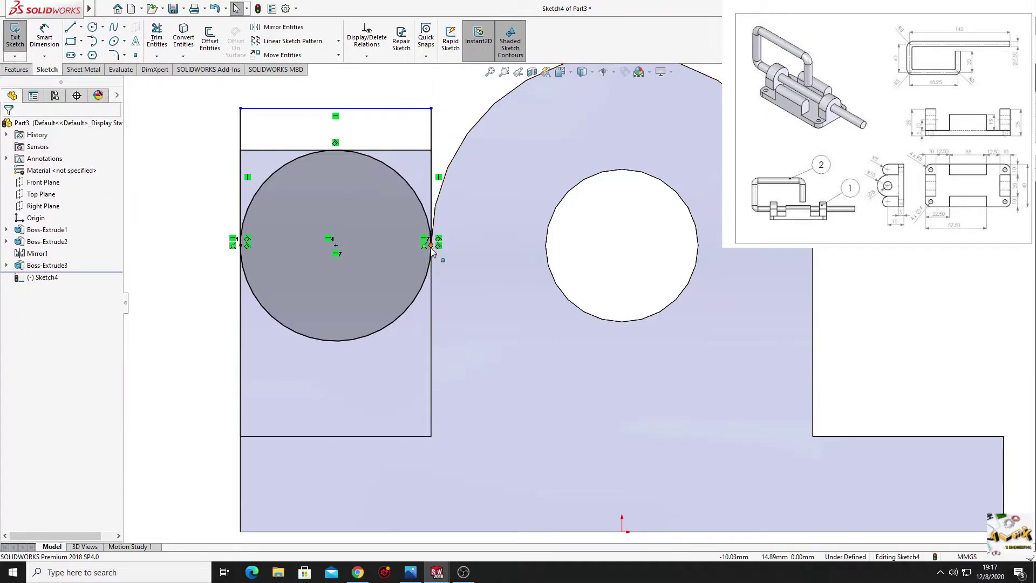
- Trim away the circle's lower half to close the profile
scroll(433, 270, down, 2)
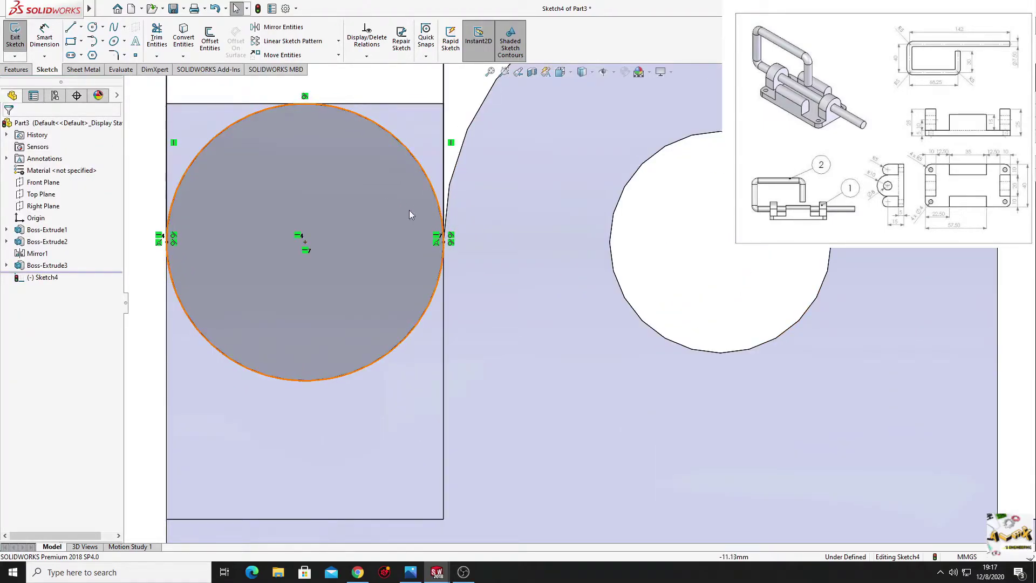
key(f)
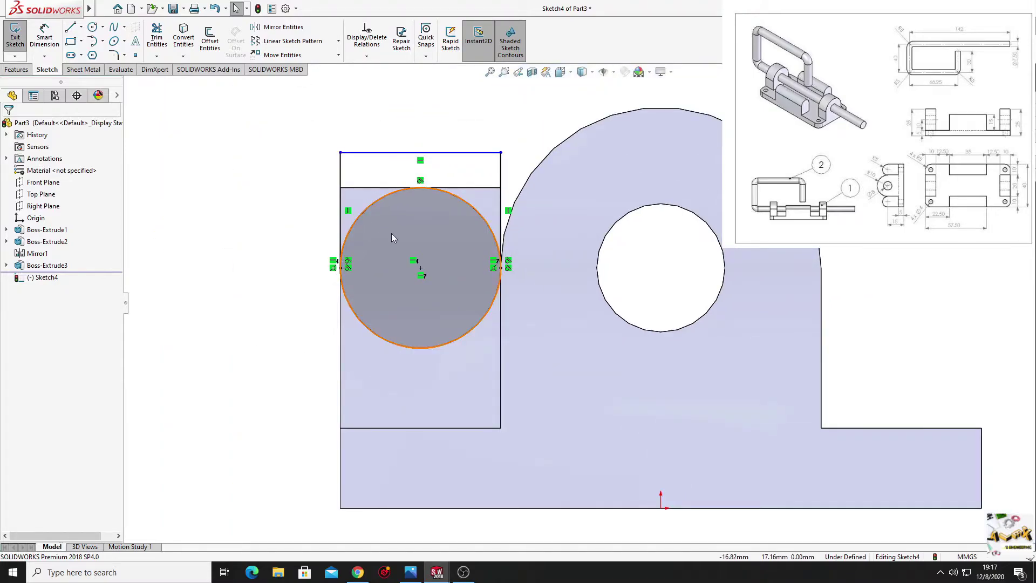
ctrl+middle_drag(390, 233, 325, 262)
click(158, 43)
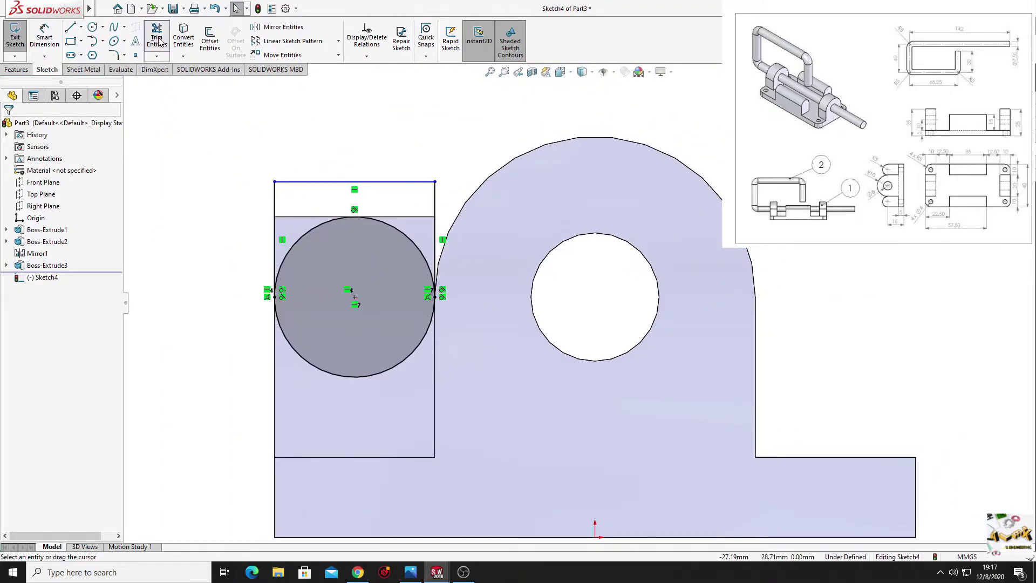
drag(344, 390, 352, 355)
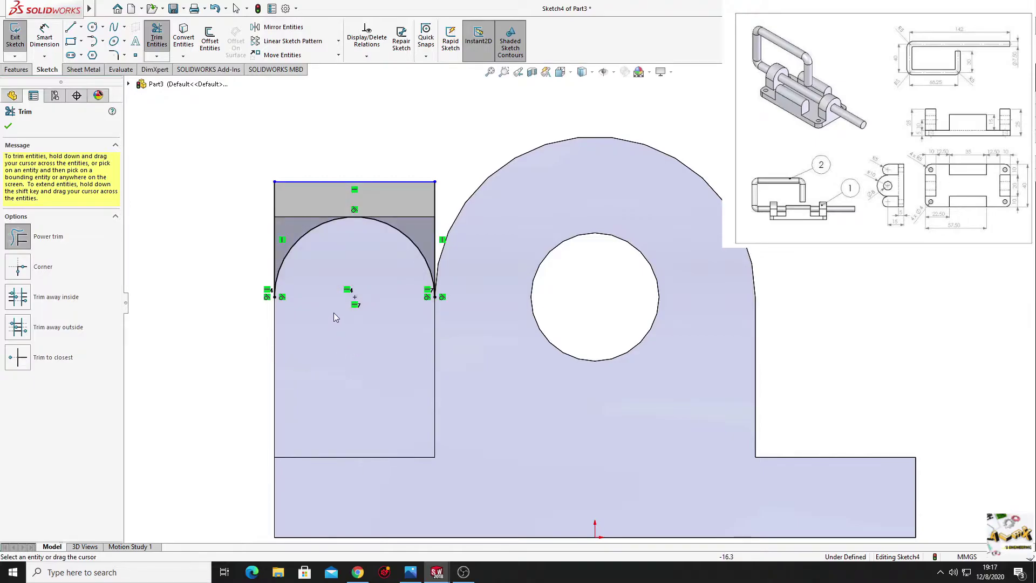
click(9, 127)
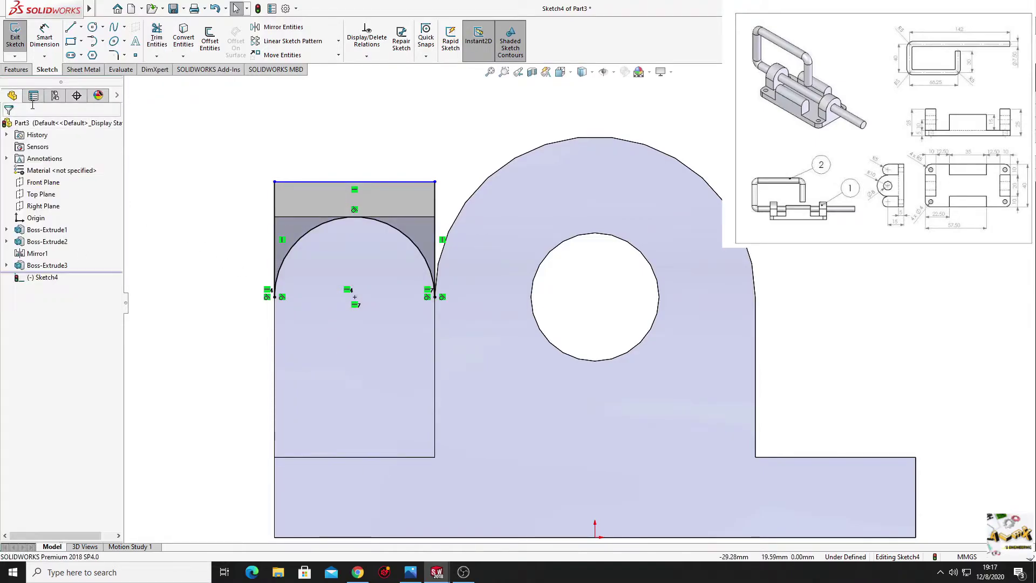
click(26, 72)
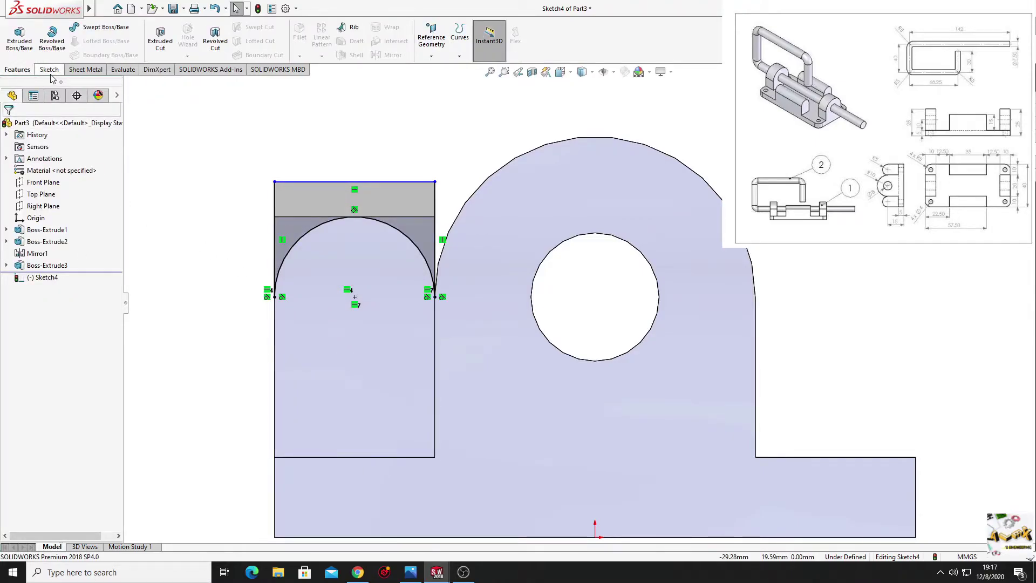
- Cut-extrude Sketch4 Up To Surface at the block's angled face, creating Cut-Extrude1
click(160, 39)
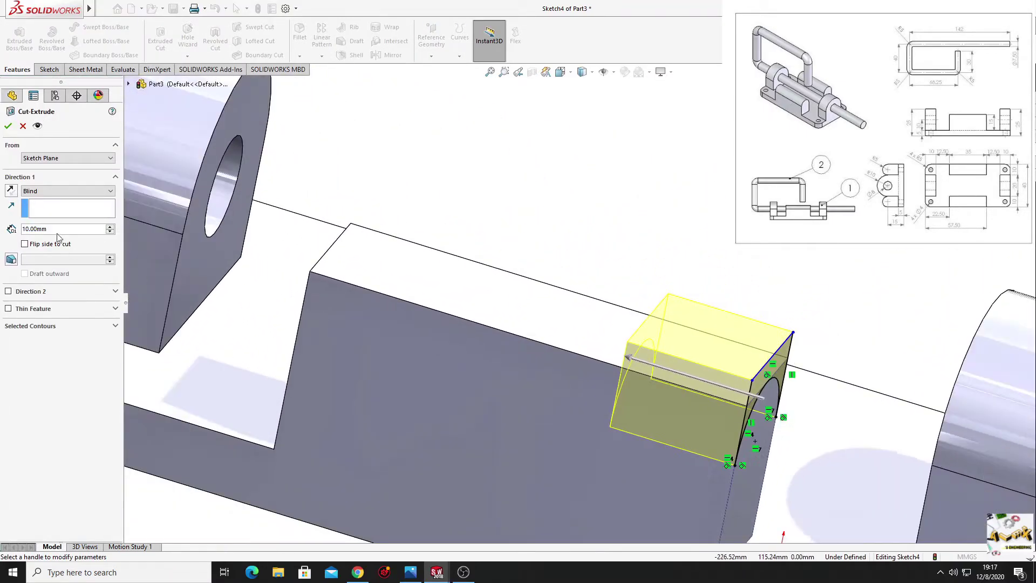
click(41, 192)
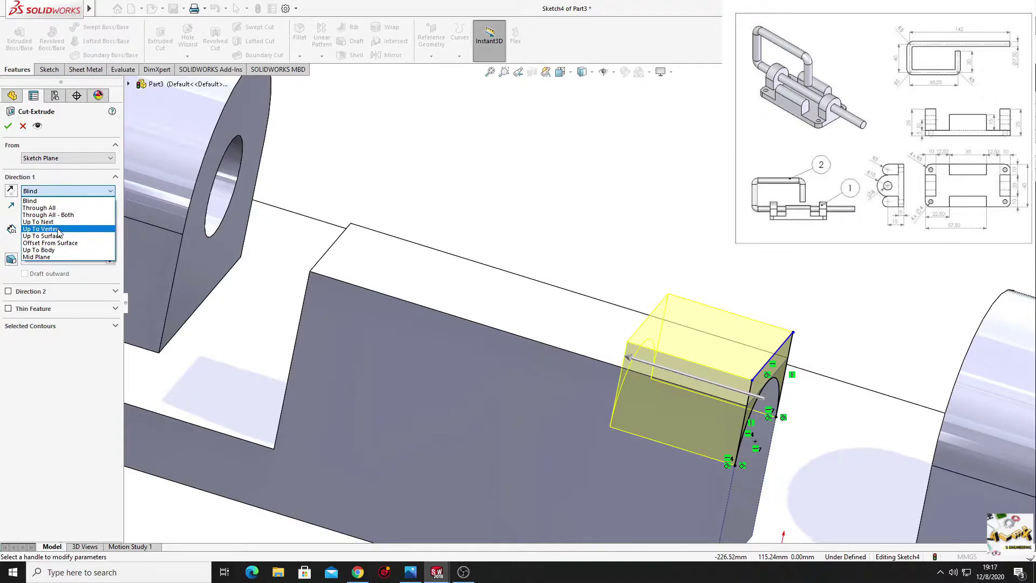
click(54, 236)
mouse_move(271, 295)
middle_down()
mouse_move(368, 326)
mouse_move(202, 216)
middle_up()
click(379, 271)
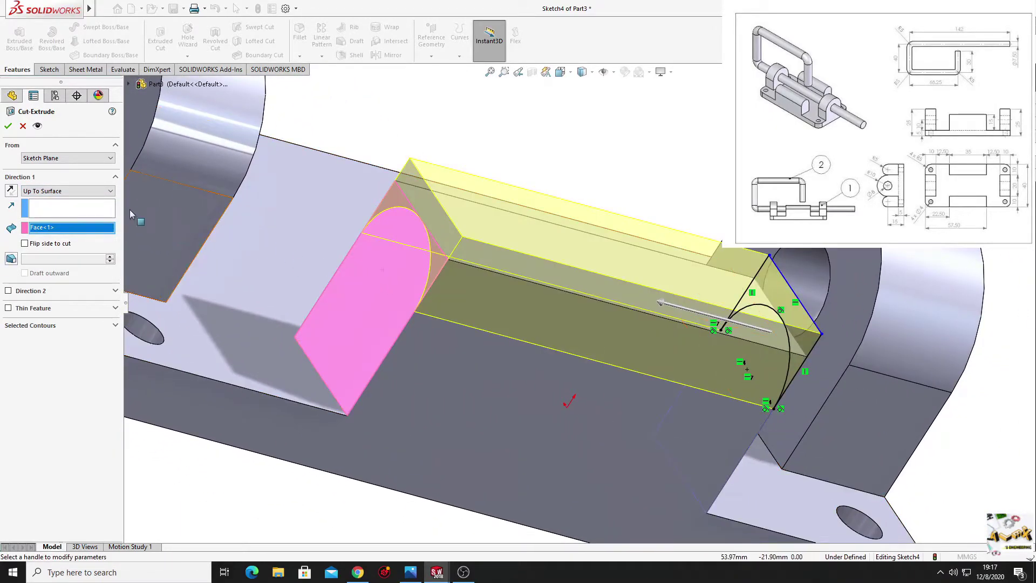
click(8, 128)
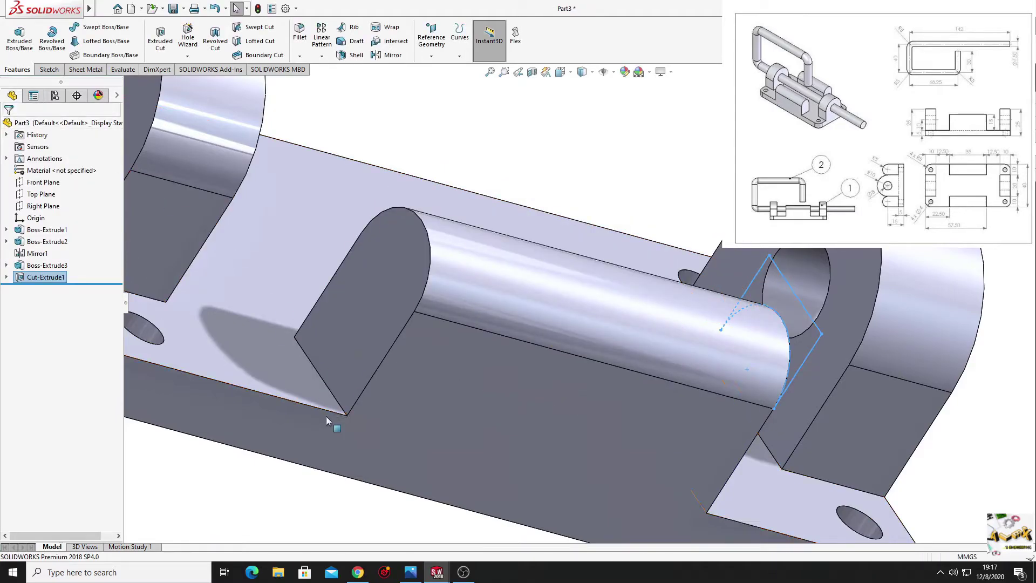
key(Escape)
key(f)
mouse_move(454, 440)
middle_down()
mouse_move(313, 370)
mouse_move(316, 400)
mouse_move(372, 409)
mouse_move(363, 355)
mouse_move(365, 384)
mouse_move(374, 270)
mouse_move(399, 184)
middle_up()
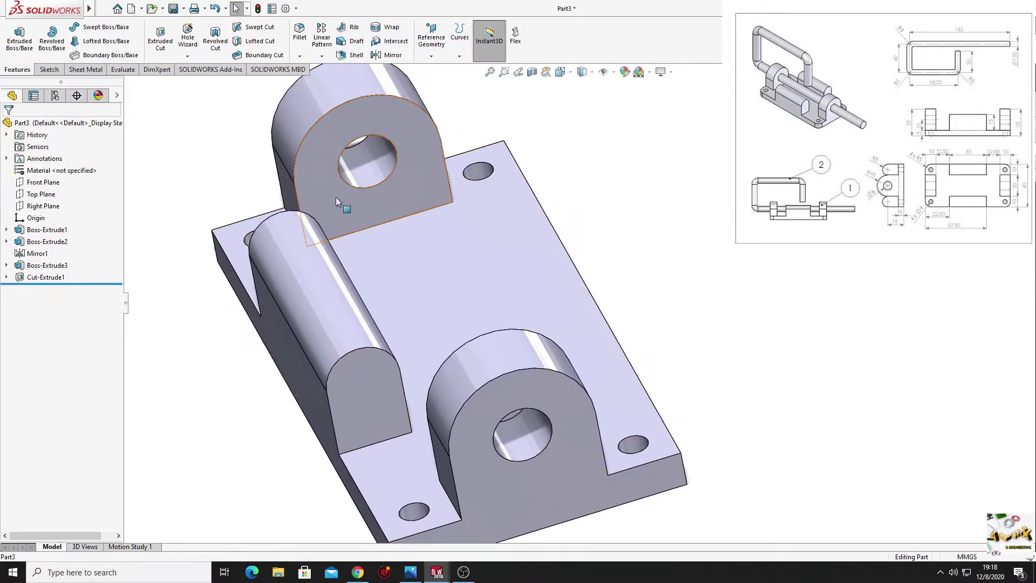
- Mirror Boss-Extrude3 and Cut-Extrude1 across the Front Plane as Mirror2
click(397, 56)
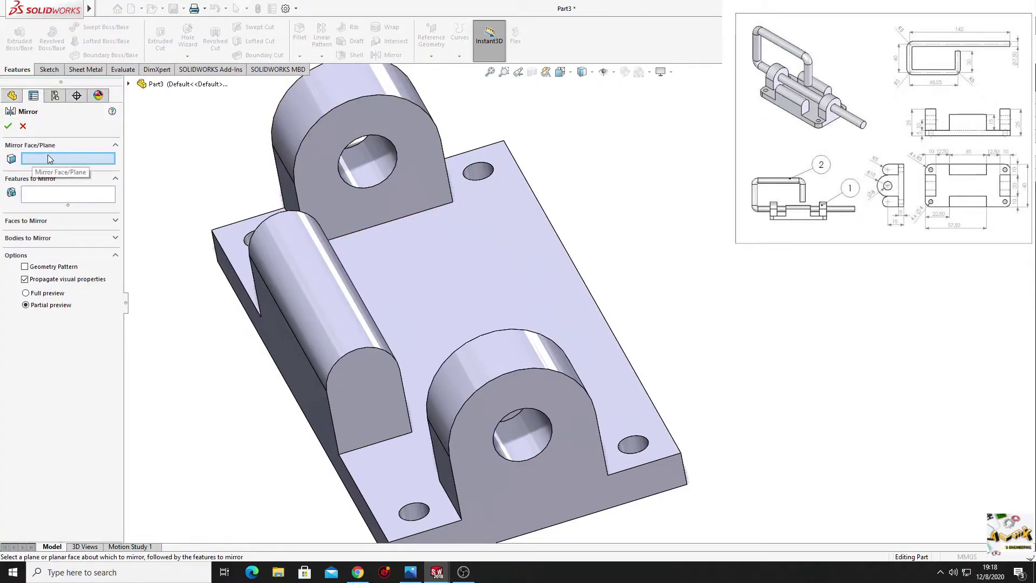
click(129, 84)
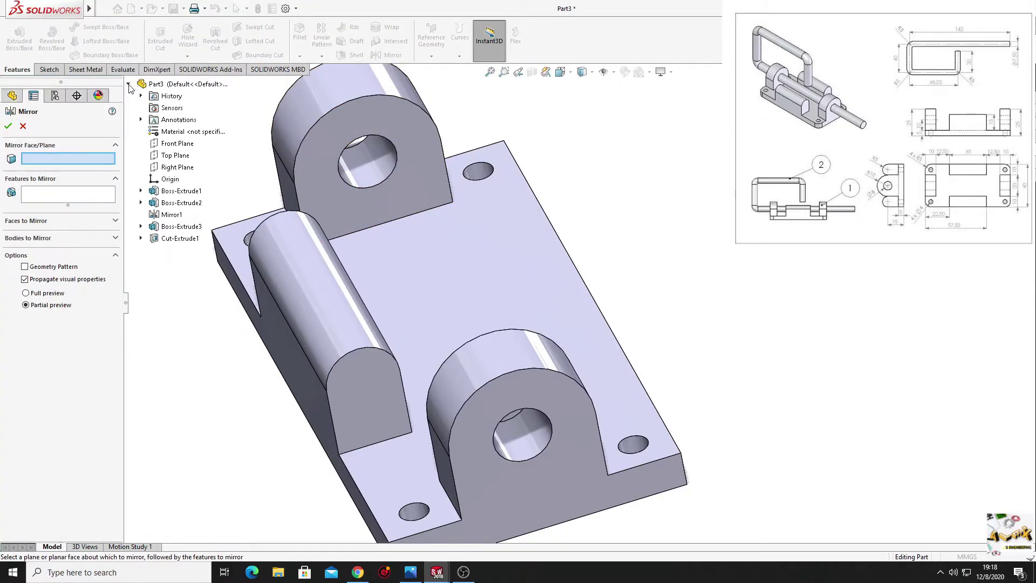
click(176, 145)
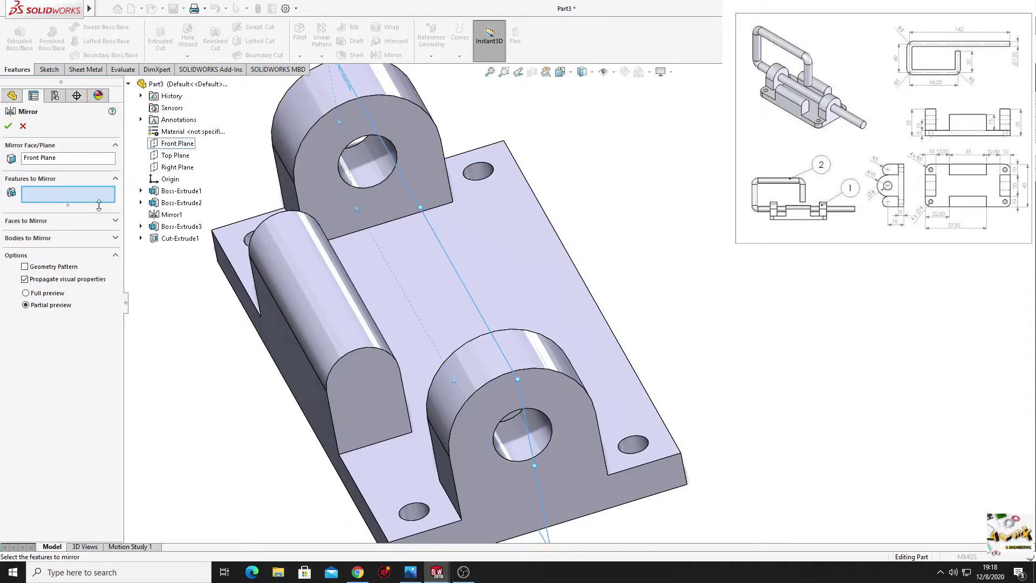
click(173, 228)
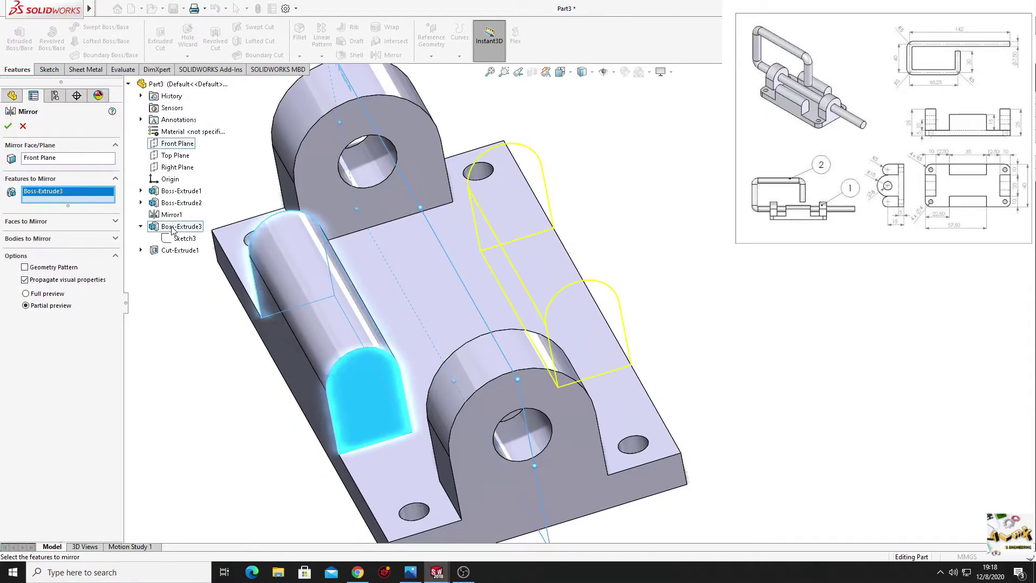
click(141, 227)
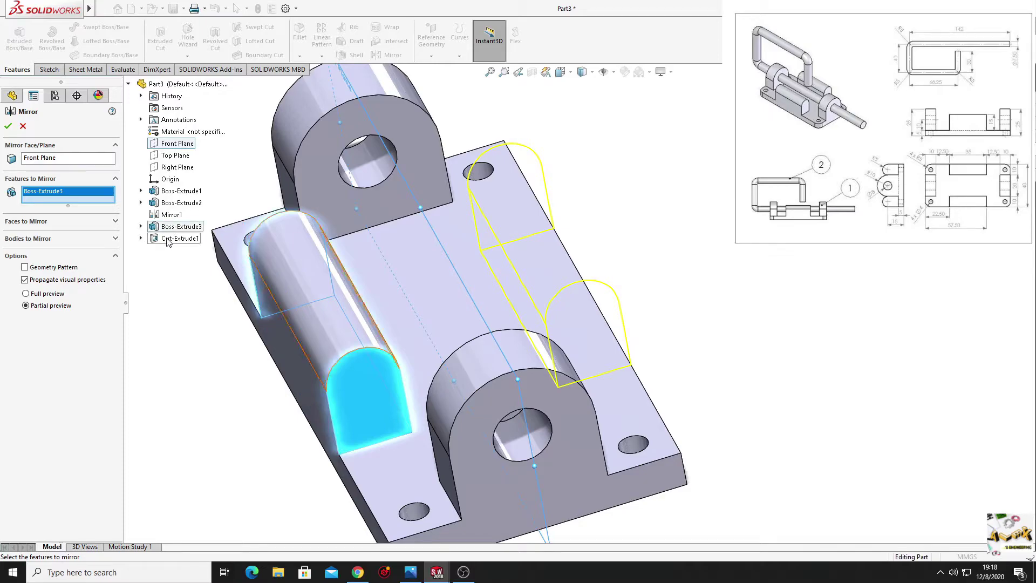
click(179, 239)
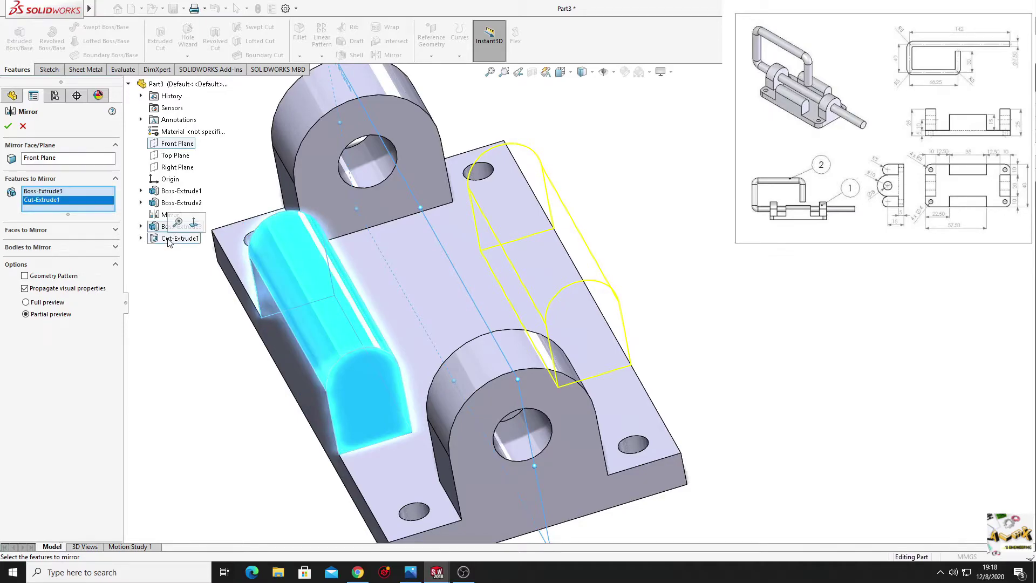
click(9, 128)
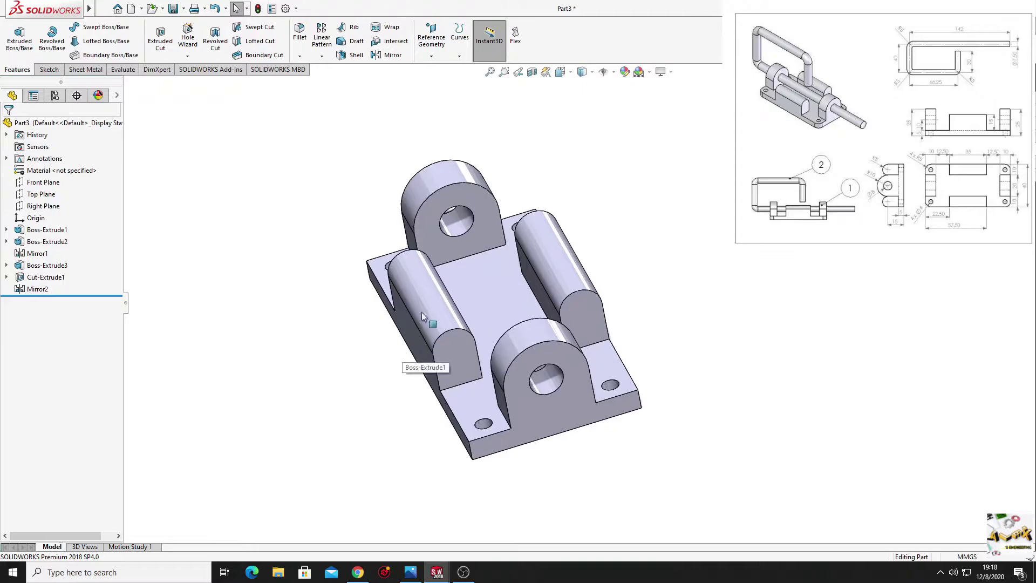
- Set a 5 mm fillet radius and pick the first vertical corner edge of the plate
mouse_move(423, 312)
middle_down()
mouse_move(658, 394)
mouse_move(632, 474)
middle_up()
middle_drag(420, 336, 303, 356)
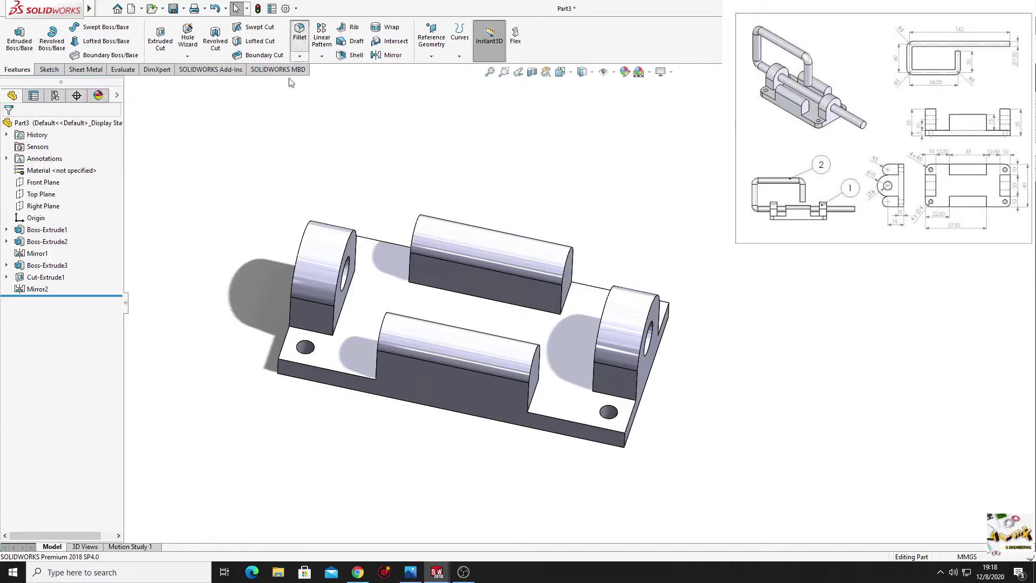
middle_drag(226, 328, 230, 336)
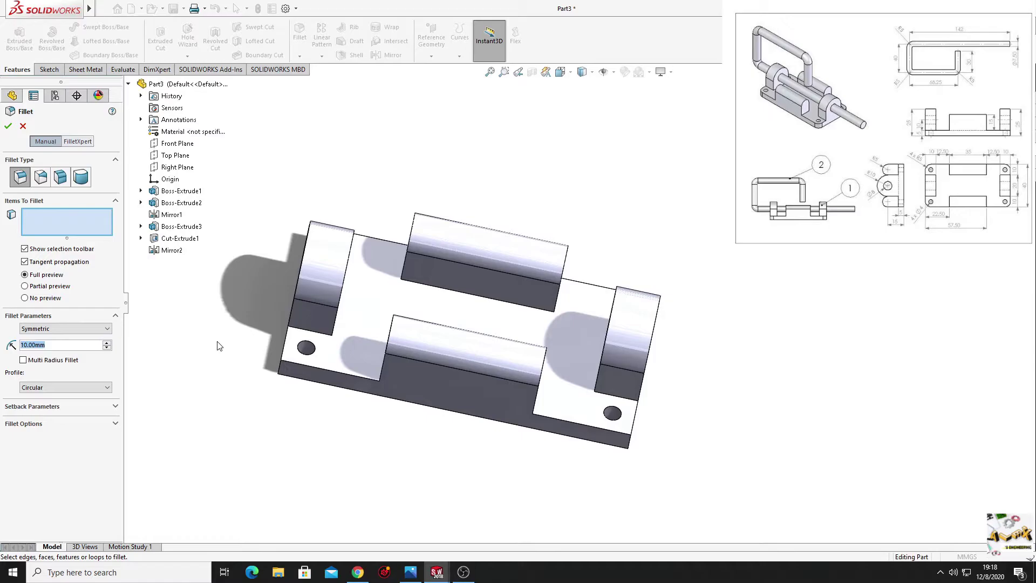
text(5)
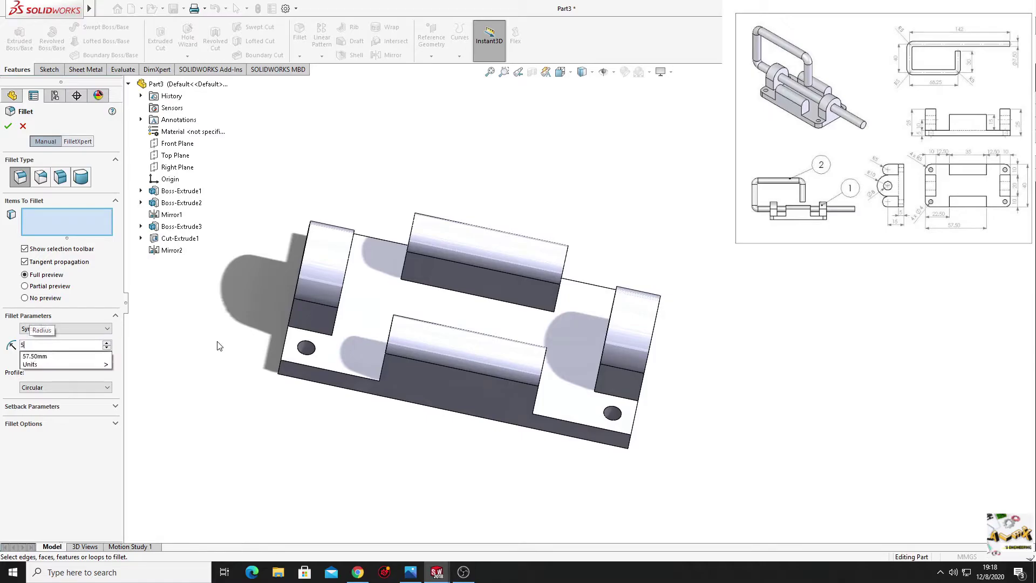
key(Return)
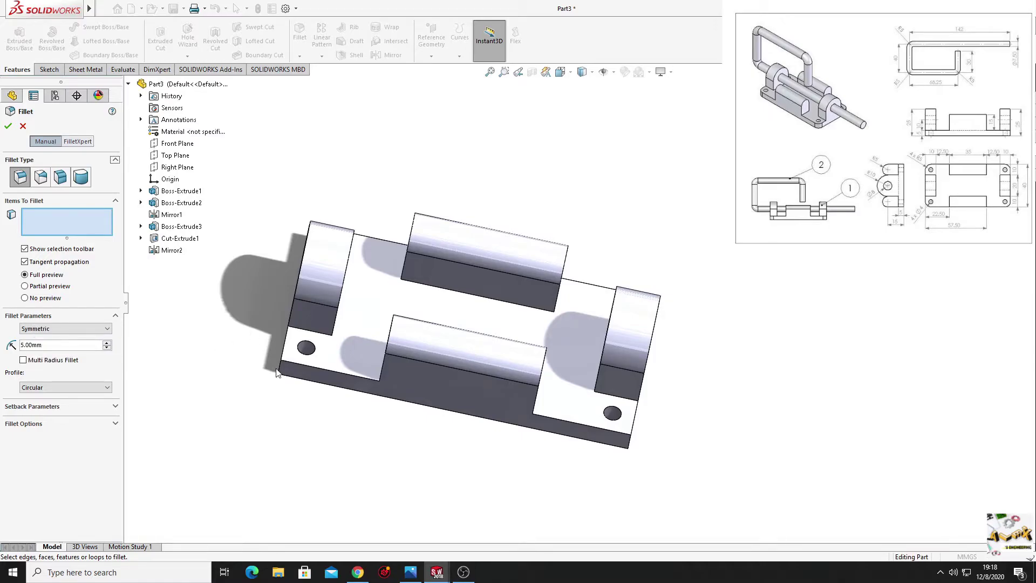
click(280, 371)
- Add the remaining three plate corner edges and accept Fillet1
mouse_move(432, 473)
middle_down()
mouse_move(393, 445)
mouse_move(578, 451)
middle_up()
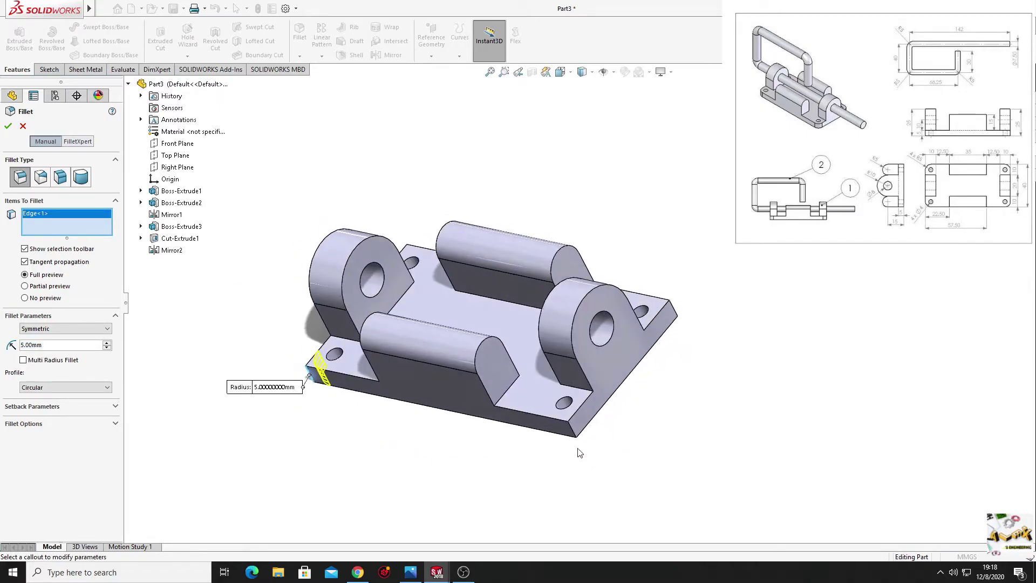
click(573, 436)
mouse_move(711, 403)
middle_down()
mouse_move(694, 438)
mouse_move(654, 381)
middle_up()
click(653, 381)
middle_drag(562, 305, 428, 111)
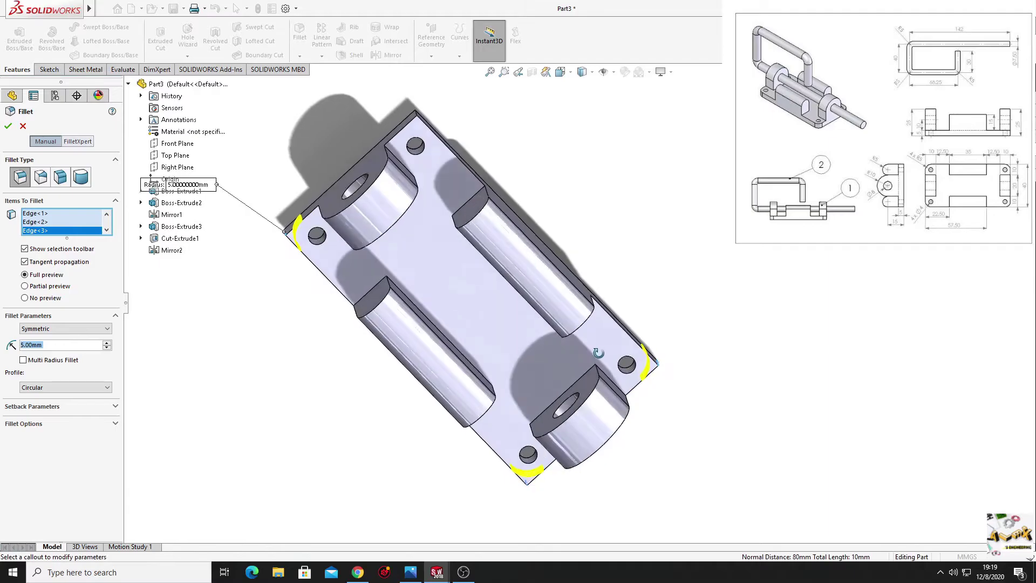
click(418, 114)
middle_drag(305, 263, 281, 227)
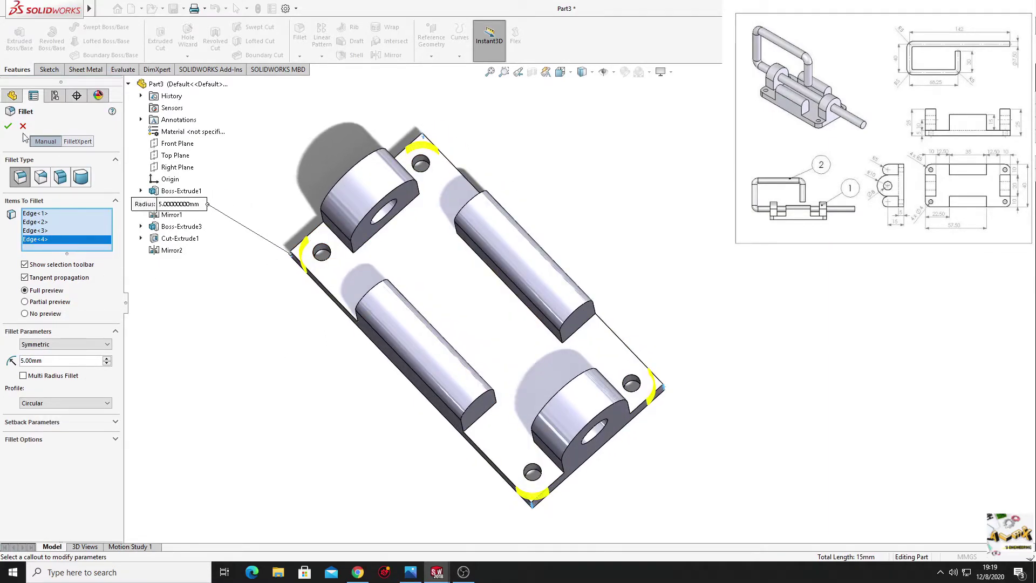
click(9, 125)
mouse_move(336, 394)
middle_down()
mouse_move(386, 206)
mouse_move(298, 289)
mouse_move(238, 298)
mouse_move(303, 303)
middle_up()
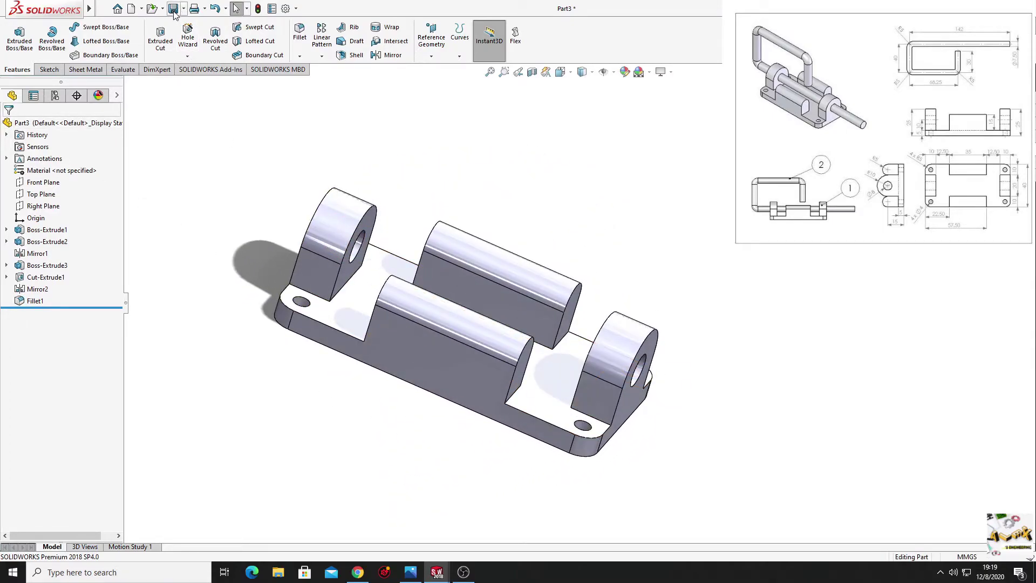
- Save the part on the Desktop as Base1.SLDPRT after the name Base conflicts
click(452, 331)
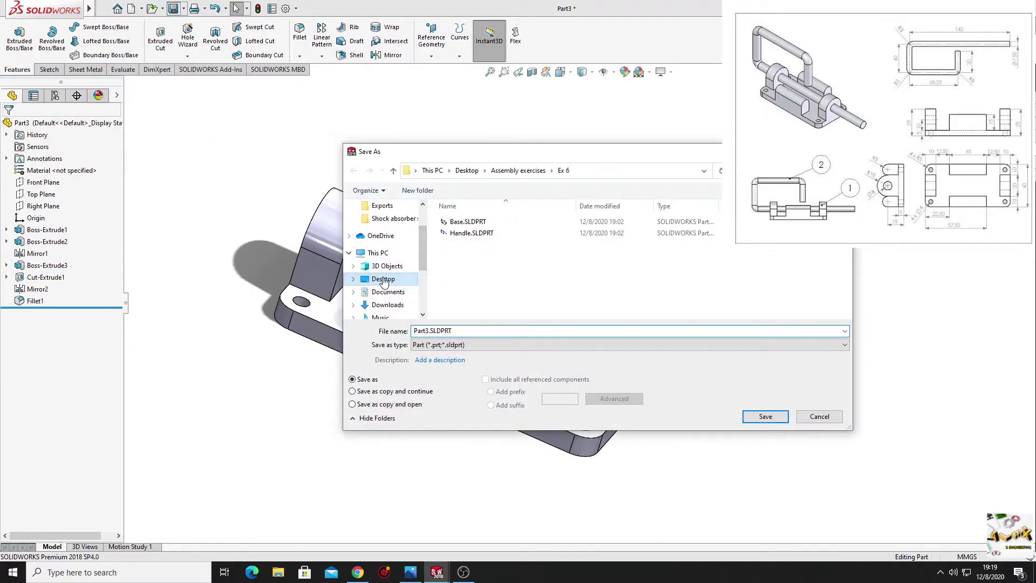
double_click(464, 331)
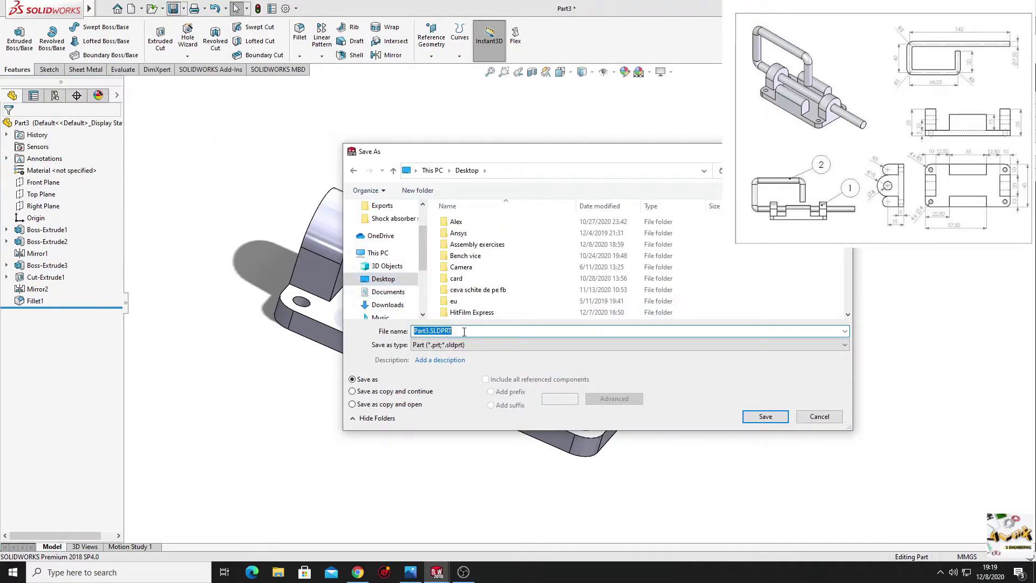
text(Base)
key(Return)
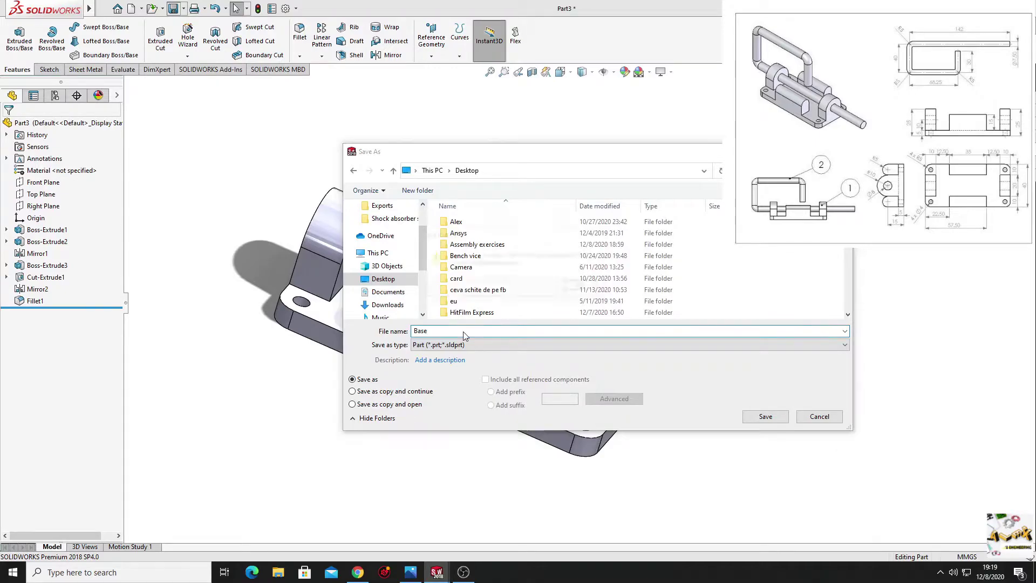
click(599, 234)
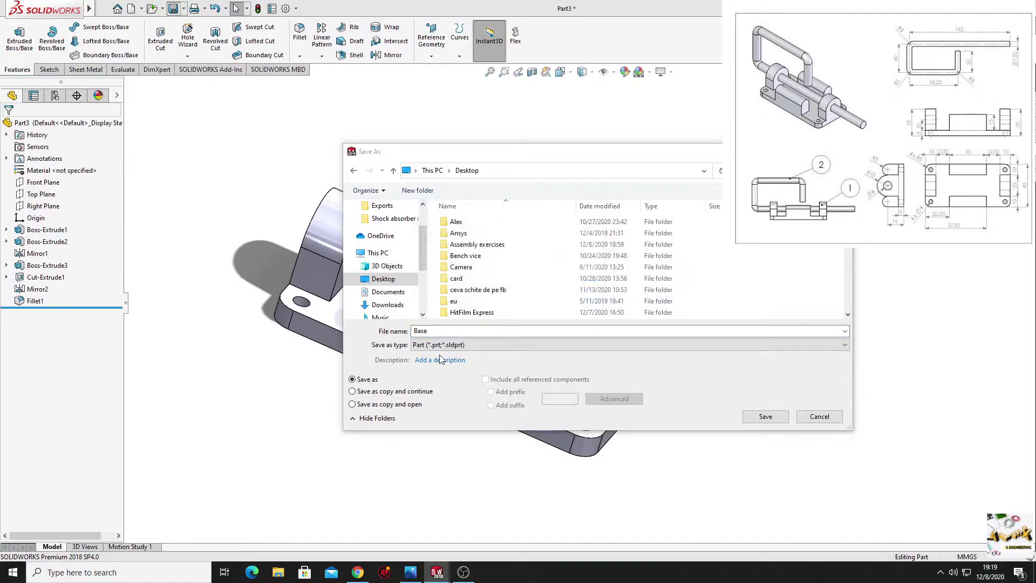
click(438, 332)
text(1)
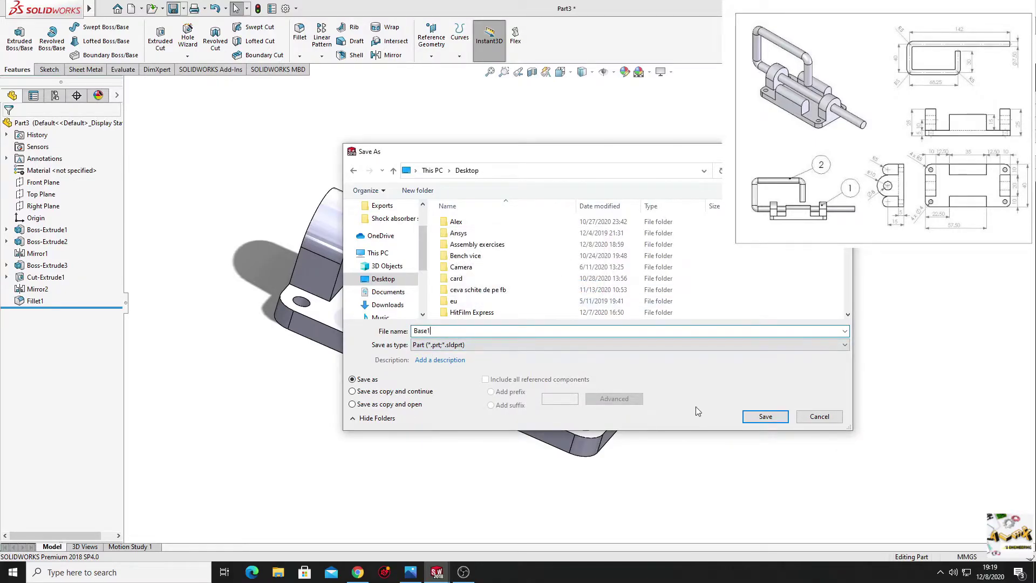
click(766, 416)
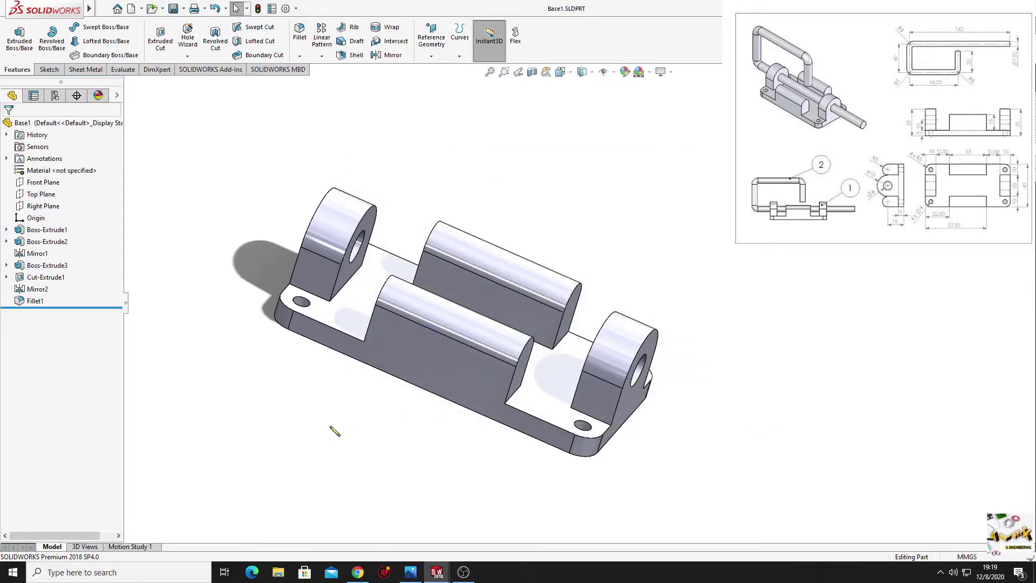
mouse_move(335, 431)
middle_down()
mouse_move(400, 440)
mouse_move(400, 412)
mouse_move(424, 434)
middle_up()
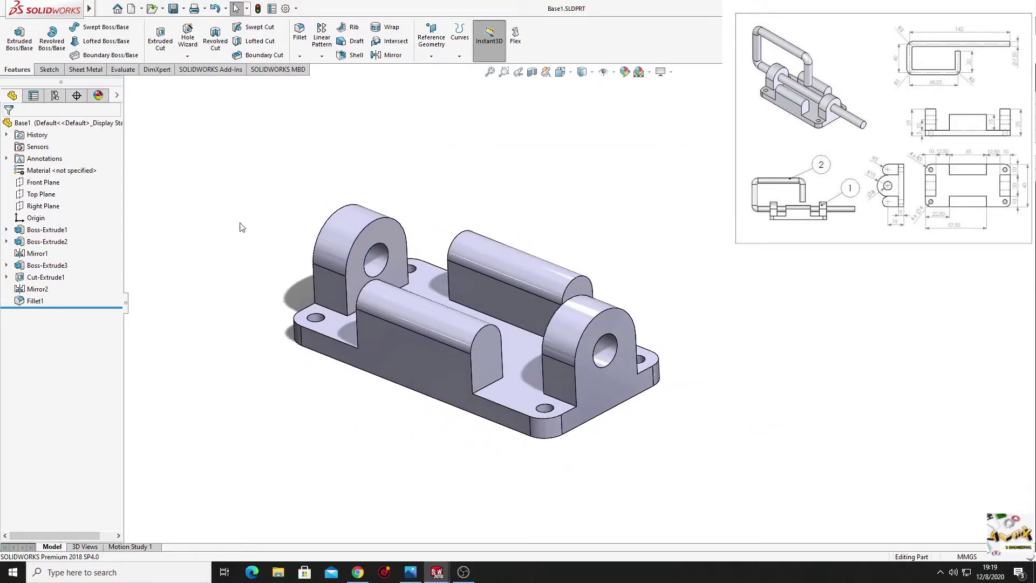
- Create a new part and start a sketch on its Front Plane
click(132, 12)
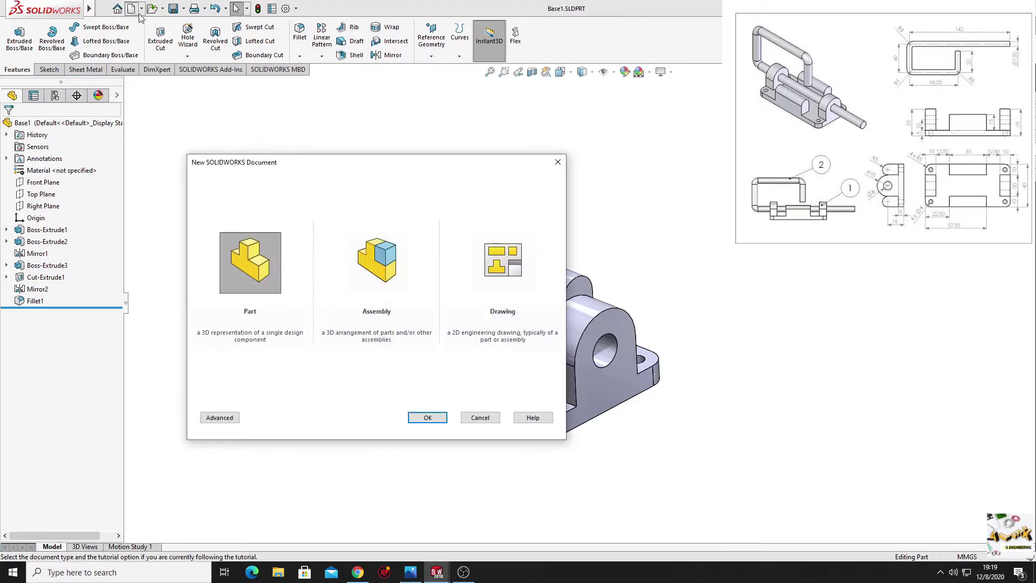
click(427, 416)
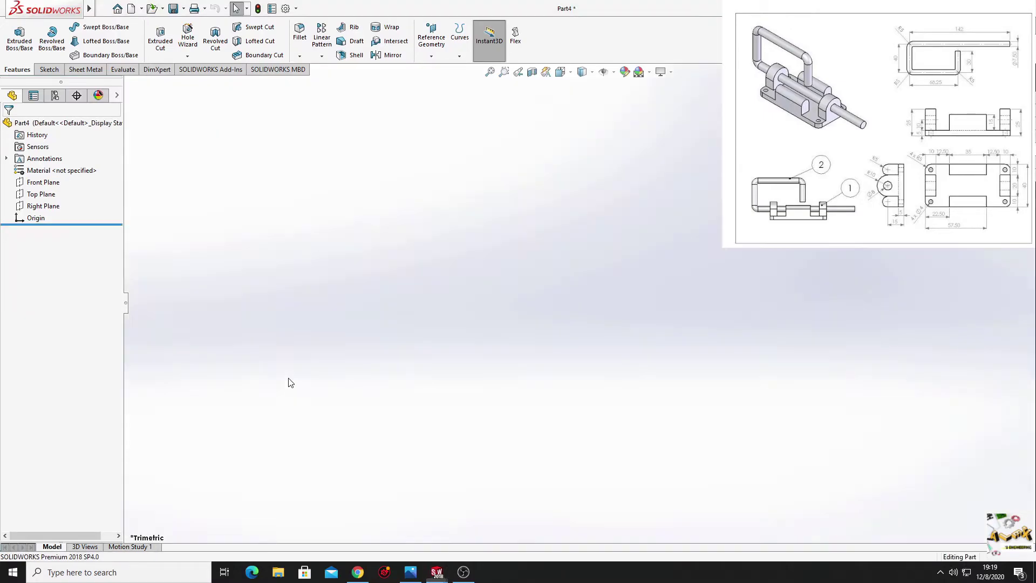
click(43, 182)
click(83, 167)
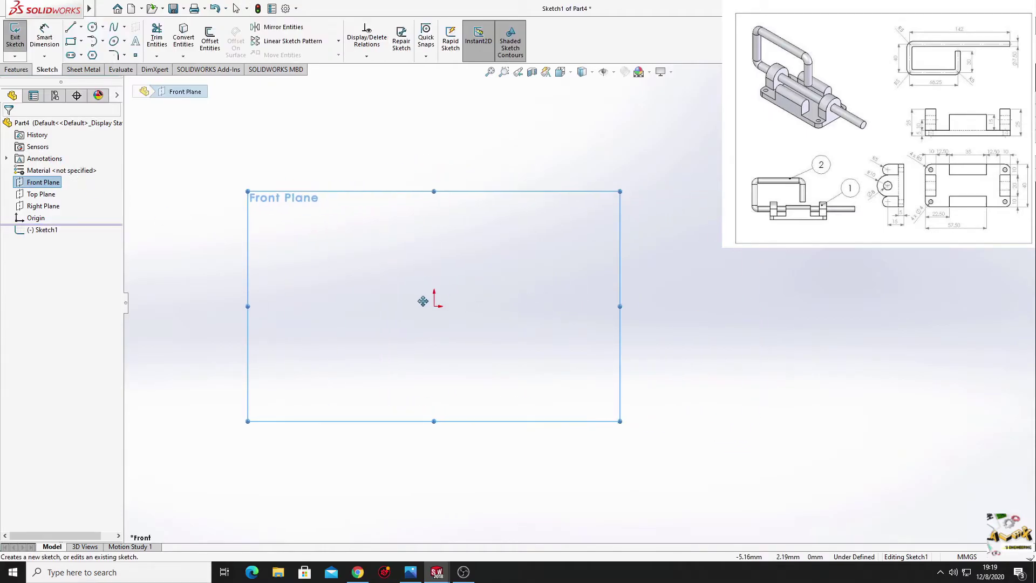
- Clear the selection, pan the empty sketch, and bring the Photos reference drawing forward
click(357, 302)
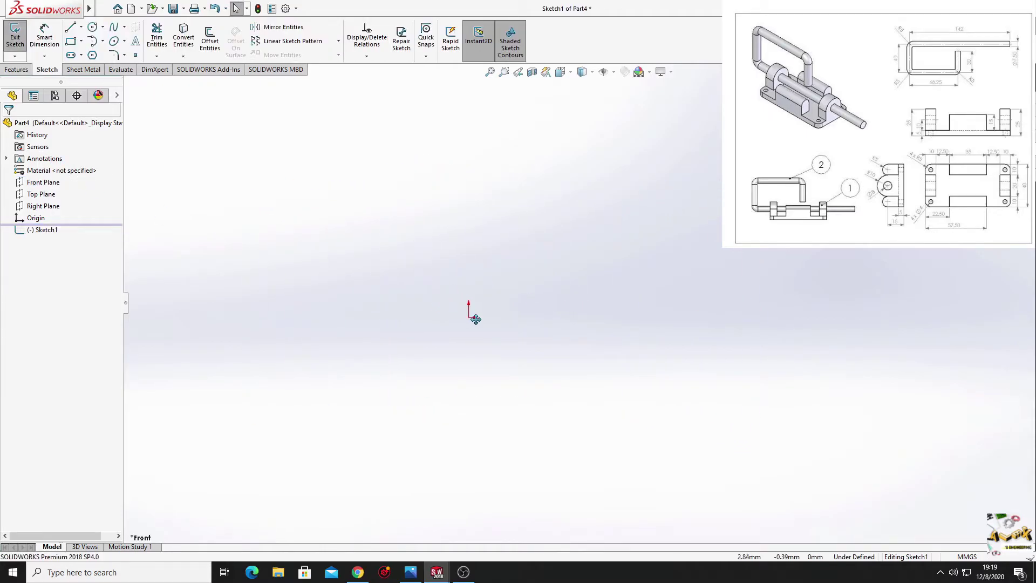
ctrl+middle_drag(475, 320, 502, 338)
key(alt+Tab)
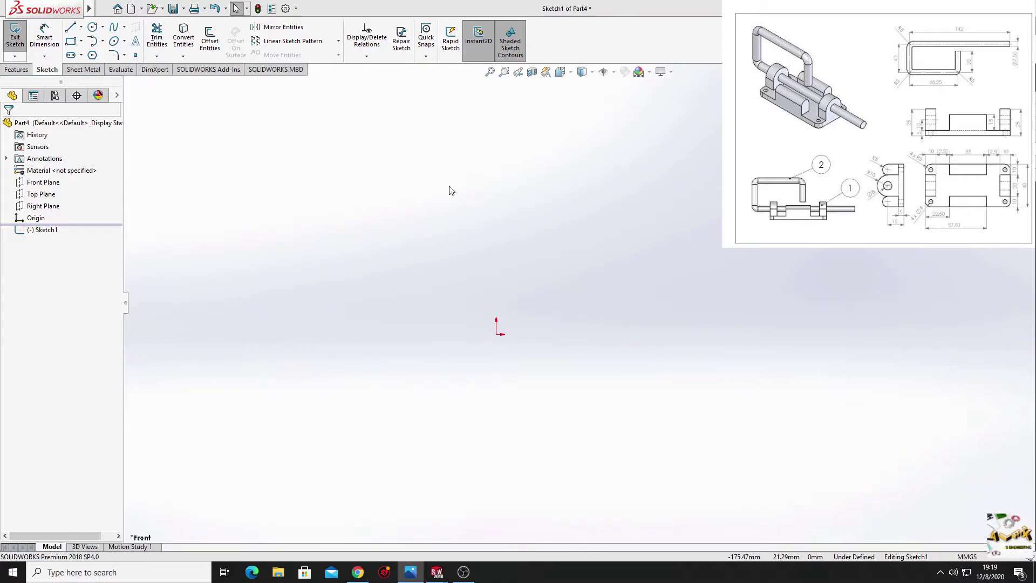
- Check the handle drawing (142 long, 40 tall, R5 bends, Ø7.50 rod), then minimize Photos
drag(500, 142, 643, 128)
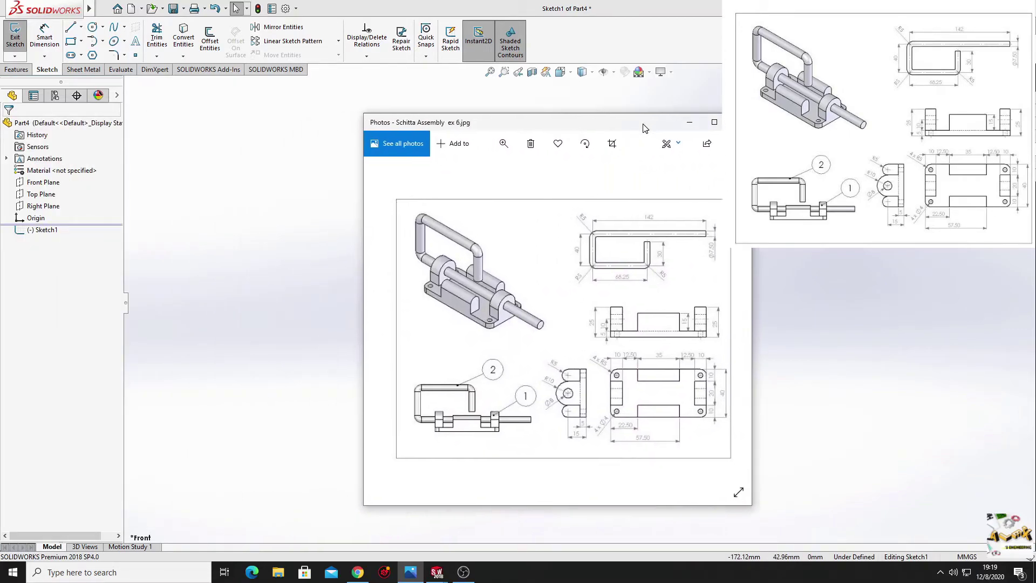
scroll(638, 247, up, 3)
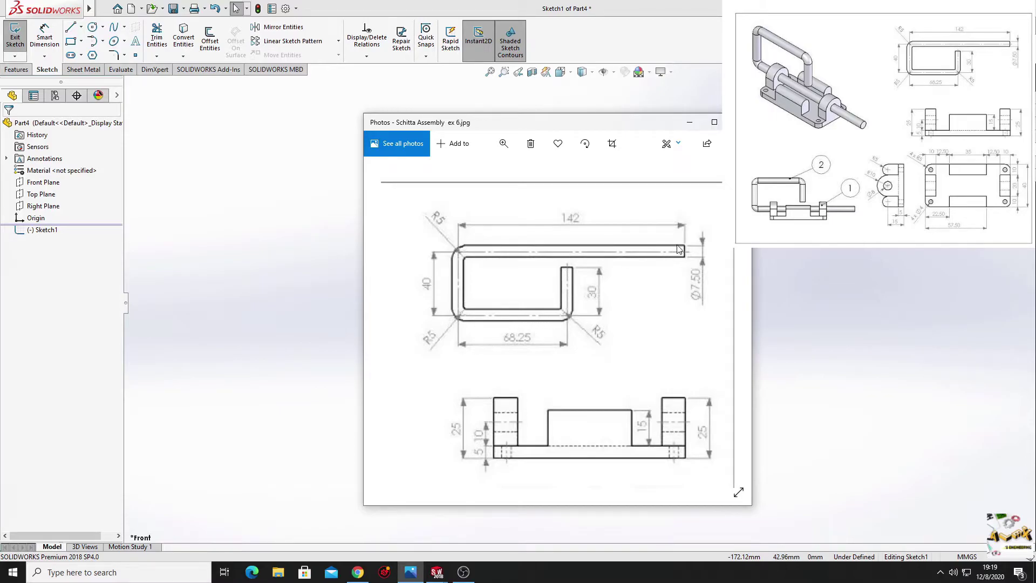
click(690, 122)
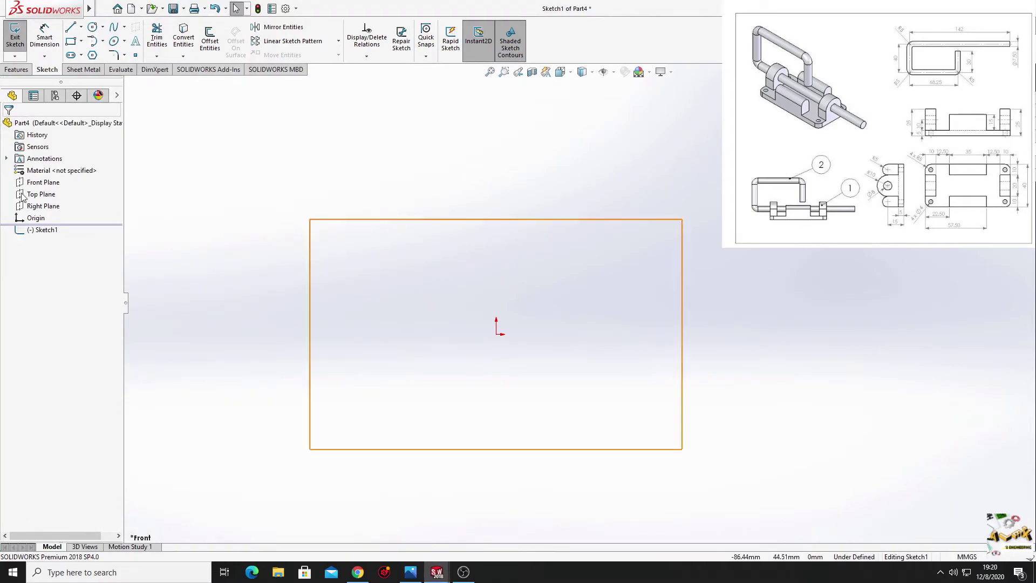
- Draw the connected bottom line, left upright and long top line starting at the origin
click(71, 28)
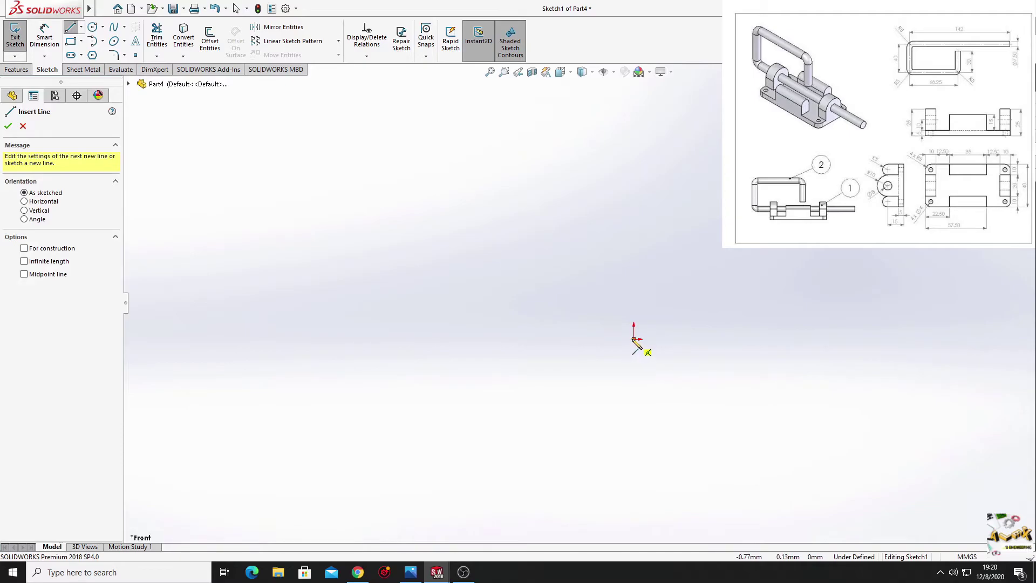
click(635, 339)
click(442, 340)
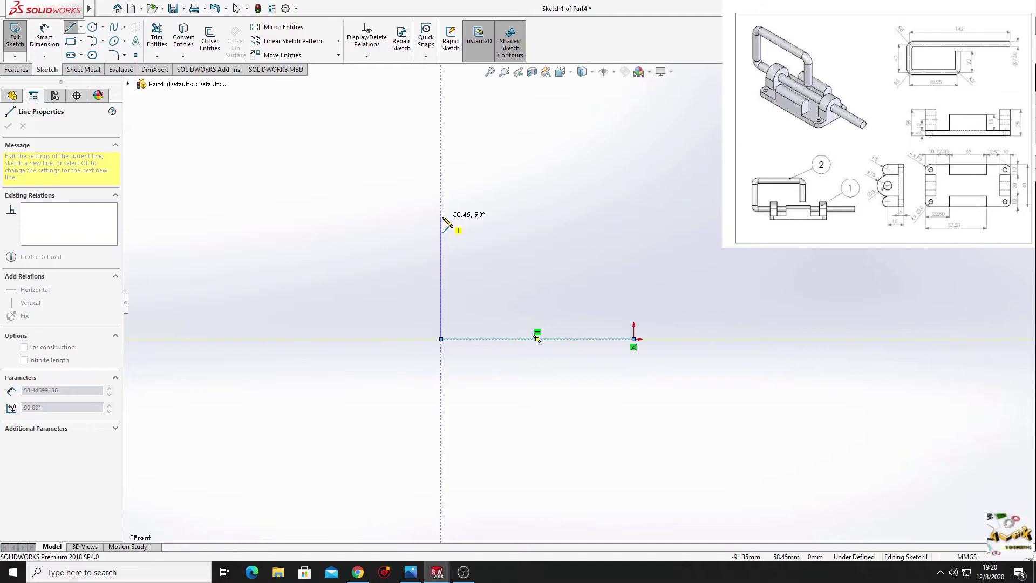
click(442, 217)
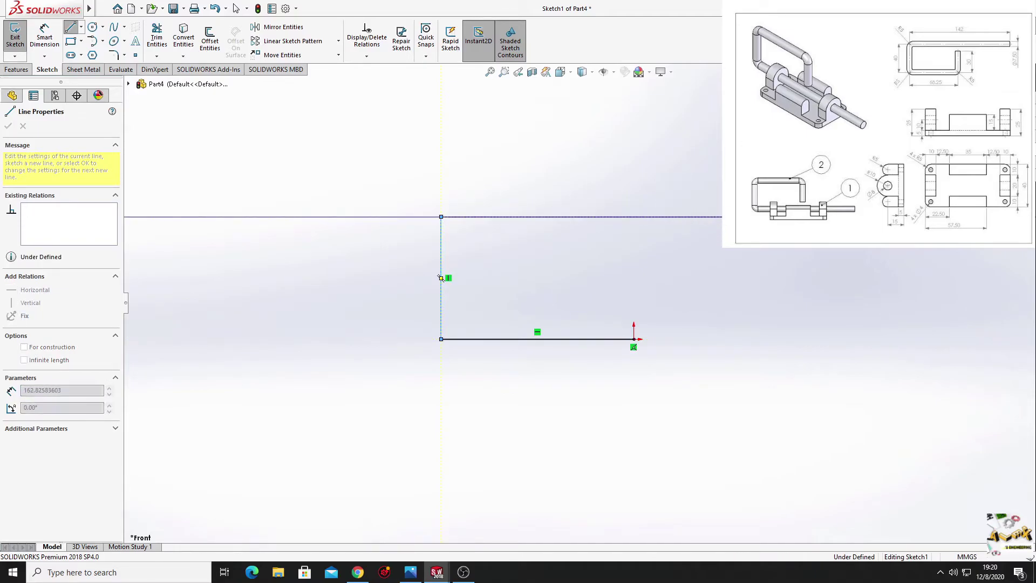
click(782, 217)
key(Escape)
- Add a short separate upright rising from the origin, then stop drawing lines
click(70, 27)
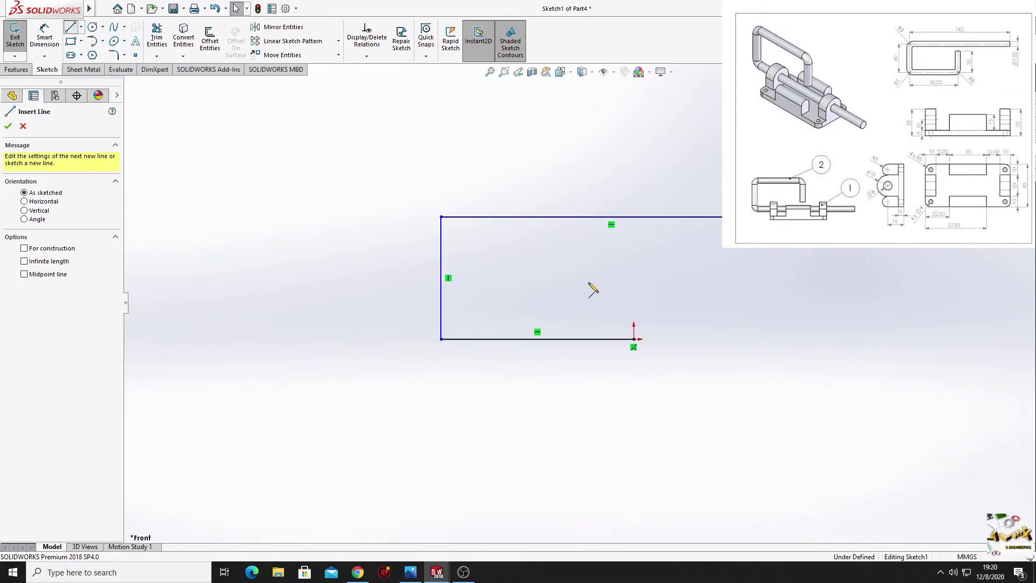
click(634, 339)
click(634, 268)
right_click(690, 272)
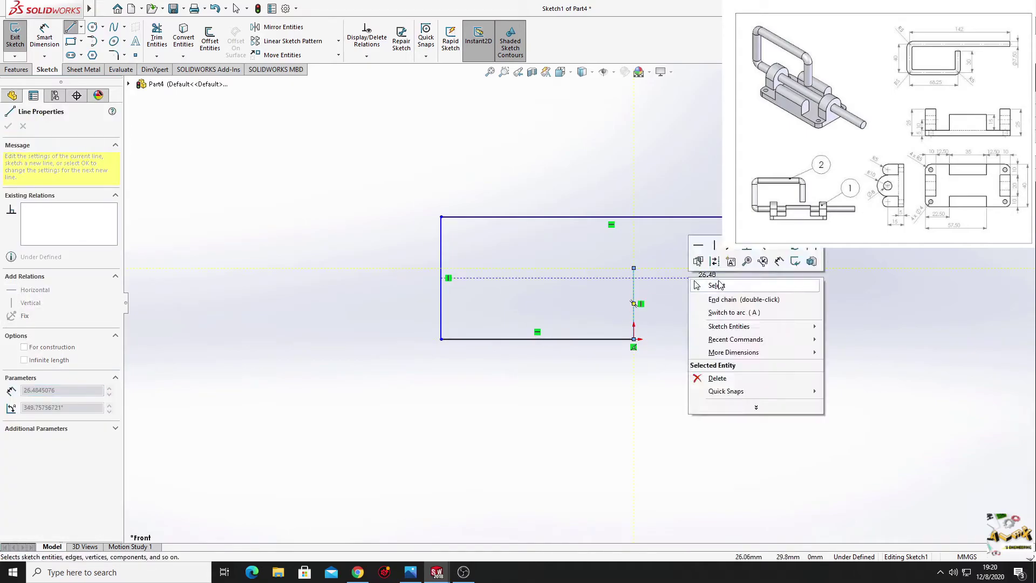
click(709, 282)
click(45, 38)
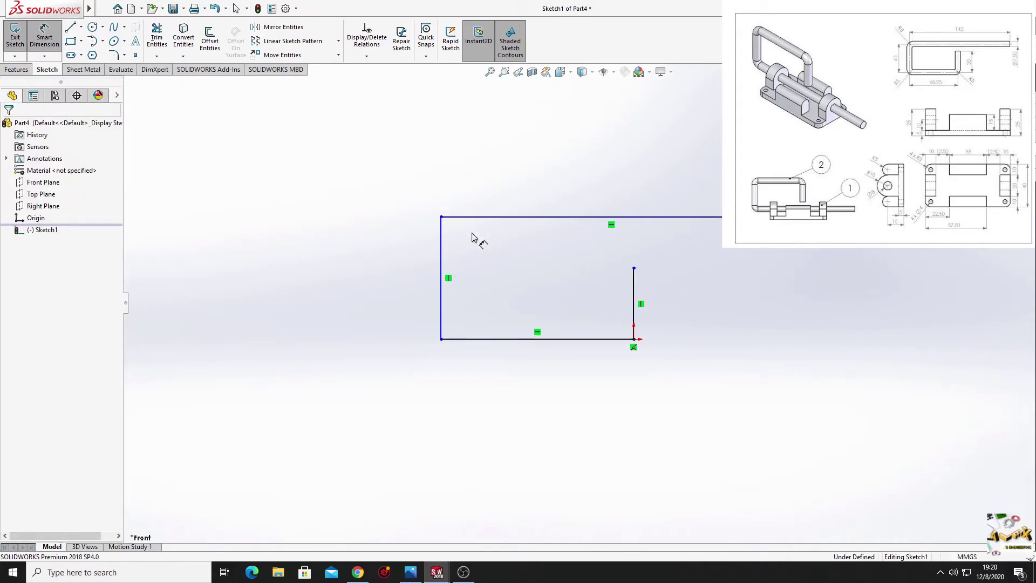
- Dimension the right upright 30 mm, bottom line 68.25 mm and overall height 40 mm
click(635, 318)
click(736, 318)
text(30)
key(Return)
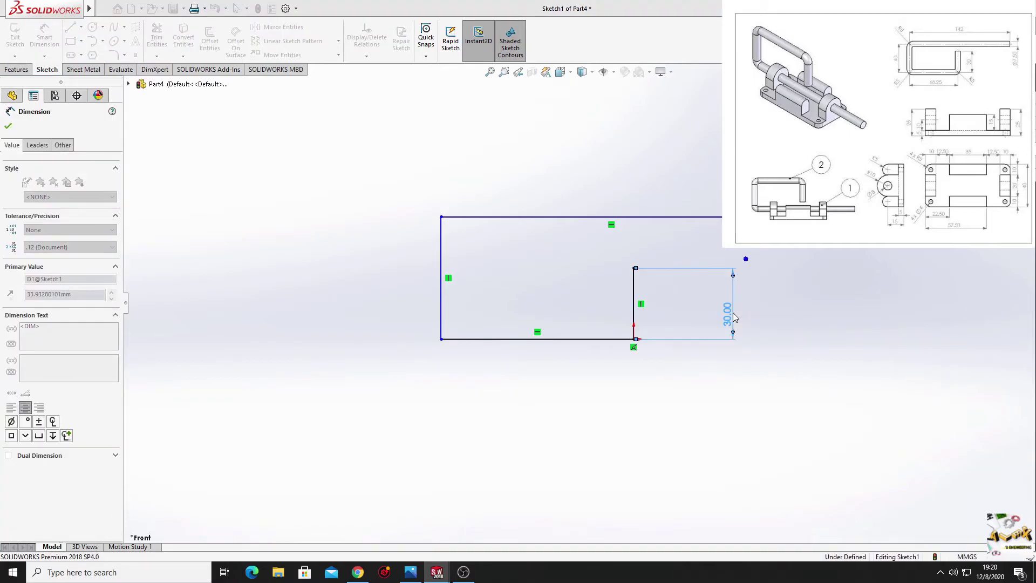
click(549, 340)
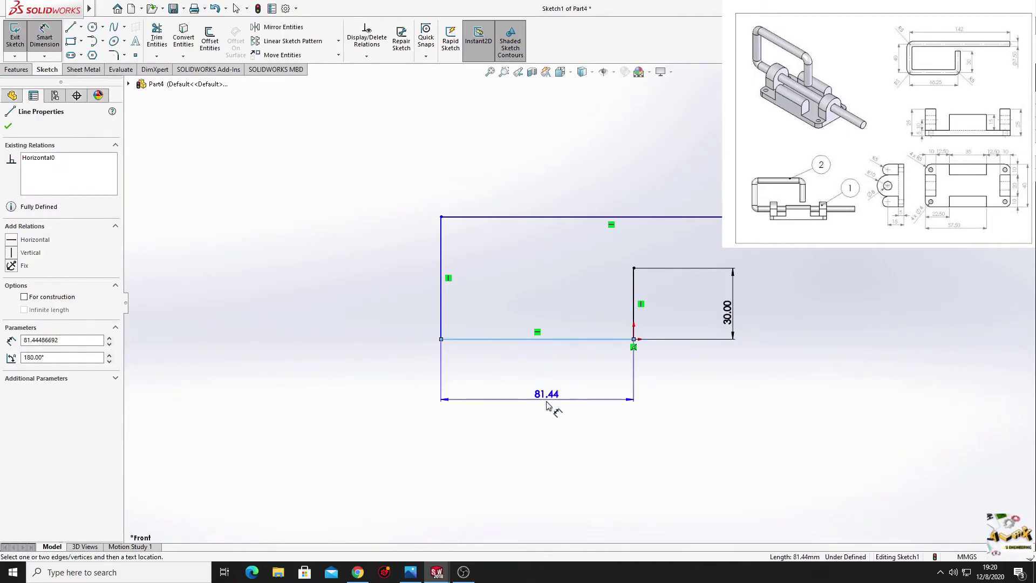
click(545, 407)
text(68.25)
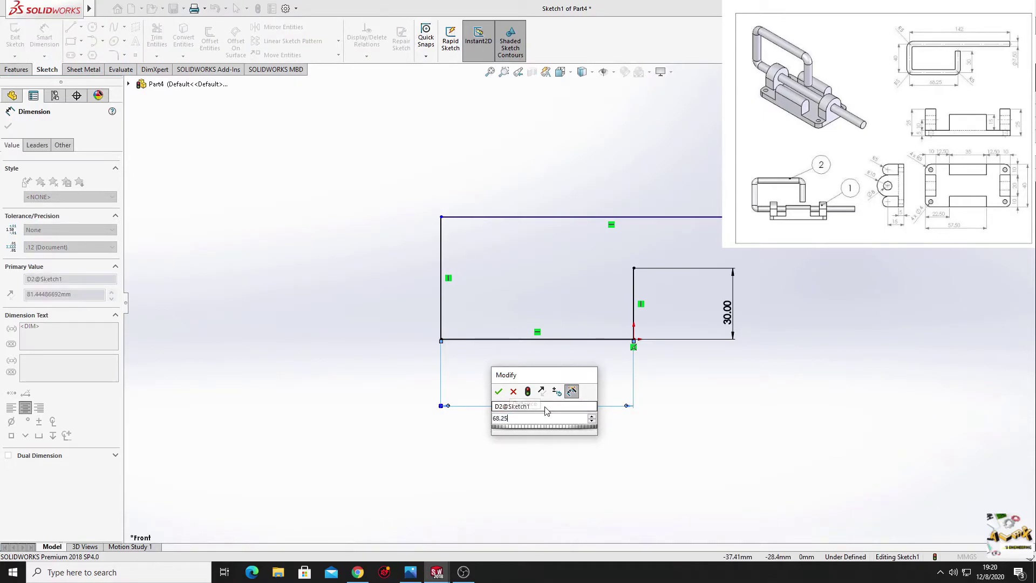
key(Return)
key(Return)
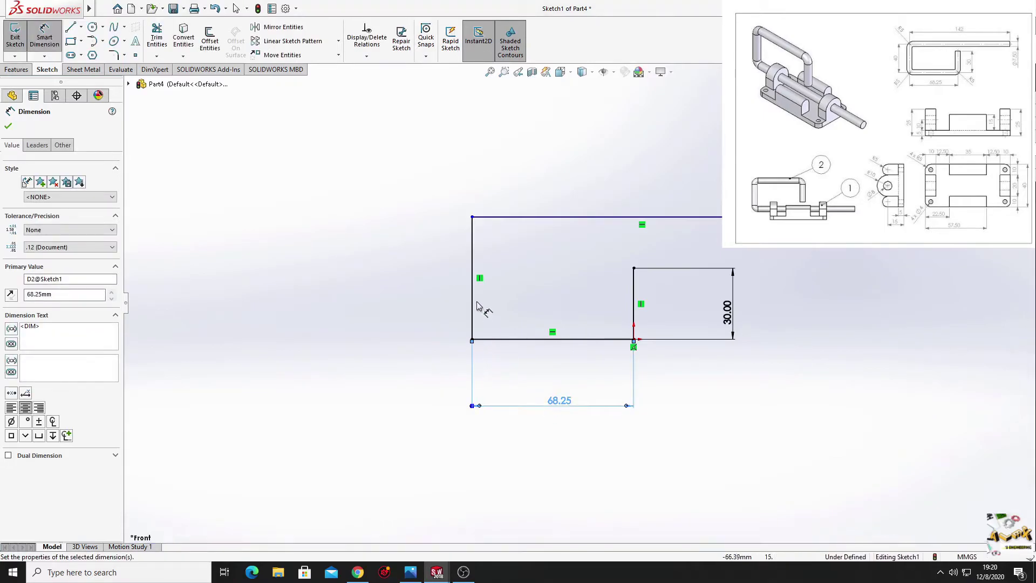
click(394, 277)
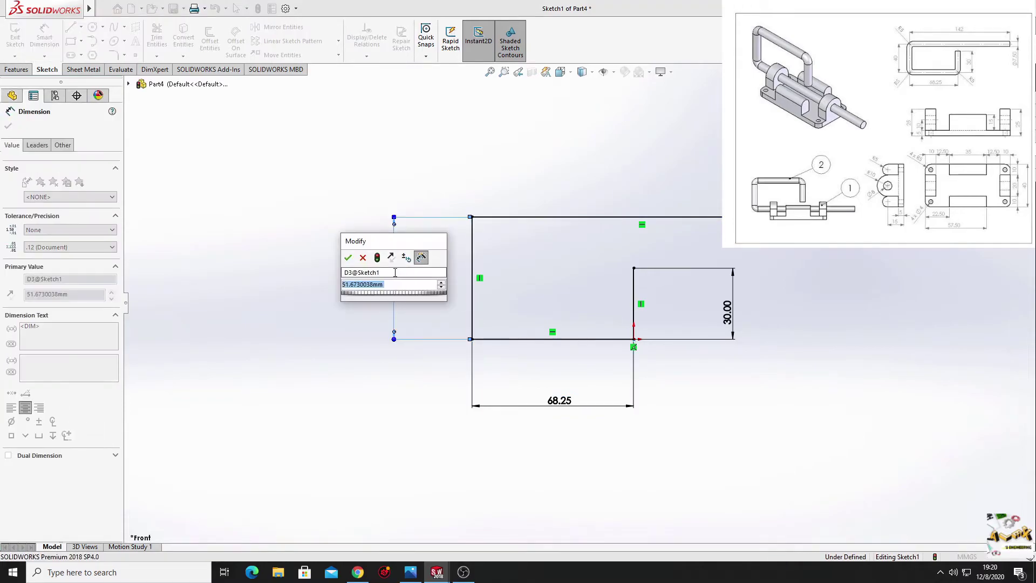
text(40)
key(Return)
key(Return)
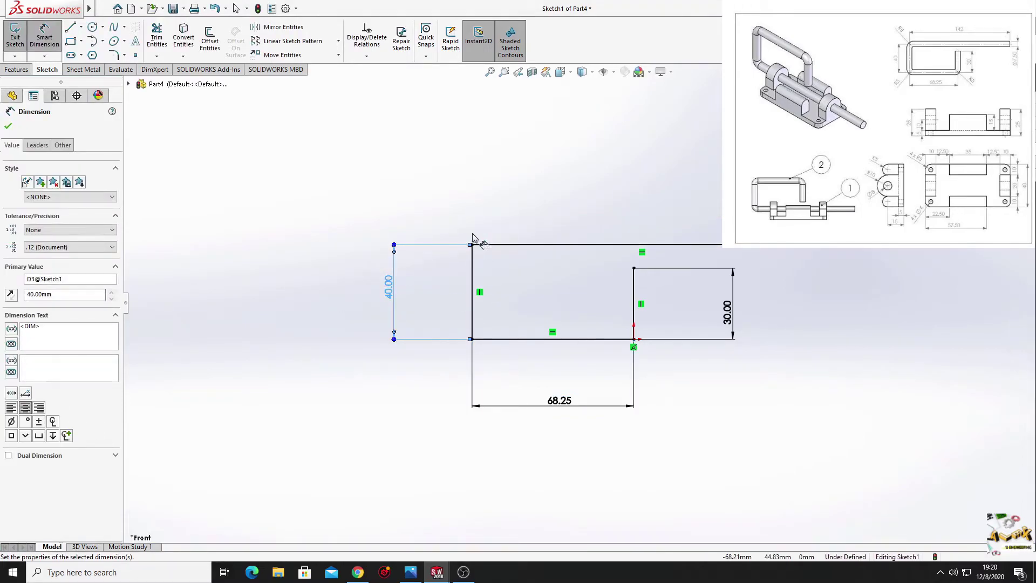
- Dimension the top line 142 mm to fully define the outline
click(549, 244)
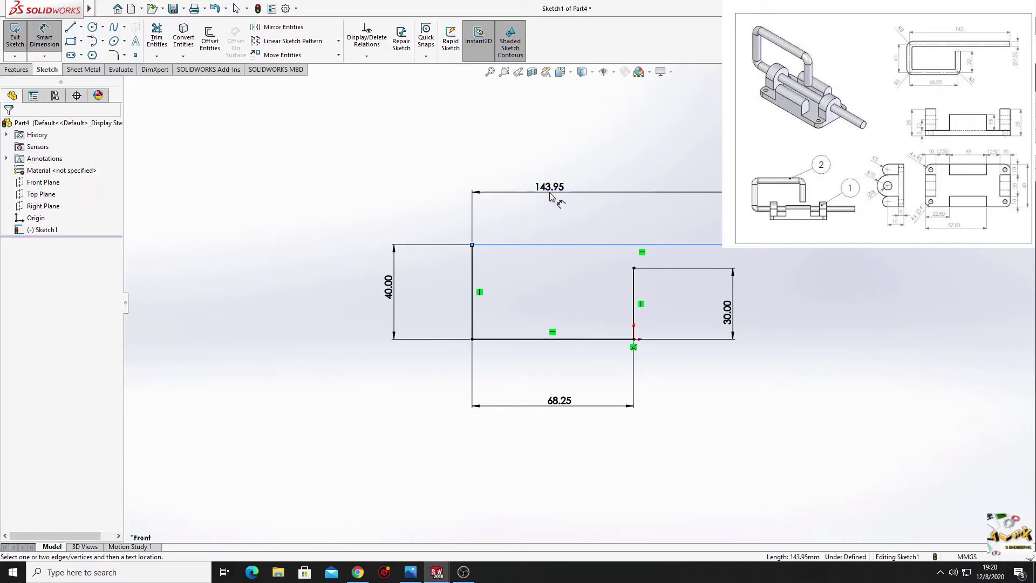
click(551, 194)
text(142)
key(Return)
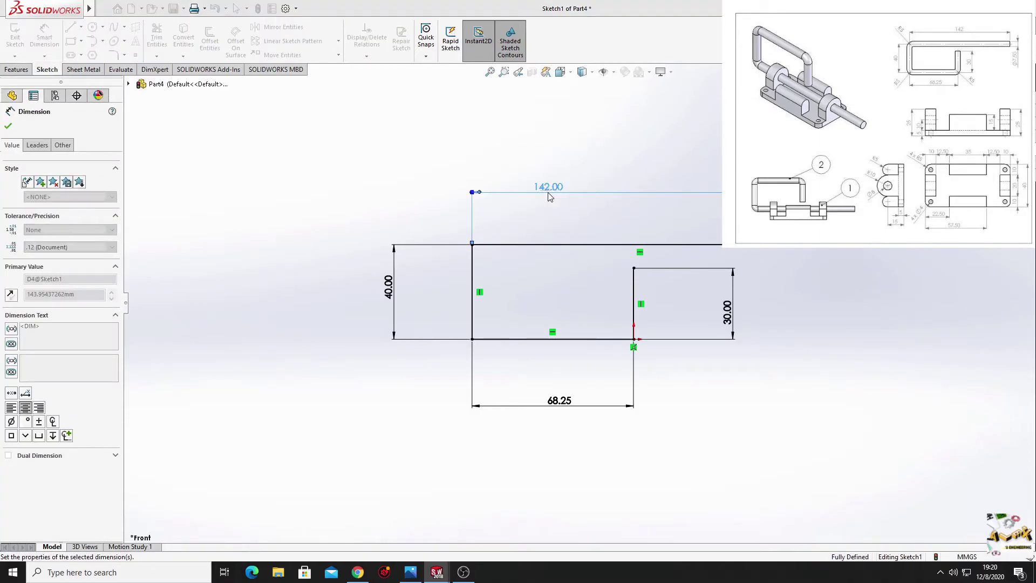
right_click(323, 184)
click(349, 208)
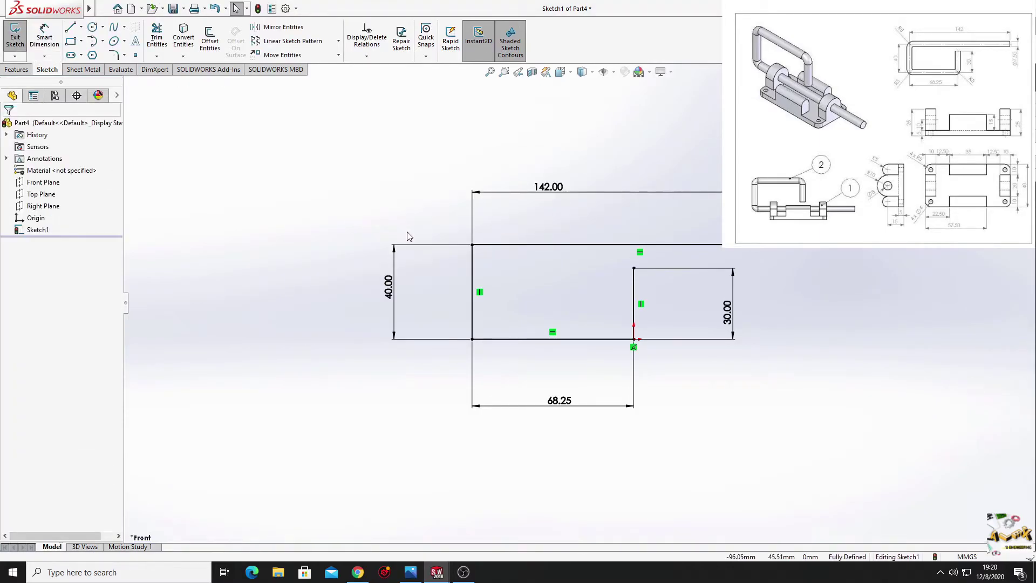
mouse_move(408, 236)
ctrl+middle_down()
mouse_move(282, 219)
mouse_move(313, 233)
ctrl+middle_up()
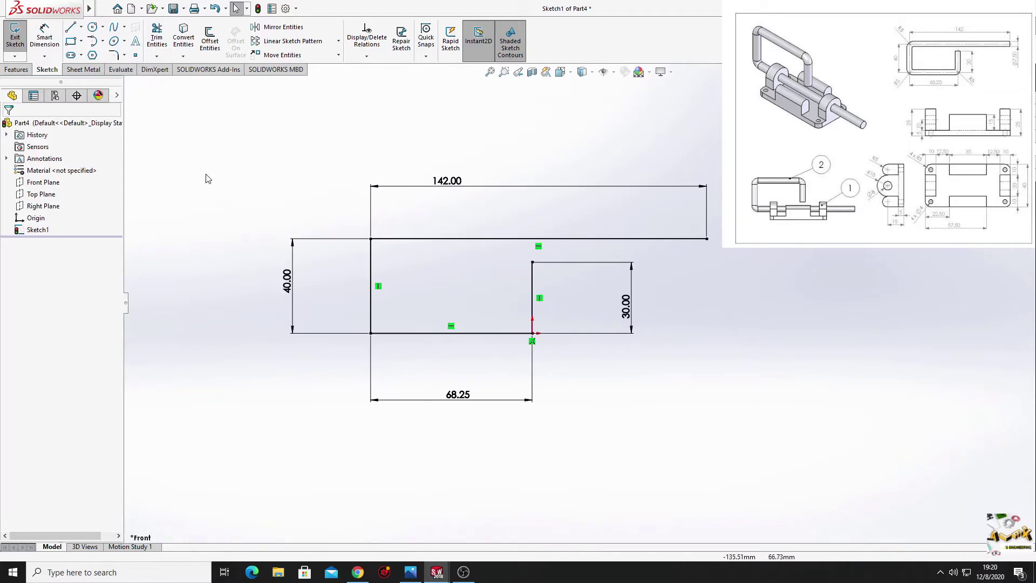
- Round the bottom-right, bottom-left and top-left corners with 5 mm sketch fillets
click(114, 55)
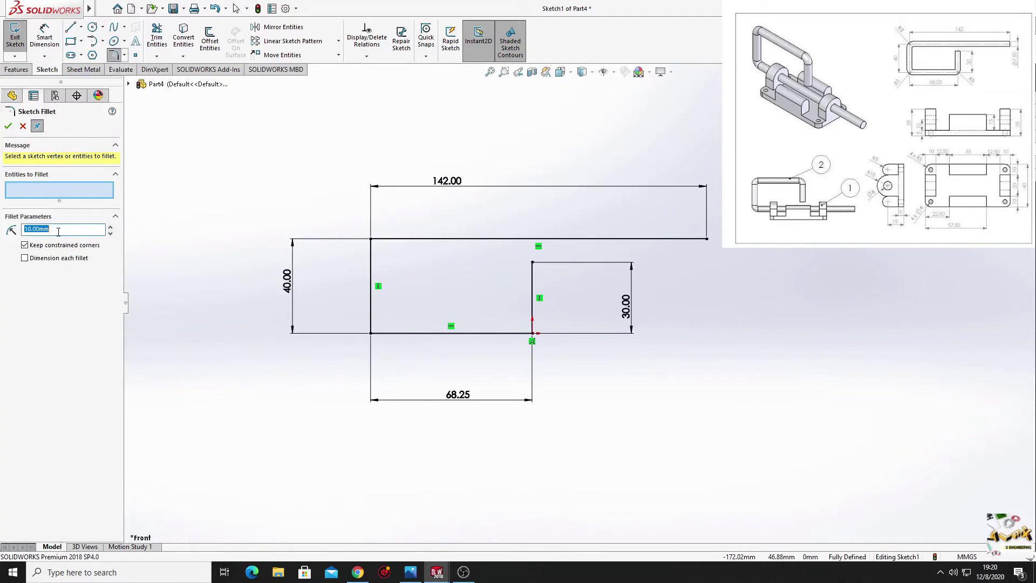
text(5)
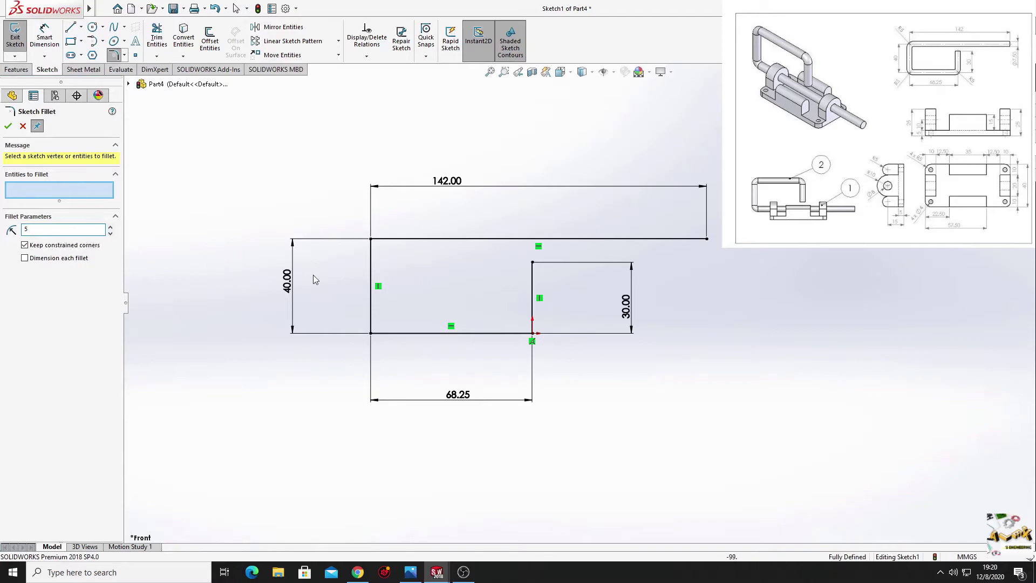
click(532, 333)
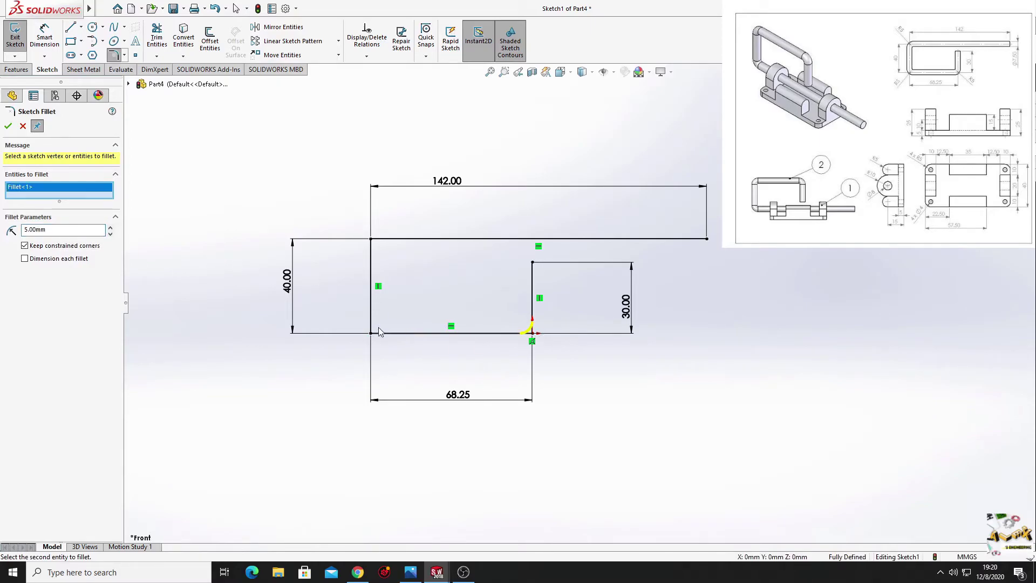
click(370, 333)
click(370, 238)
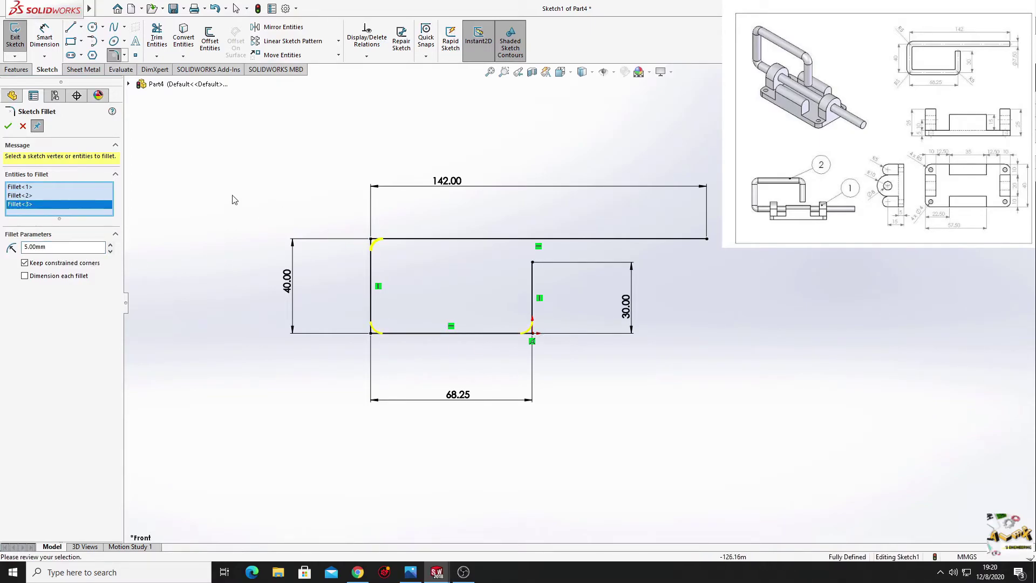
click(8, 126)
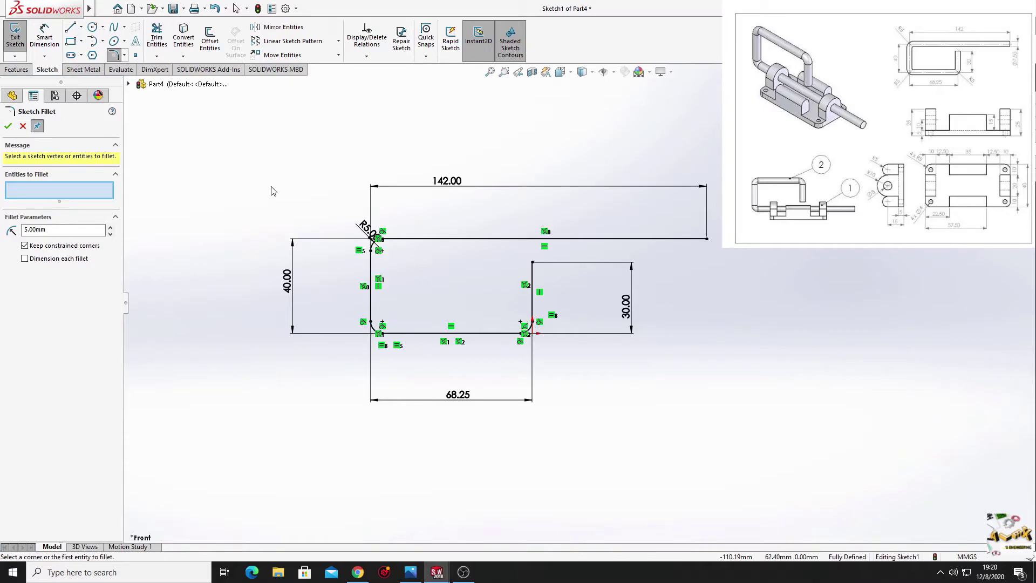
key(z)
click(8, 126)
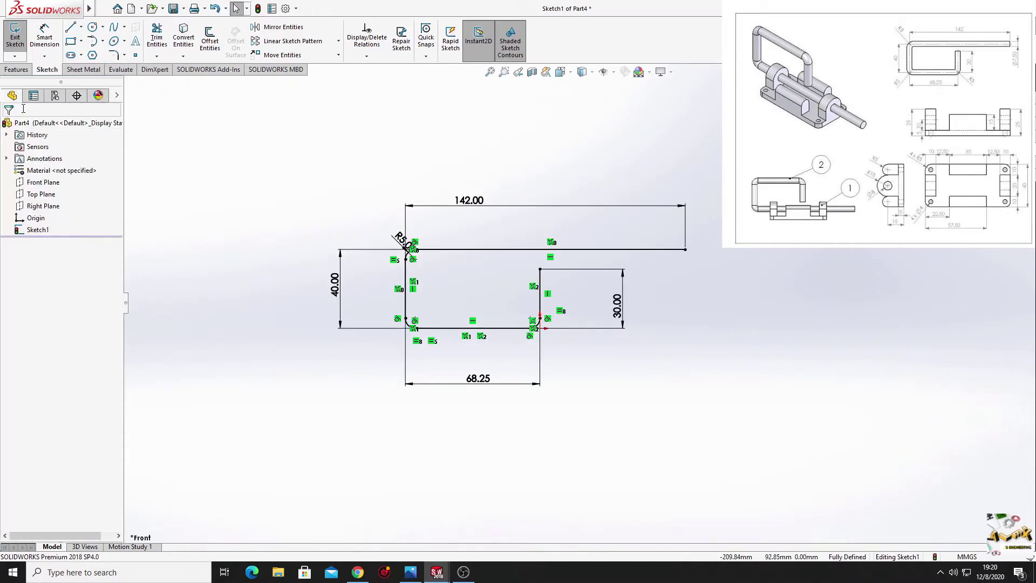
- Sweep a 7.5 mm circular profile along Sketch1 to create the rod Sweep1
click(19, 73)
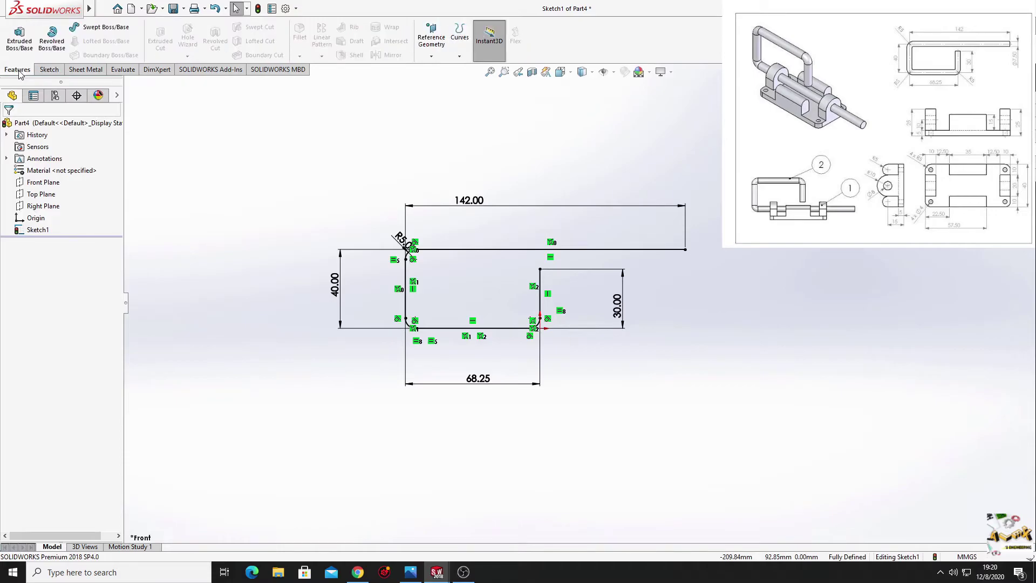
click(111, 28)
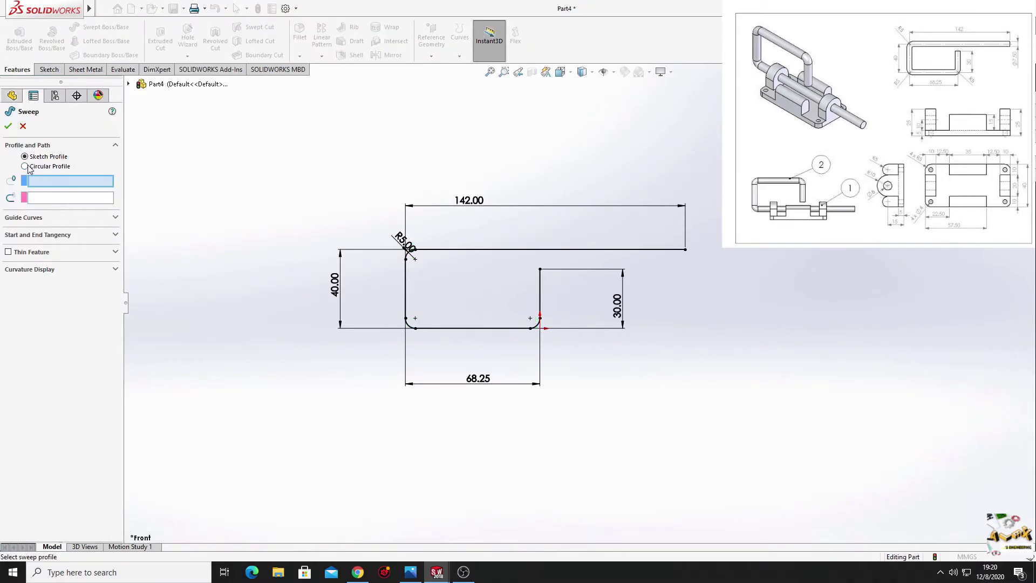
click(25, 167)
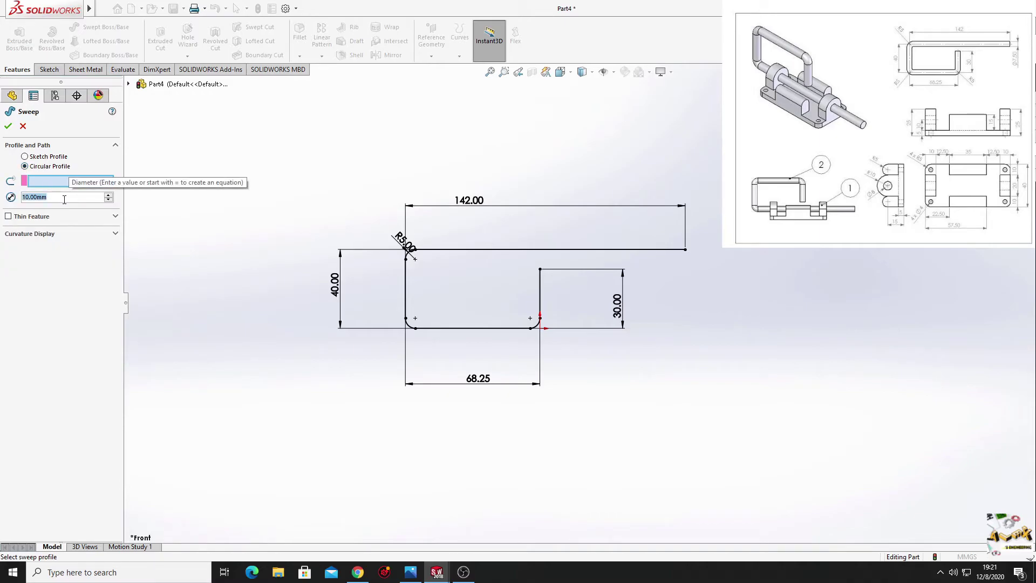
text(7.5)
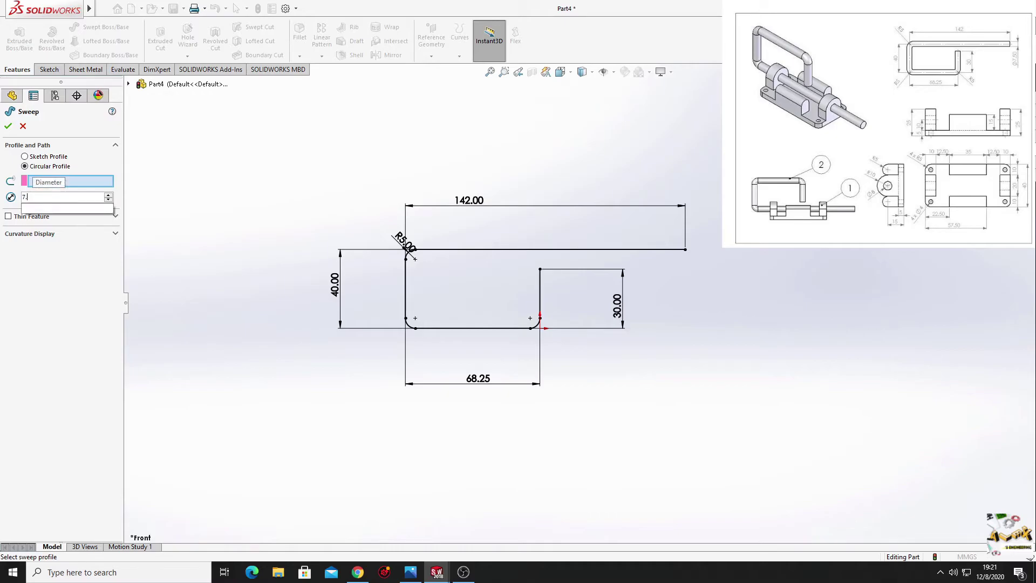
key(Return)
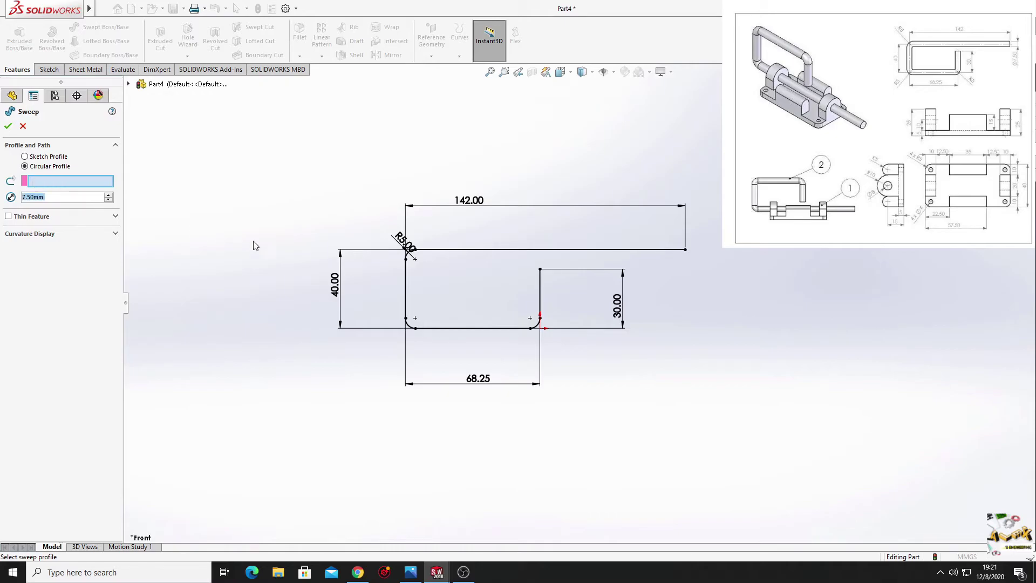
middle_drag(253, 241, 240, 293)
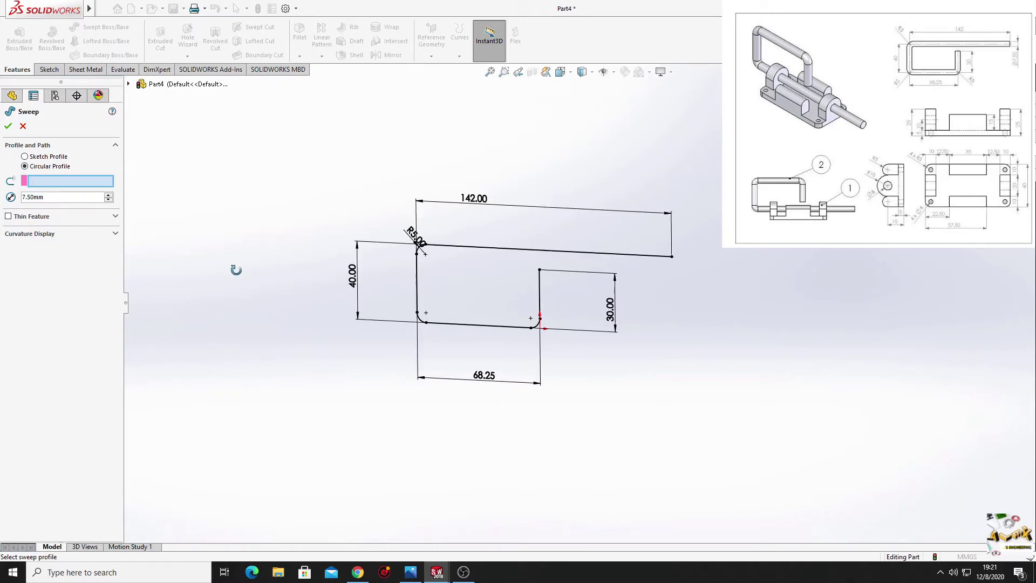
click(541, 295)
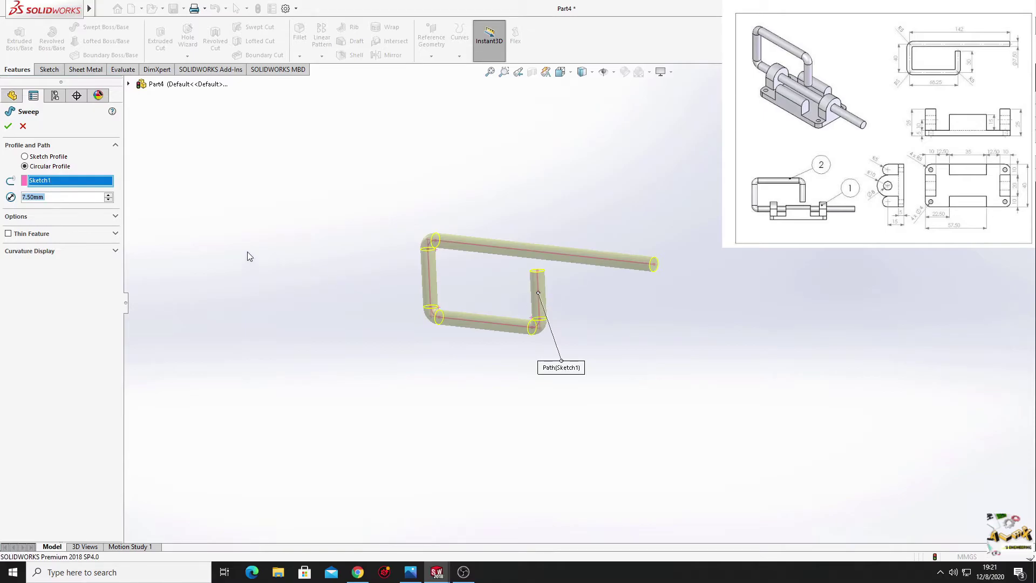
click(7, 128)
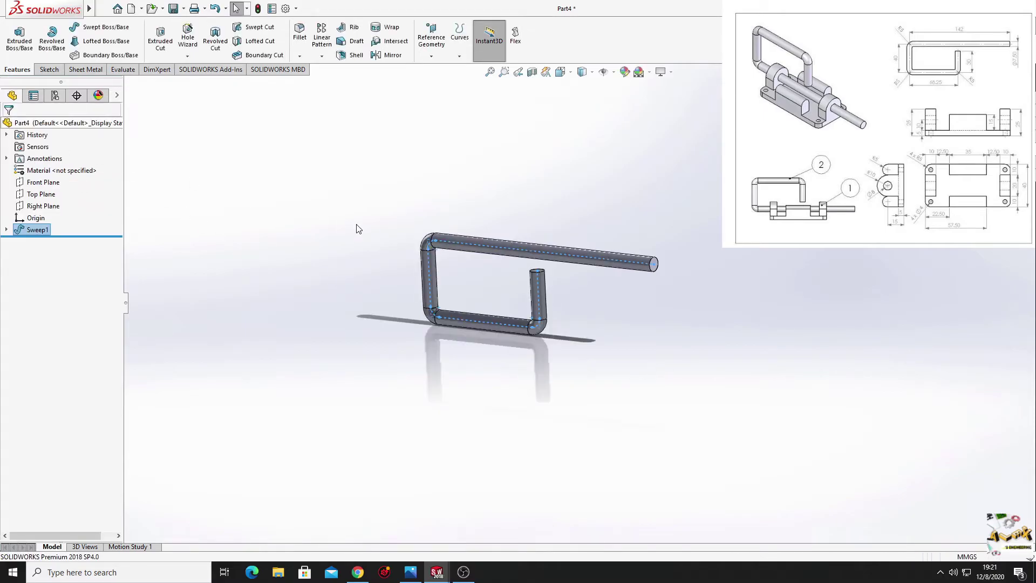
middle_drag(398, 289, 478, 271)
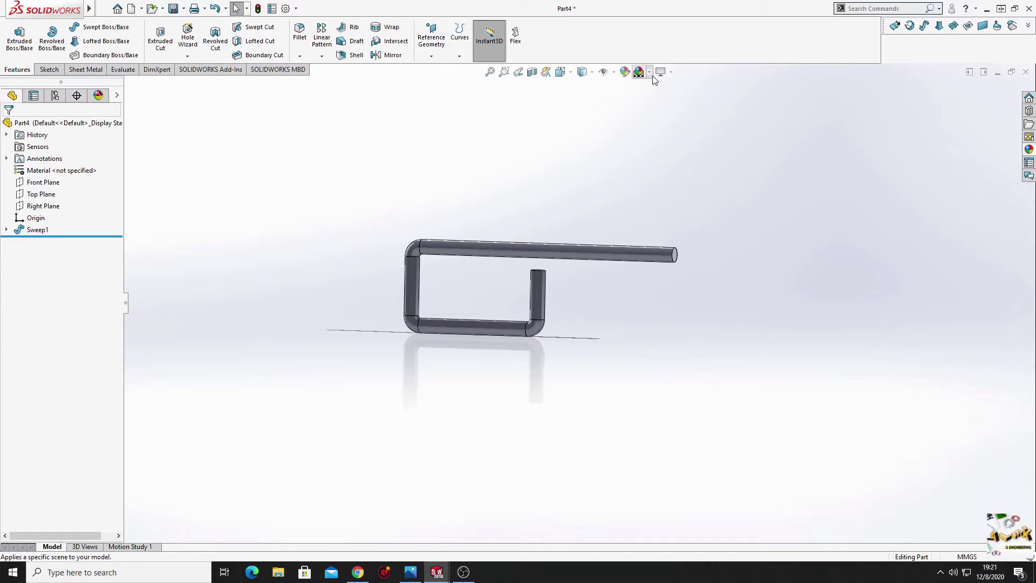
- Switch the scene to Plain White and orbit the rod to a tilted view
click(649, 72)
click(658, 97)
mouse_move(657, 360)
middle_down()
mouse_move(495, 347)
mouse_move(383, 417)
mouse_move(430, 278)
mouse_move(613, 258)
mouse_move(687, 368)
mouse_move(585, 324)
mouse_move(552, 262)
mouse_move(534, 368)
mouse_move(576, 367)
mouse_move(523, 347)
middle_up()
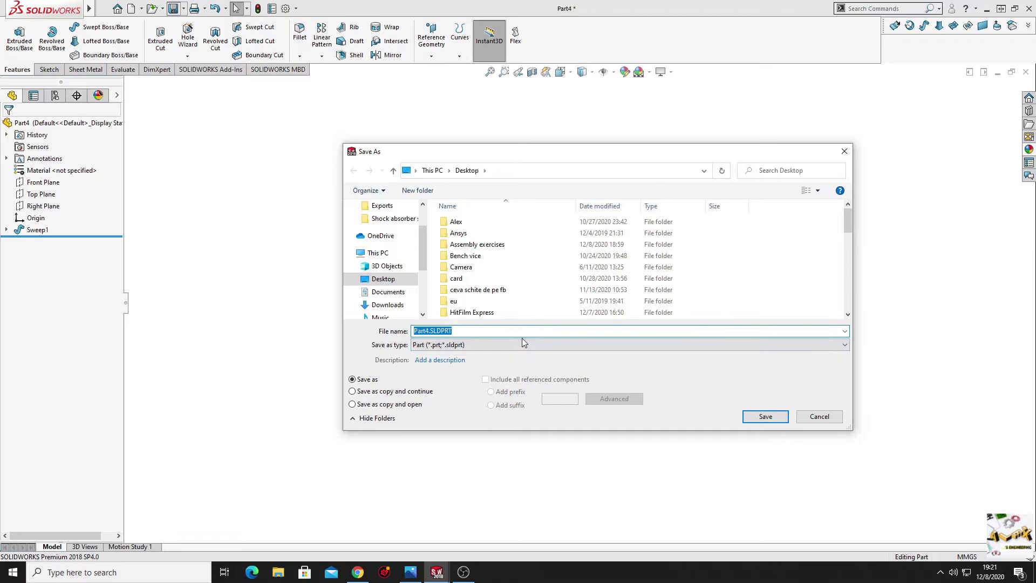
- Save the rod part as Part 2 and switch to Base1.SLDPRT
text(Part 2)
key(Return)
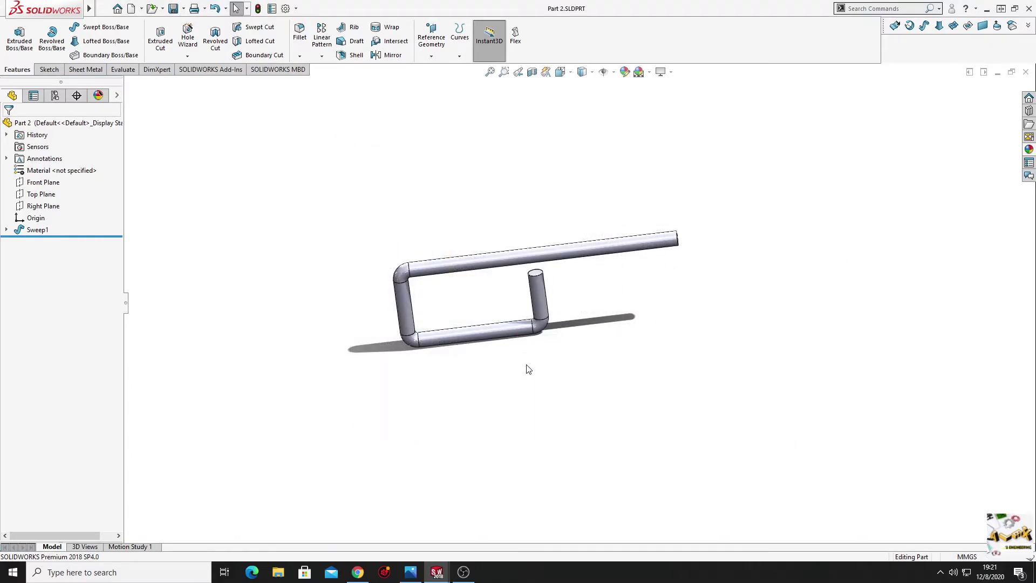
mouse_move(545, 352)
middle_down()
mouse_move(465, 391)
mouse_move(361, 375)
mouse_move(449, 384)
middle_up()
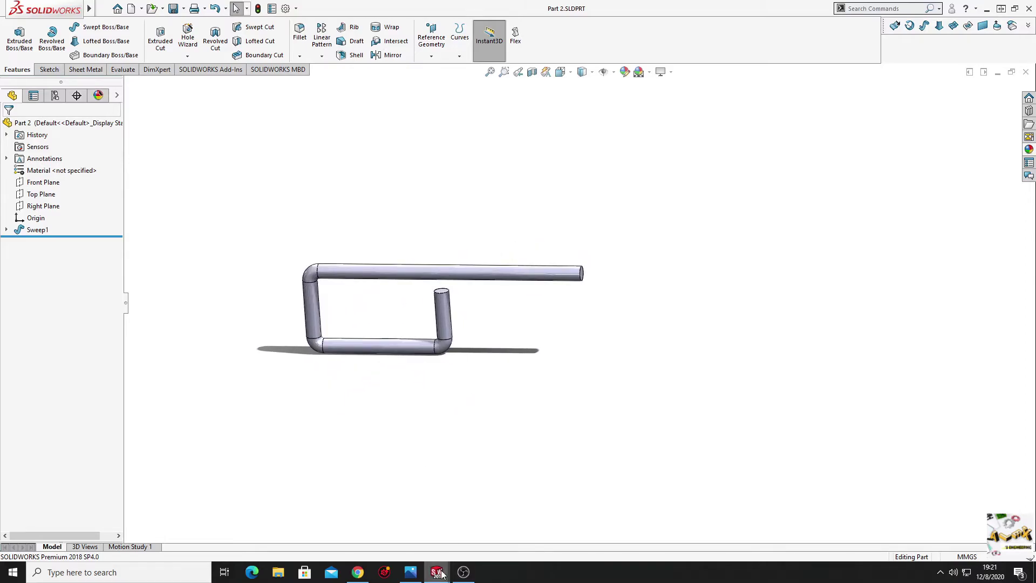
key(ctrl+Tab)
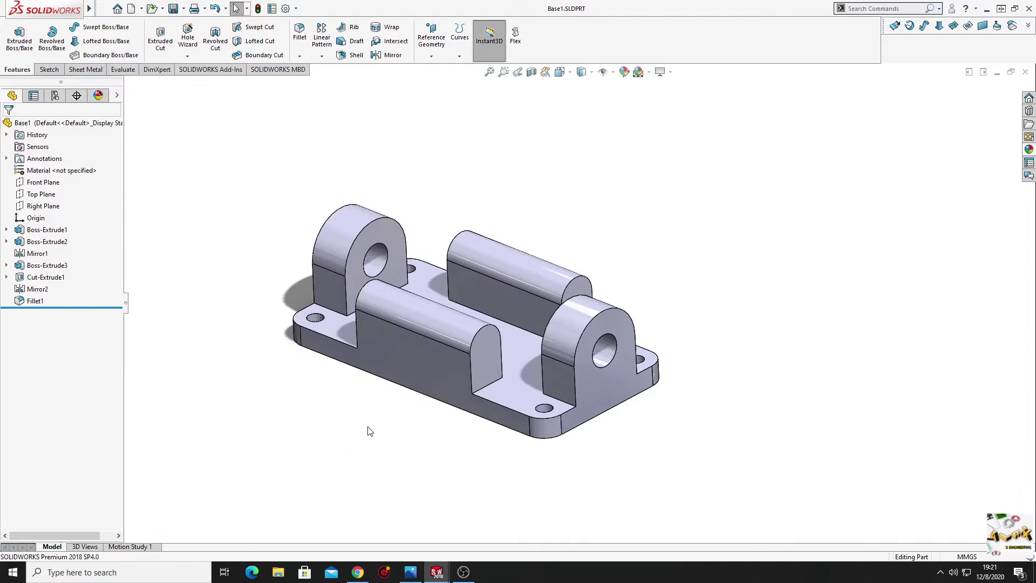
mouse_move(371, 430)
ctrl+middle_down()
mouse_move(398, 426)
mouse_move(402, 435)
ctrl+middle_up()
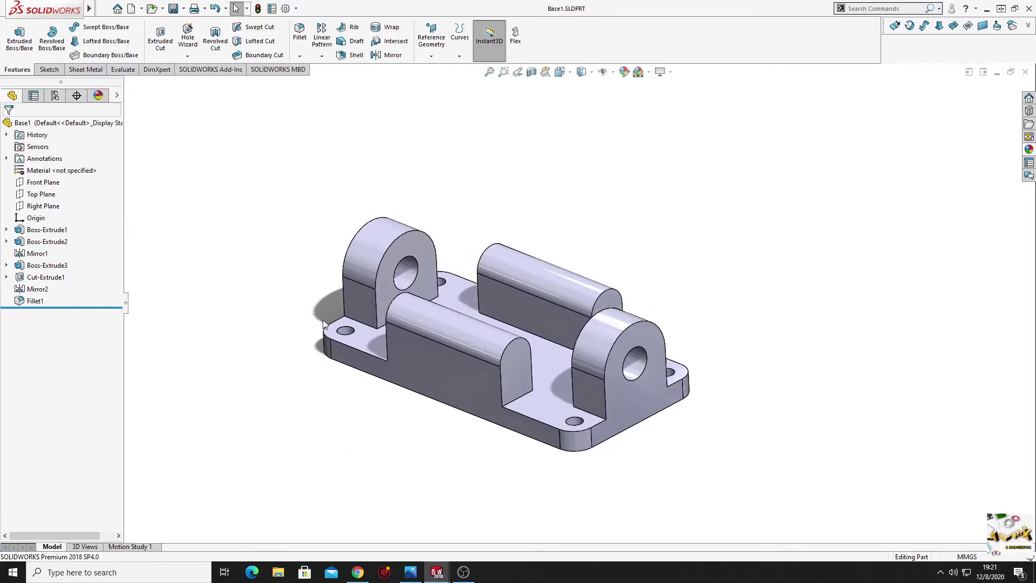
mouse_move(44, 9)
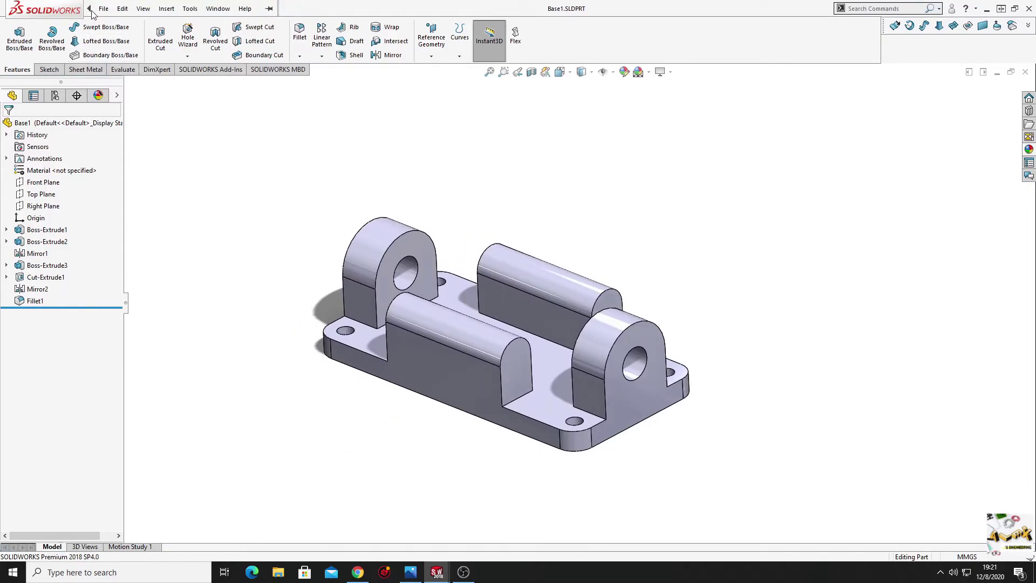
- Make a new assembly from Base1 at the origin with a plain white scene
click(103, 9)
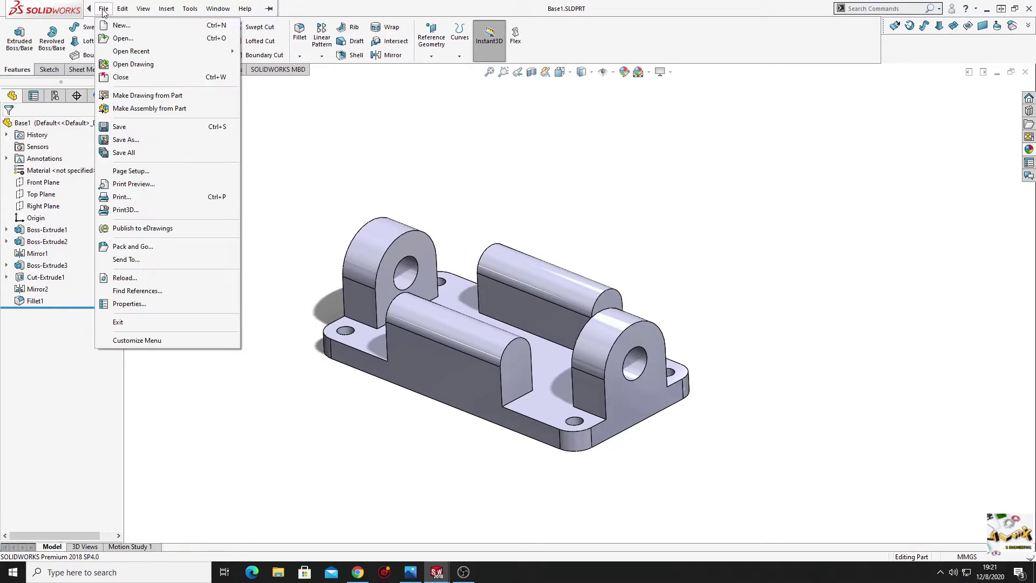
click(135, 109)
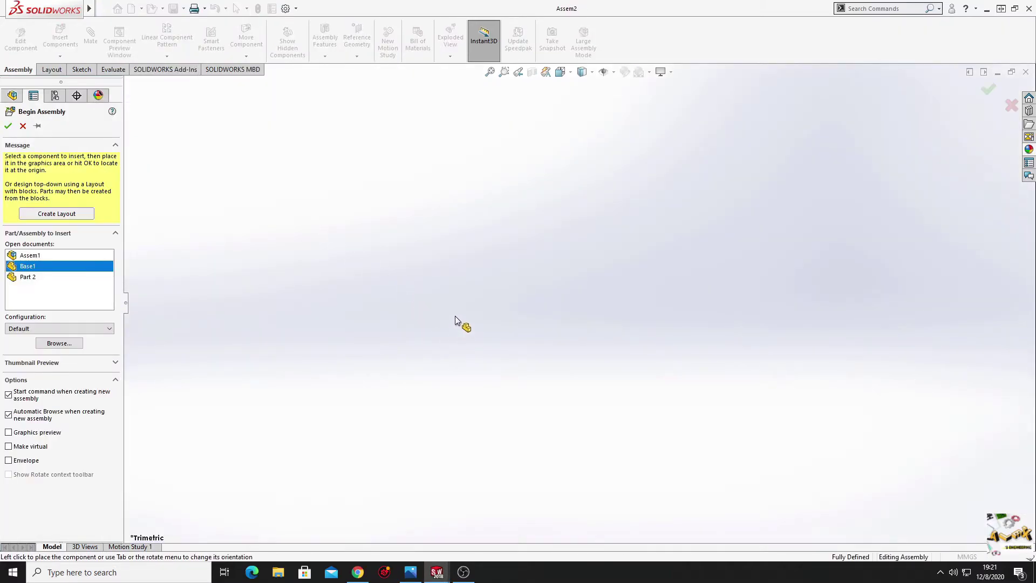
click(469, 349)
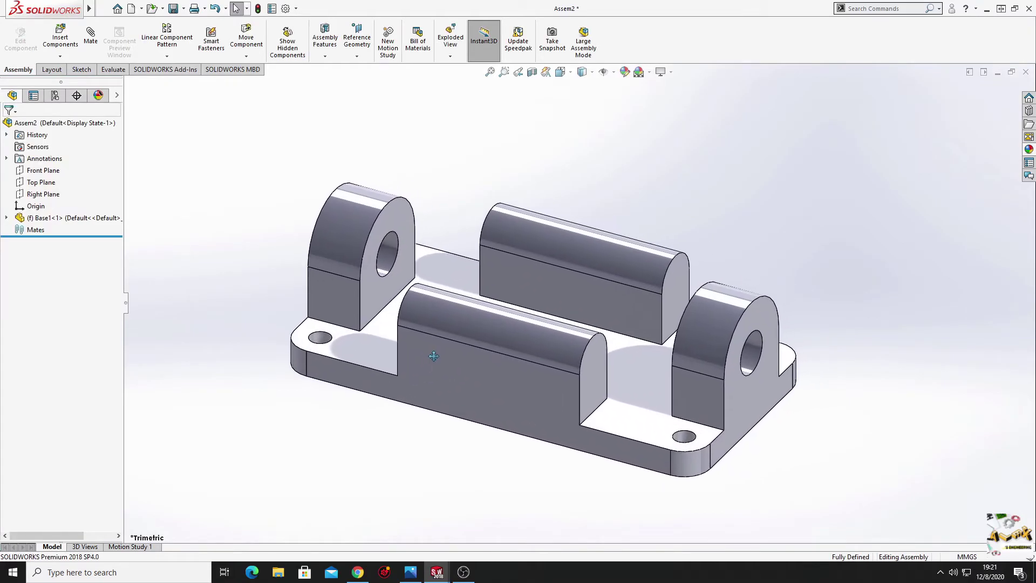
click(649, 72)
click(655, 101)
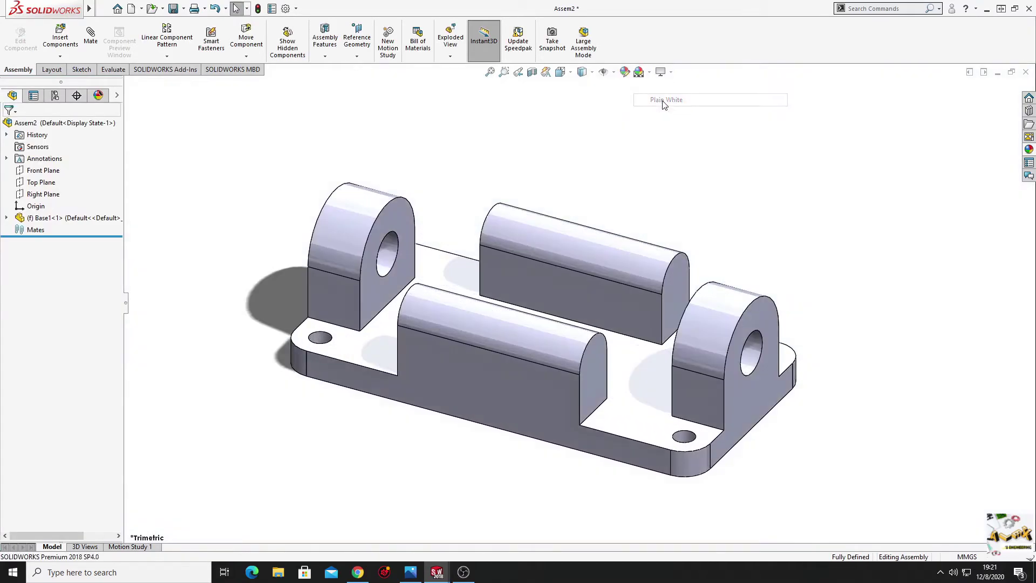
scroll(432, 227, up, 1)
scroll(270, 216, up, 1)
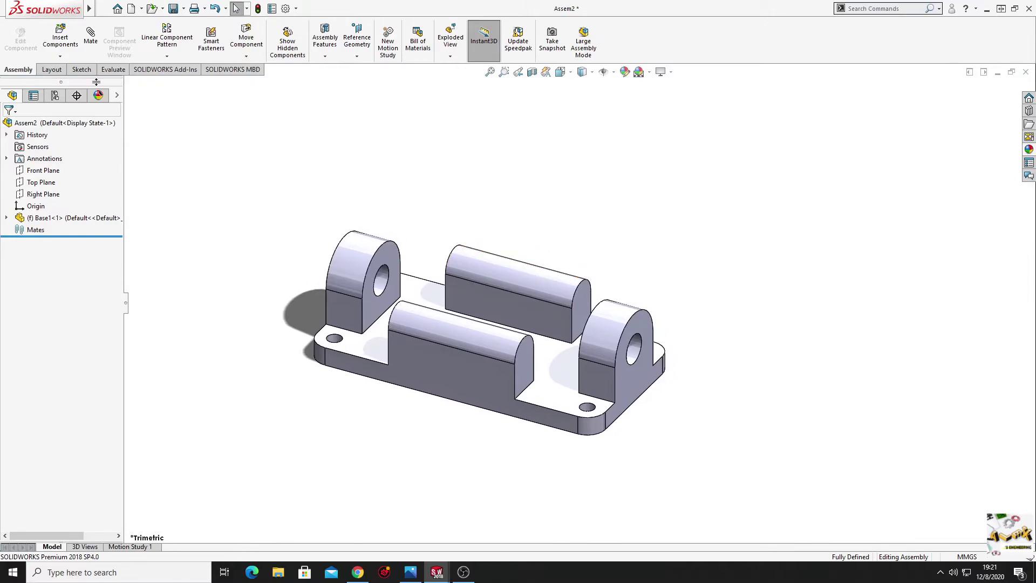
- Insert the round-bar handle Part 2 into the assembly
click(60, 38)
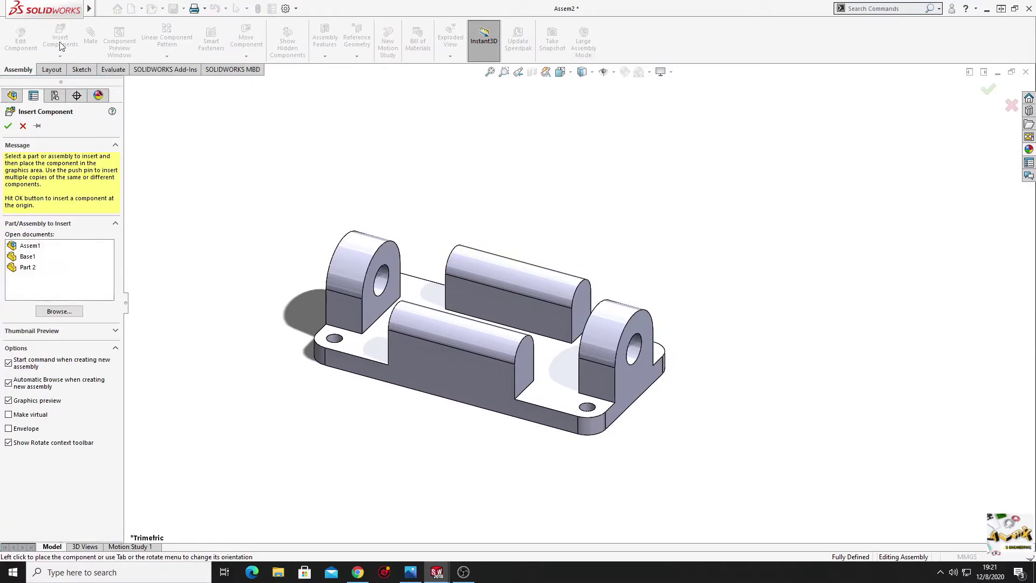
click(30, 269)
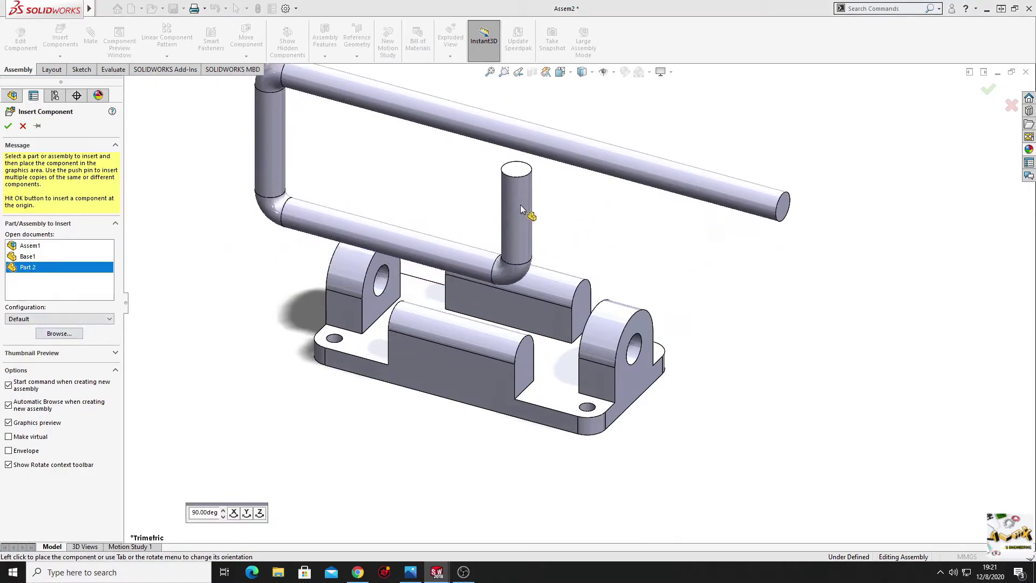
click(554, 190)
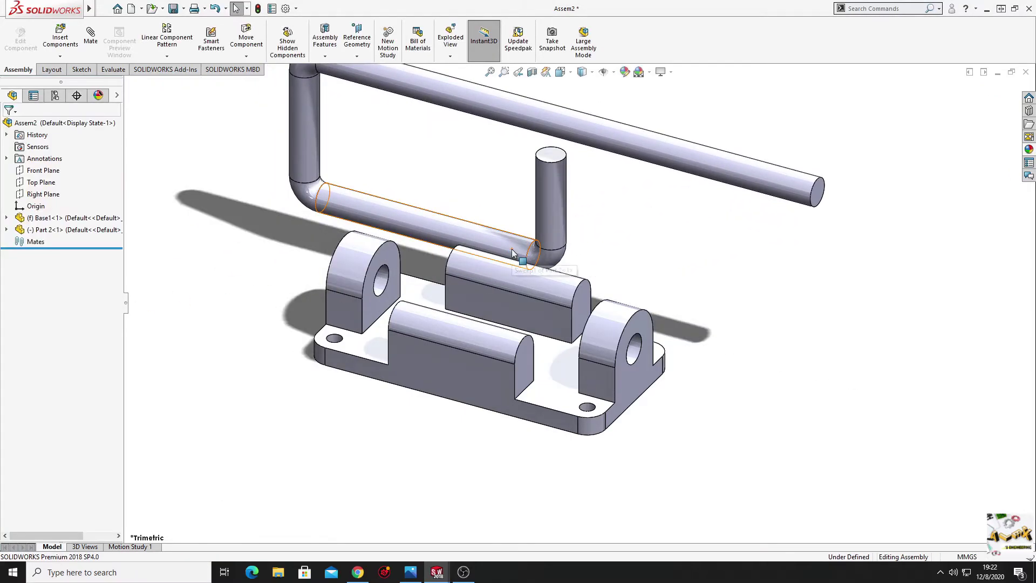
key(f)
scroll(587, 321, down, 2)
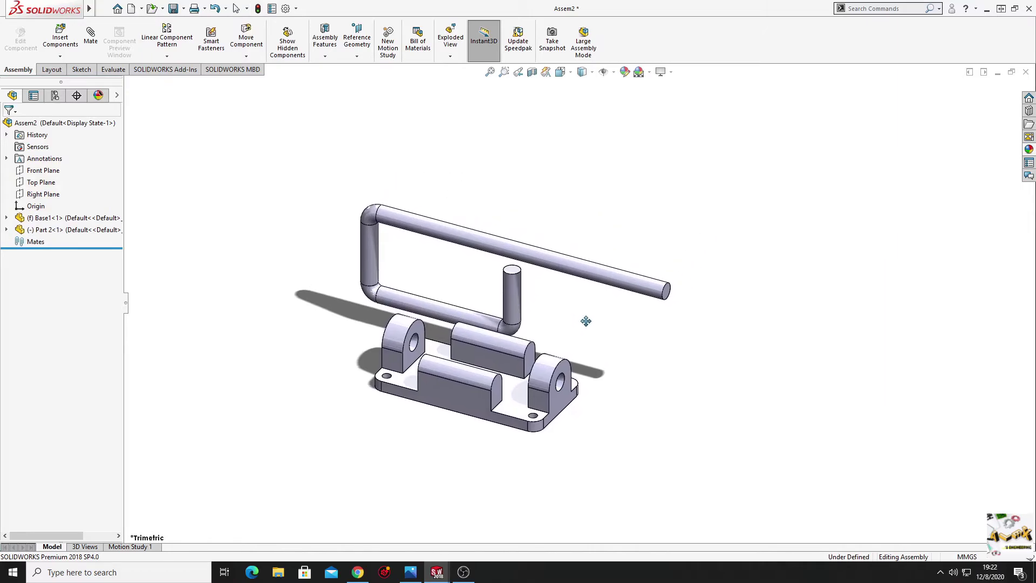
scroll(587, 324, down, 1)
scroll(587, 324, down, 1)
- Mate the handle's rod concentric with the hinge bore, then select the bore face and rod end
click(596, 248)
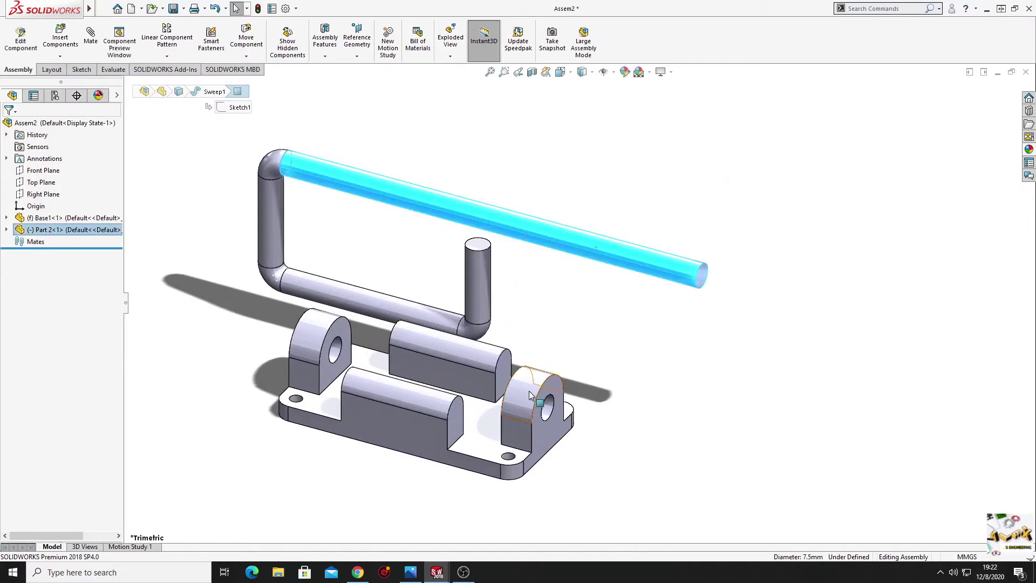
ctrl+click(549, 411)
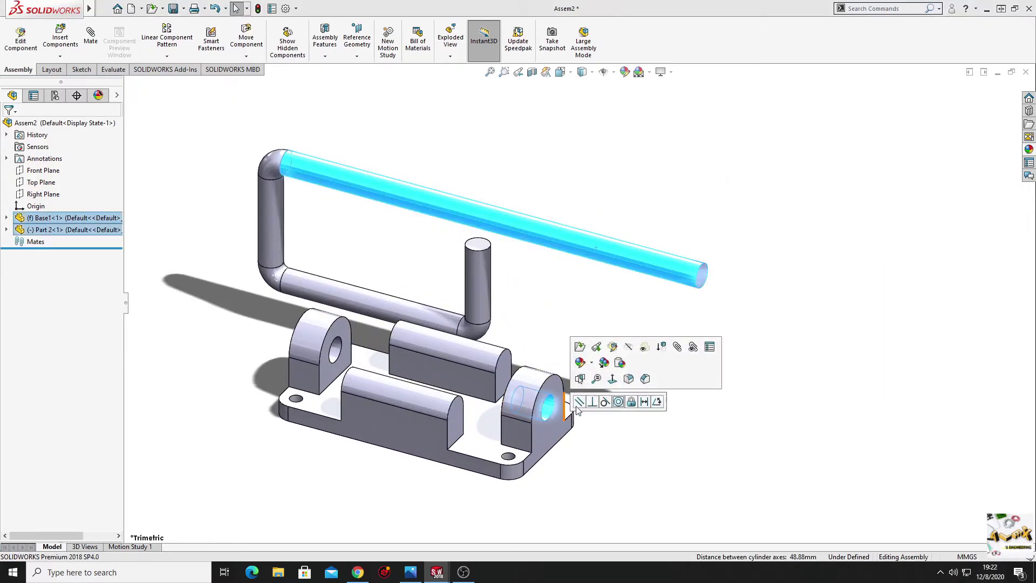
click(619, 402)
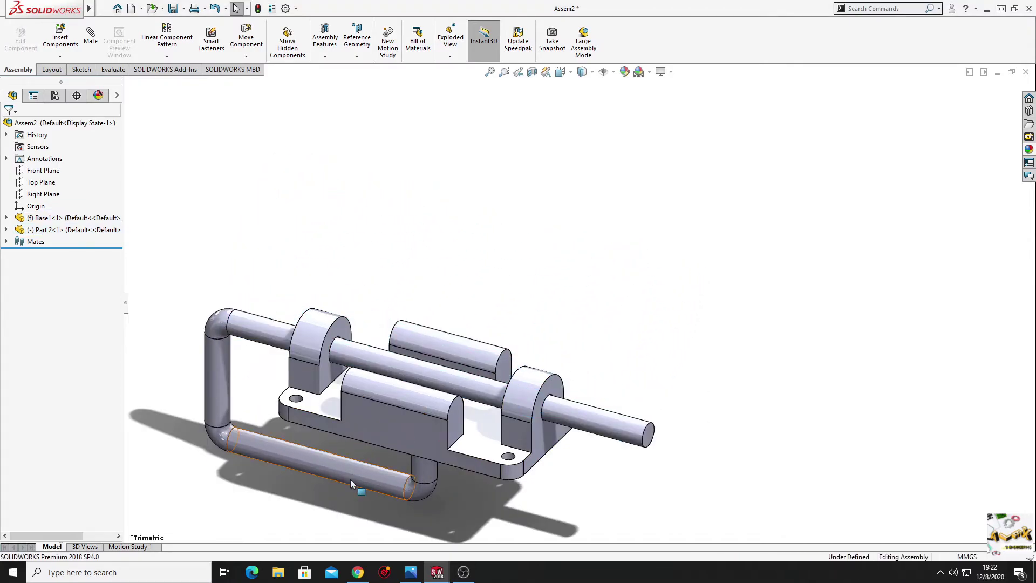
mouse_move(351, 479)
mouse_down()
mouse_move(279, 403)
mouse_move(409, 236)
mouse_up()
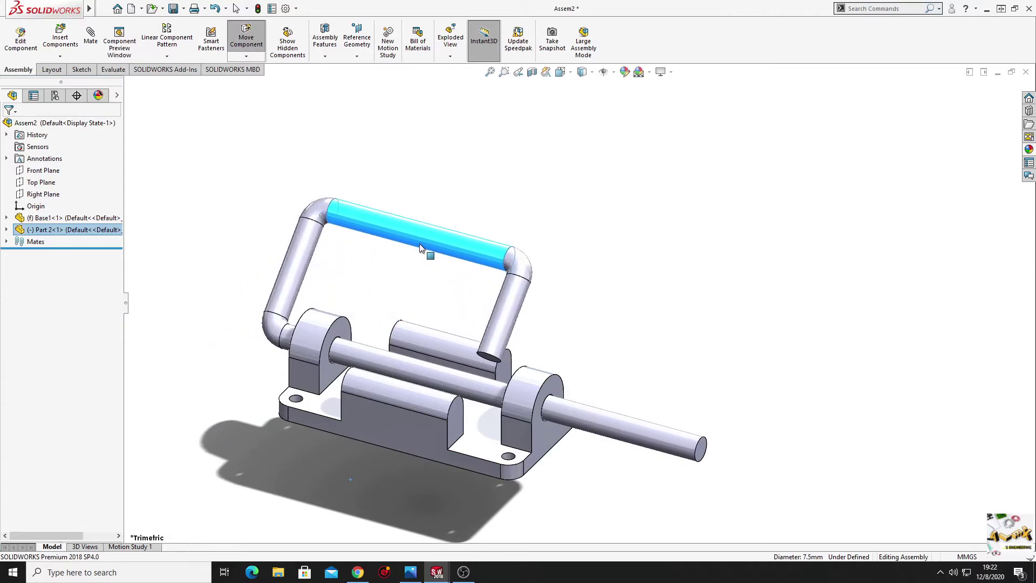
click(700, 324)
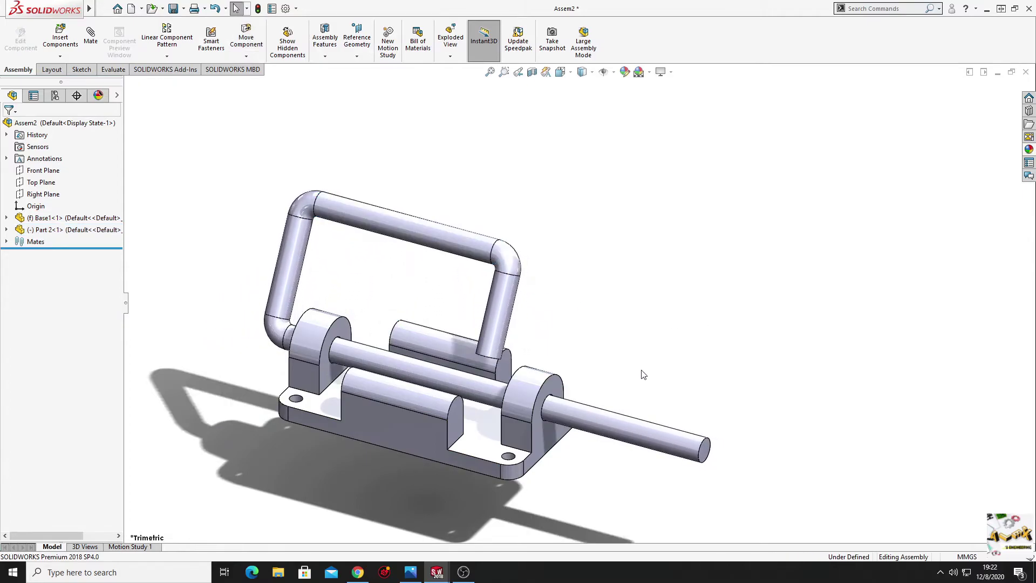
ctrl+middle_drag(596, 383, 608, 379)
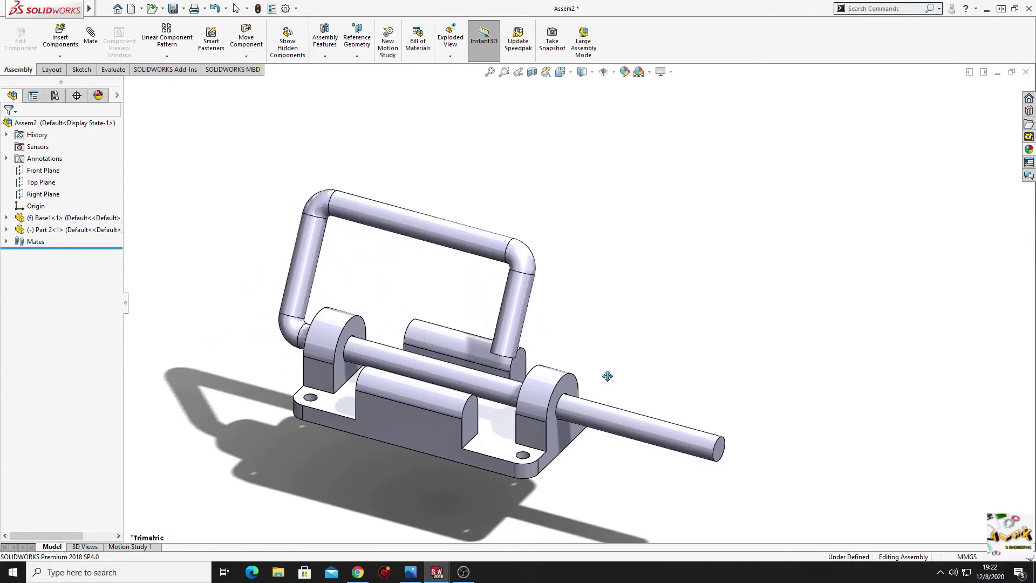
click(564, 432)
ctrl+click(716, 451)
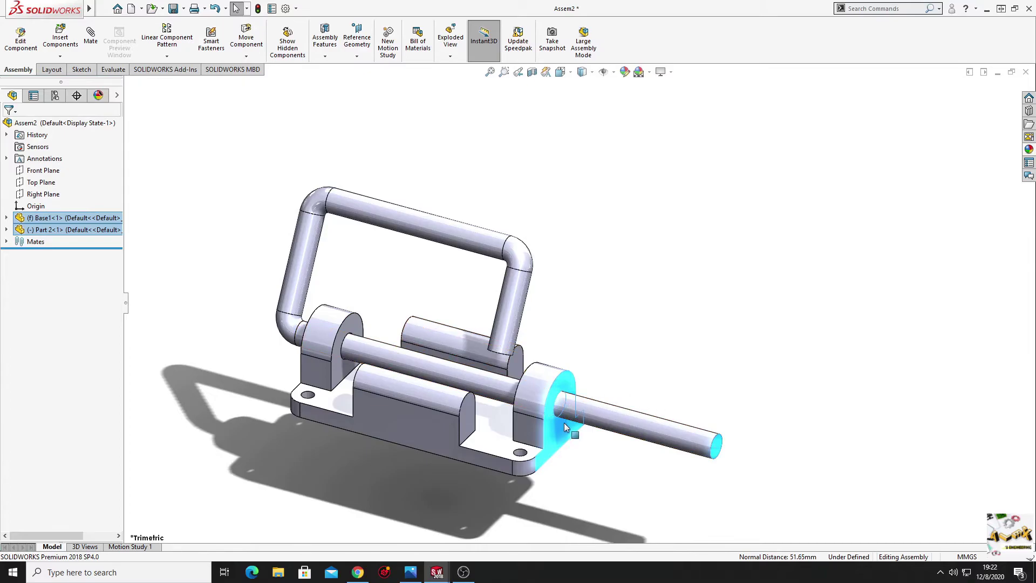
- Add a limit distance mate between bore face and rod end, minimum 8 mm, maximum 58 mm
click(91, 35)
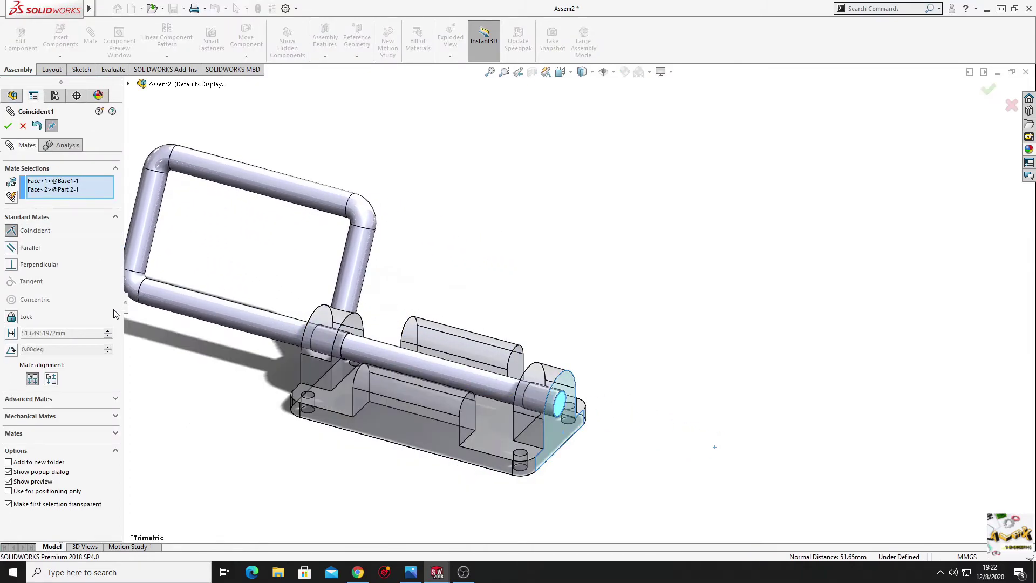
click(48, 399)
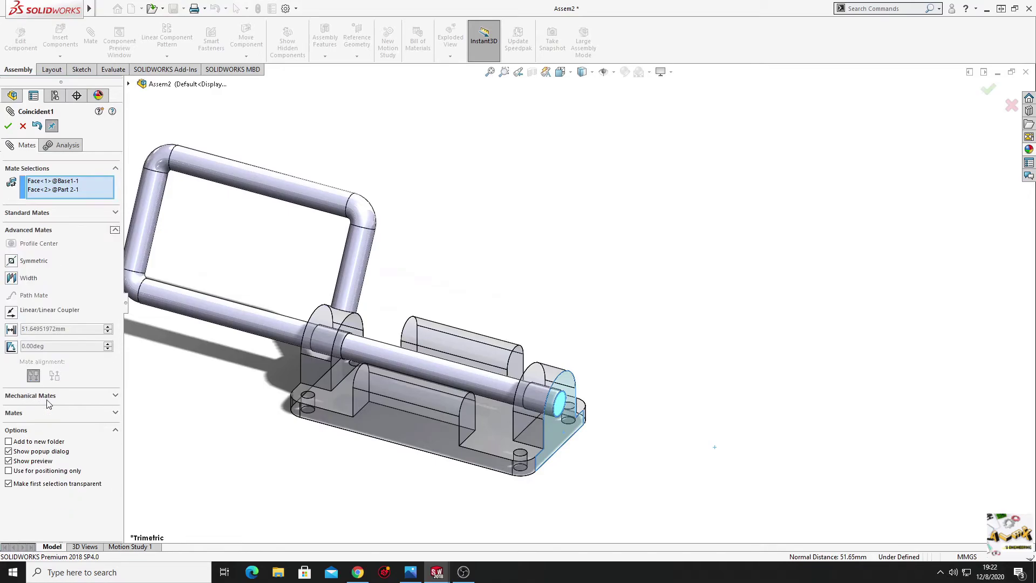
click(13, 331)
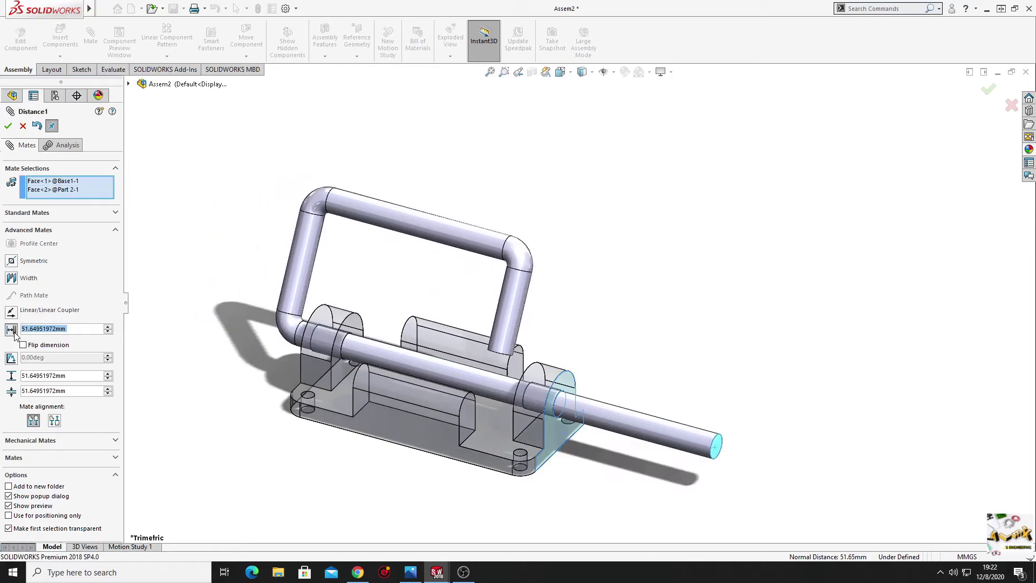
click(72, 392)
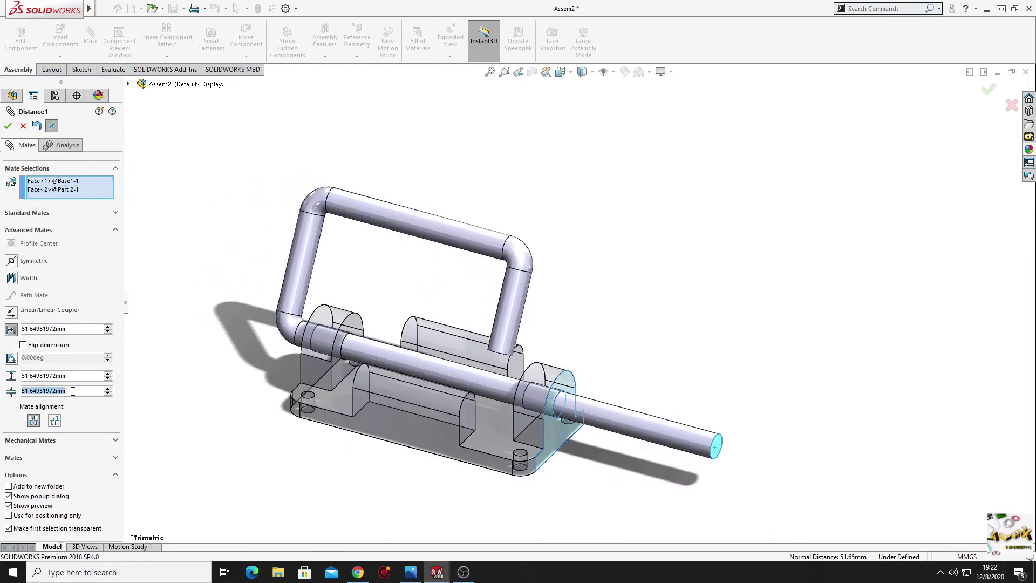
text(8)
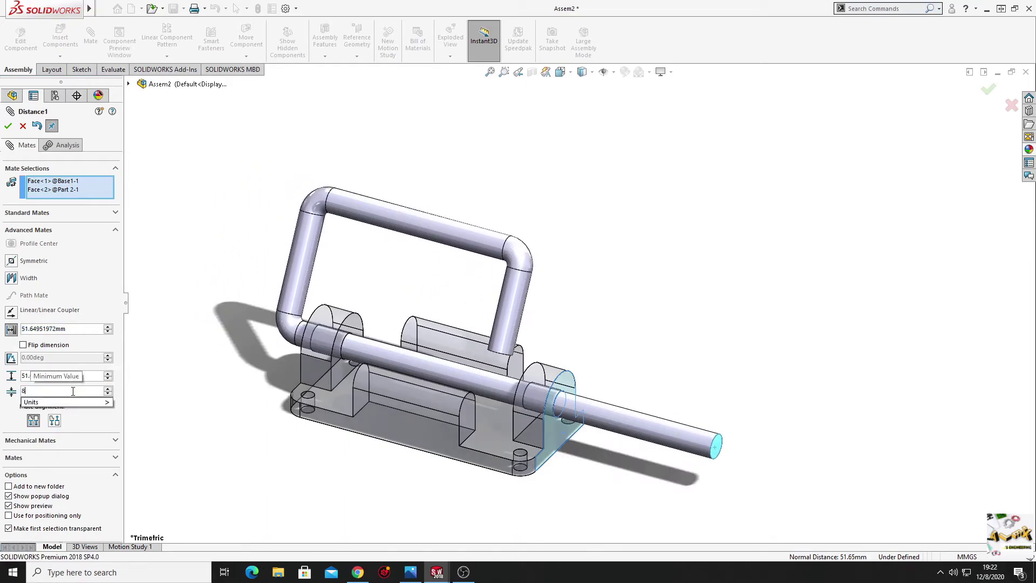
click(85, 376)
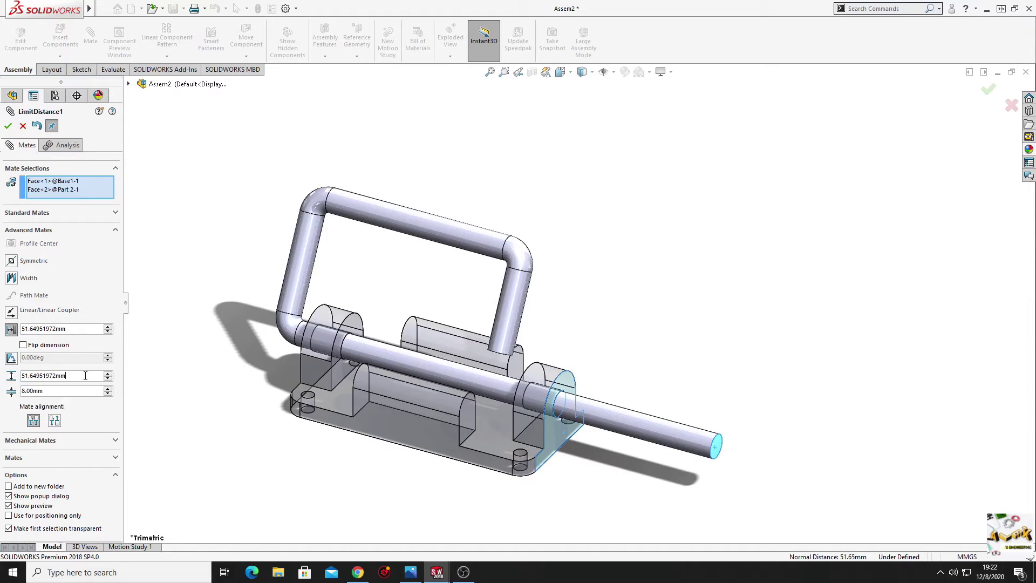
text(58)
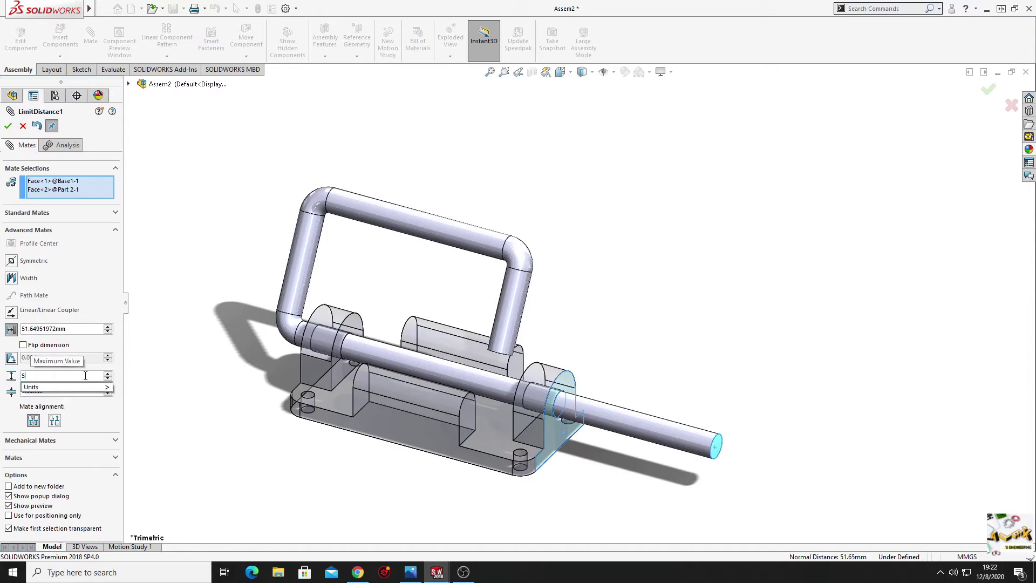
key(Return)
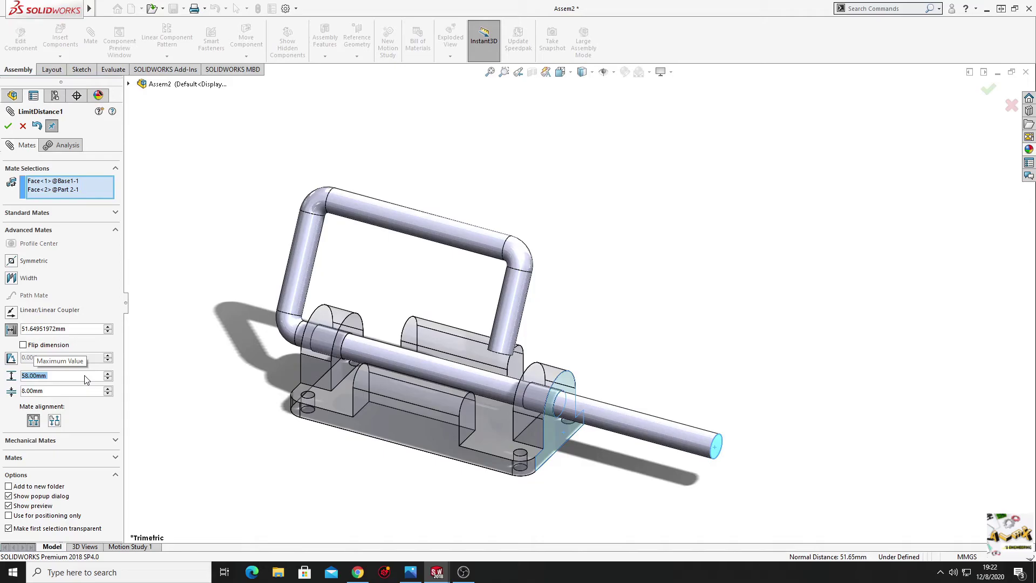
click(8, 126)
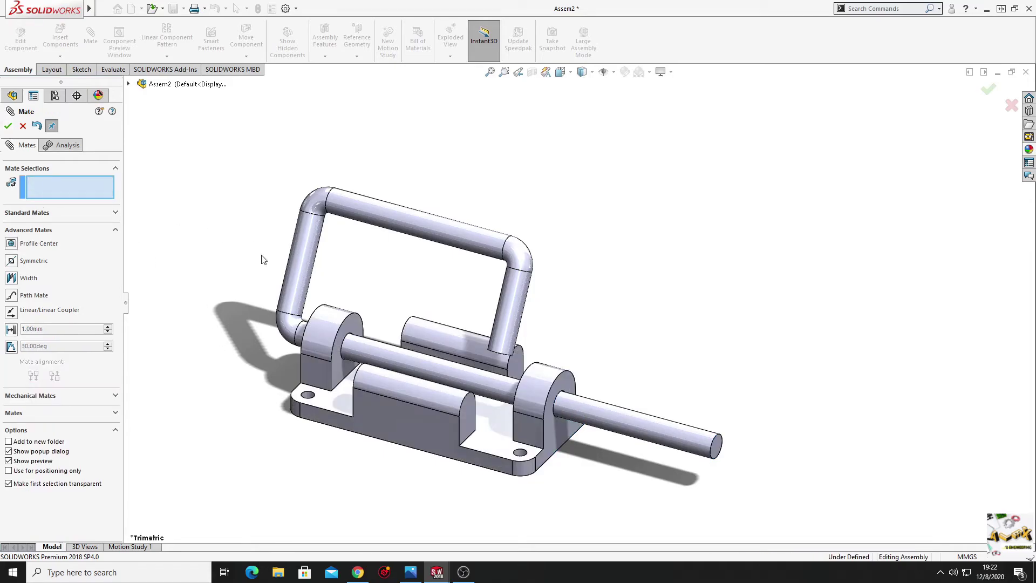
middle_drag(263, 260, 204, 299)
- Close the mate tool and drag the handle to test its sliding limits
click(8, 126)
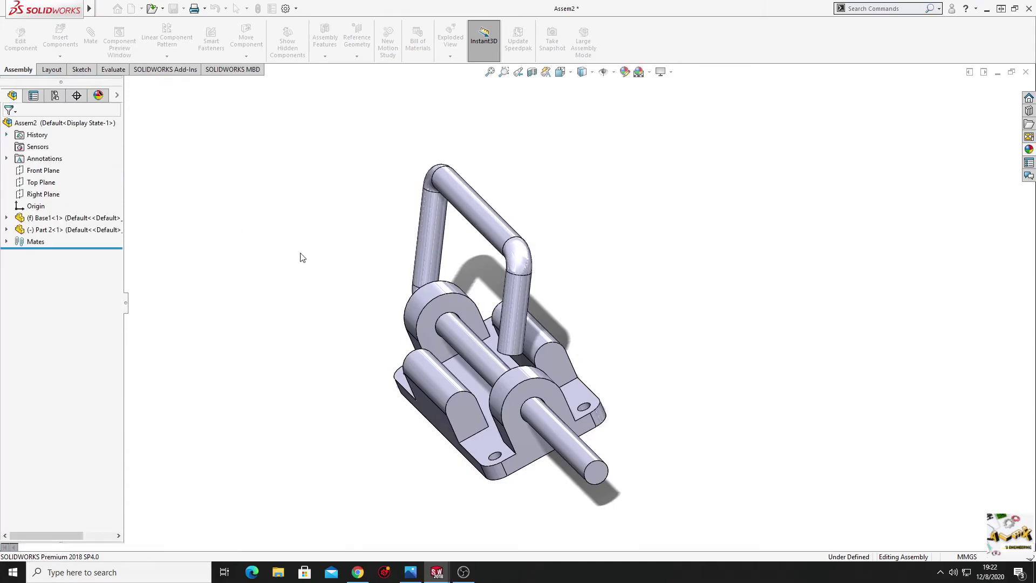
middle_drag(416, 409, 695, 474)
mouse_move(695, 474)
mouse_down()
mouse_move(546, 413)
mouse_move(787, 504)
mouse_move(433, 390)
mouse_up()
key(Escape)
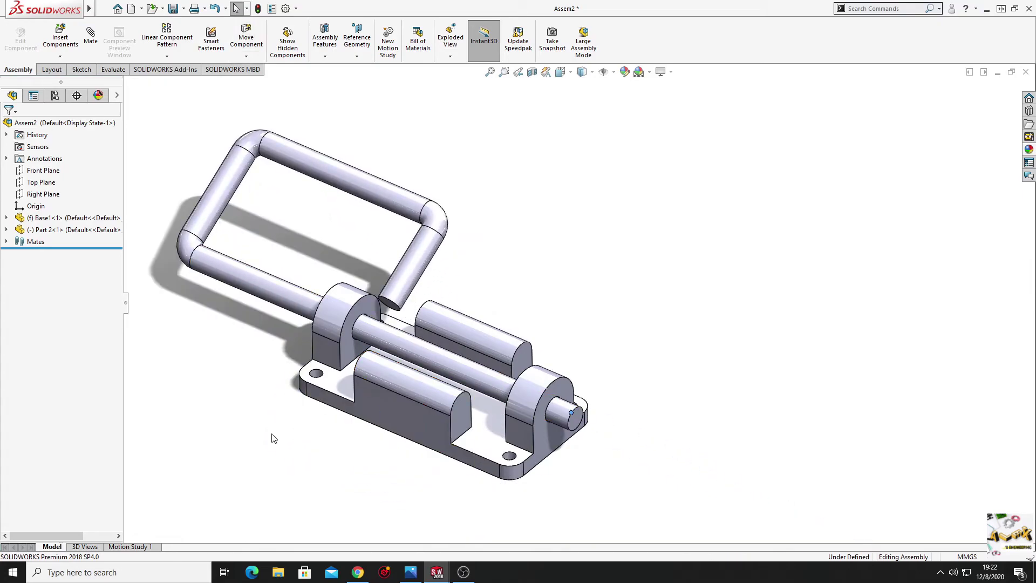
- Swing the handle about the rod and orbit to a top-down oblique view
middle_drag(300, 460, 261, 465)
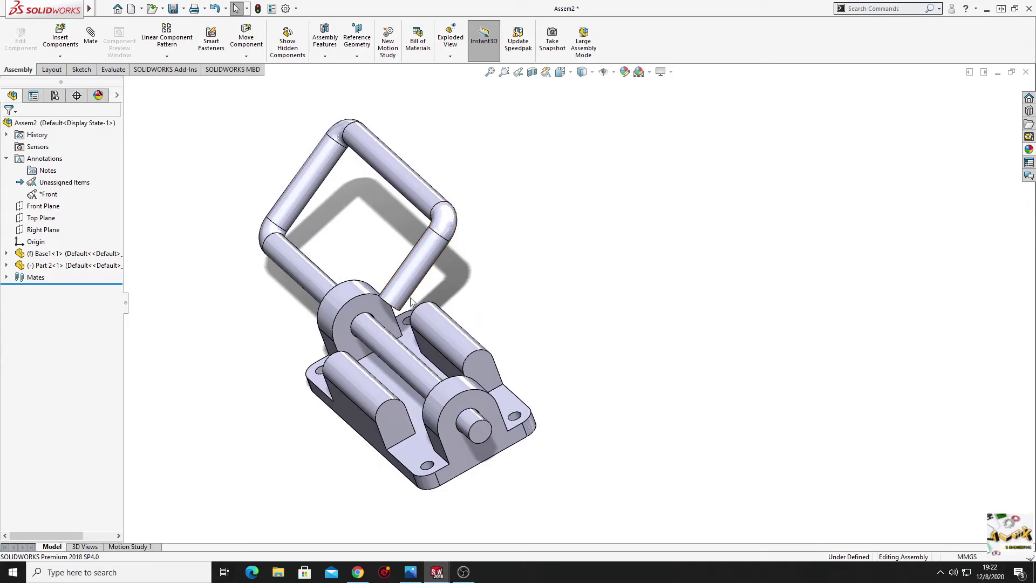
mouse_move(477, 440)
mouse_down()
mouse_move(517, 411)
mouse_move(475, 469)
mouse_move(554, 440)
mouse_move(537, 423)
mouse_move(532, 447)
mouse_up()
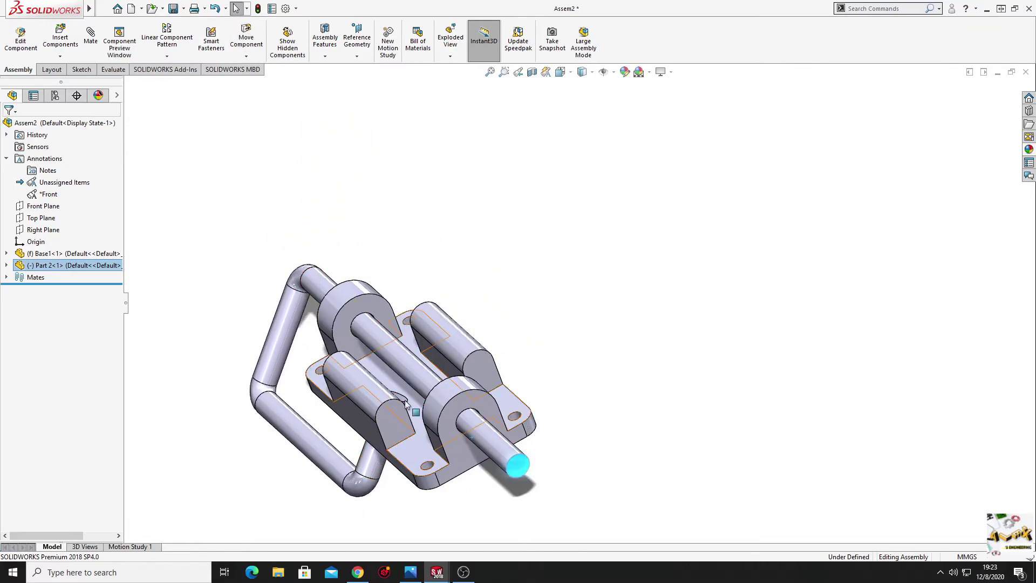
mouse_move(532, 449)
middle_down()
mouse_move(421, 409)
mouse_move(393, 432)
mouse_move(397, 509)
middle_up()
middle_drag(378, 375, 377, 450)
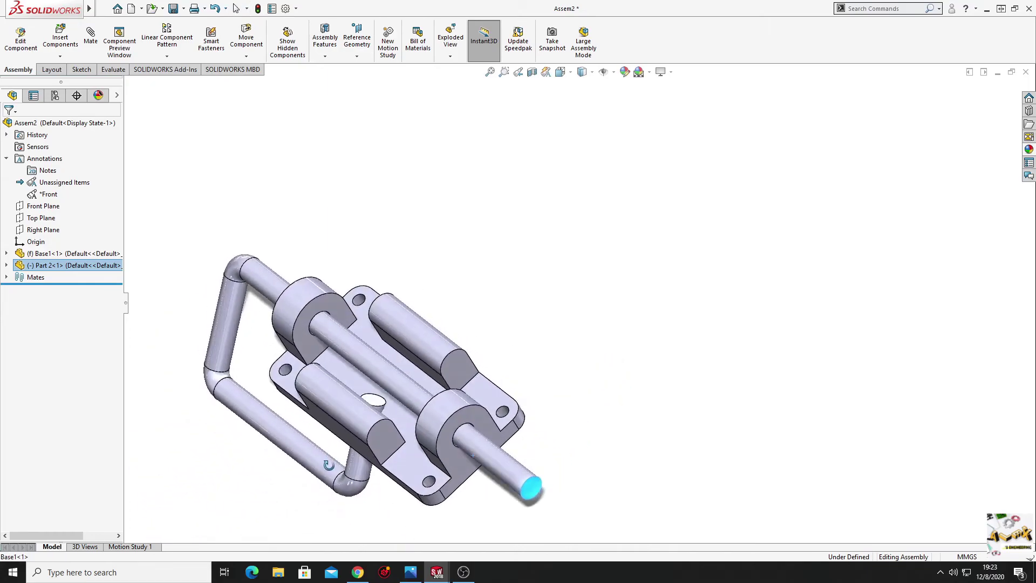
click(520, 331)
ctrl+middle_drag(521, 331, 547, 290)
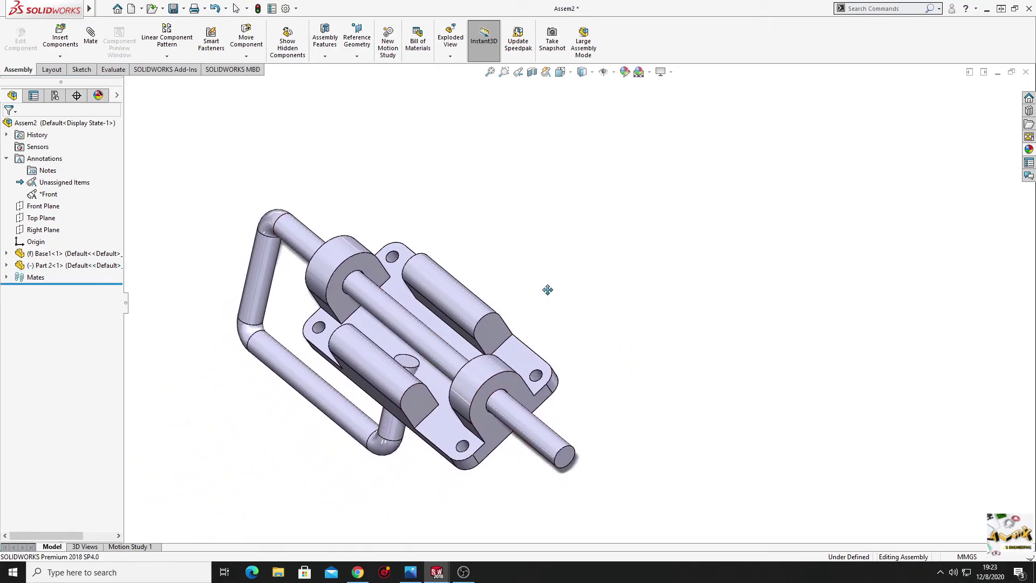
- Add a limit angle mate between Part 2's Front Plane and the base top face, 0–180 degrees
click(6, 266)
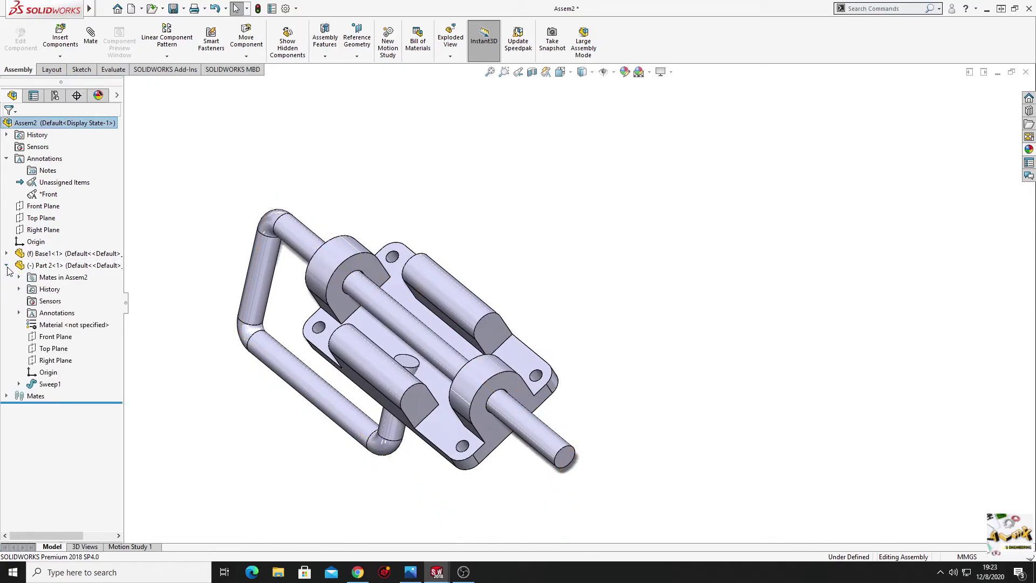
click(56, 337)
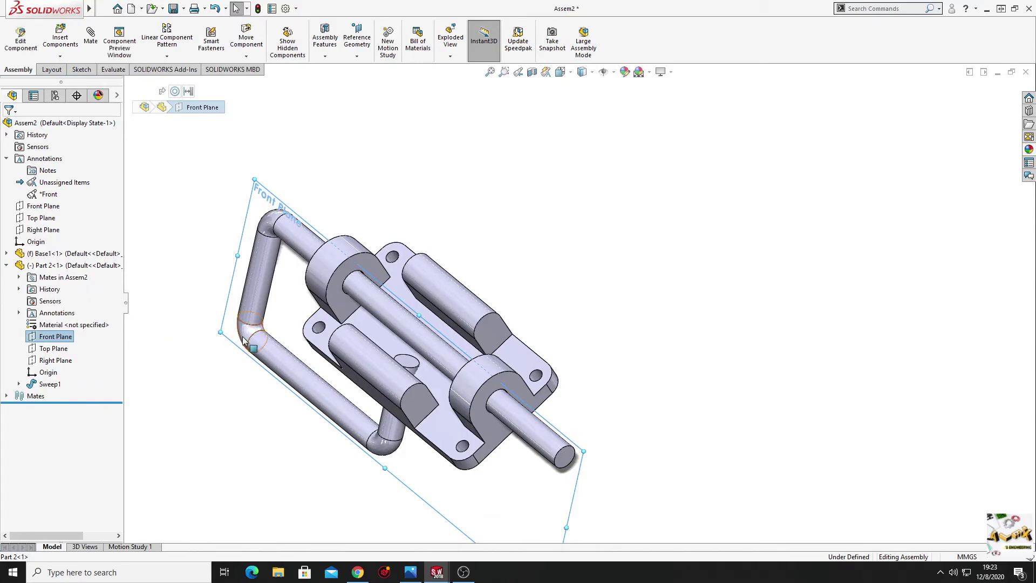
ctrl+click(399, 268)
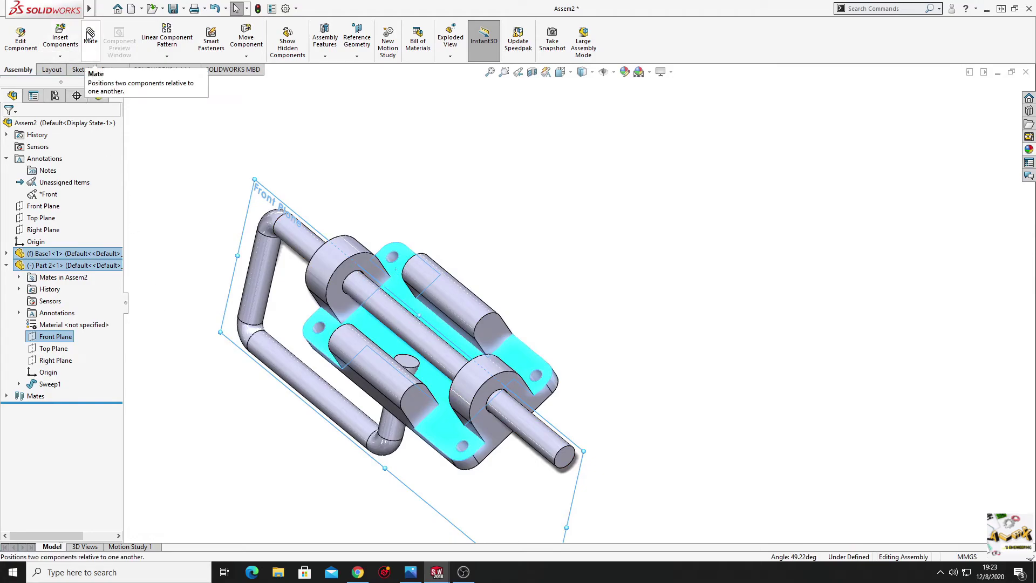
click(90, 35)
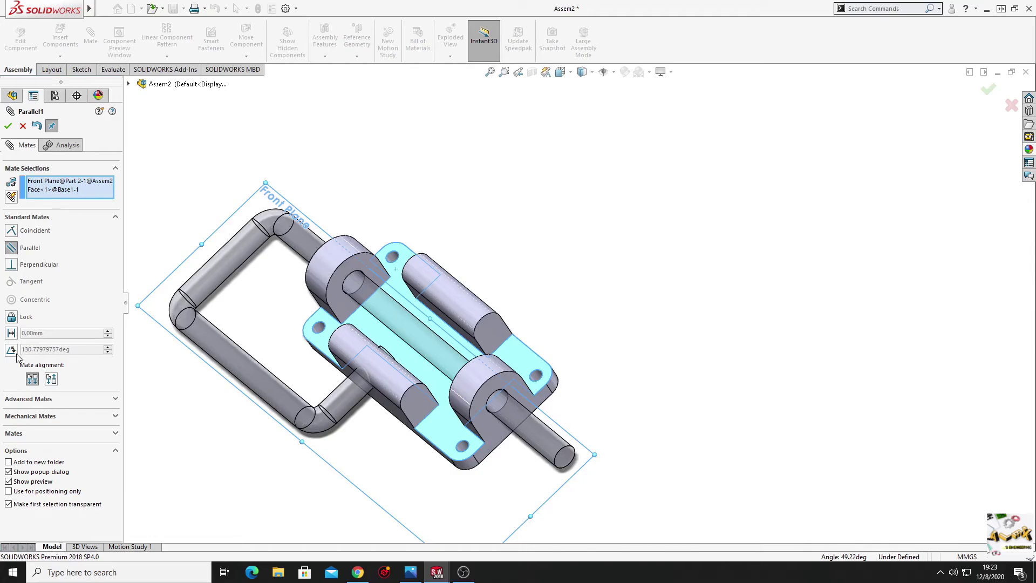
click(36, 399)
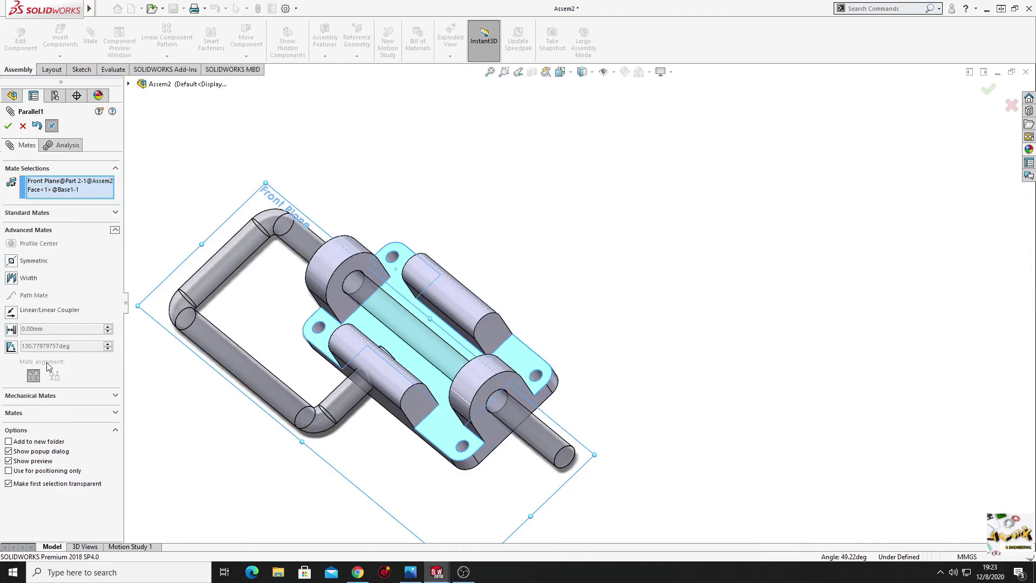
click(11, 346)
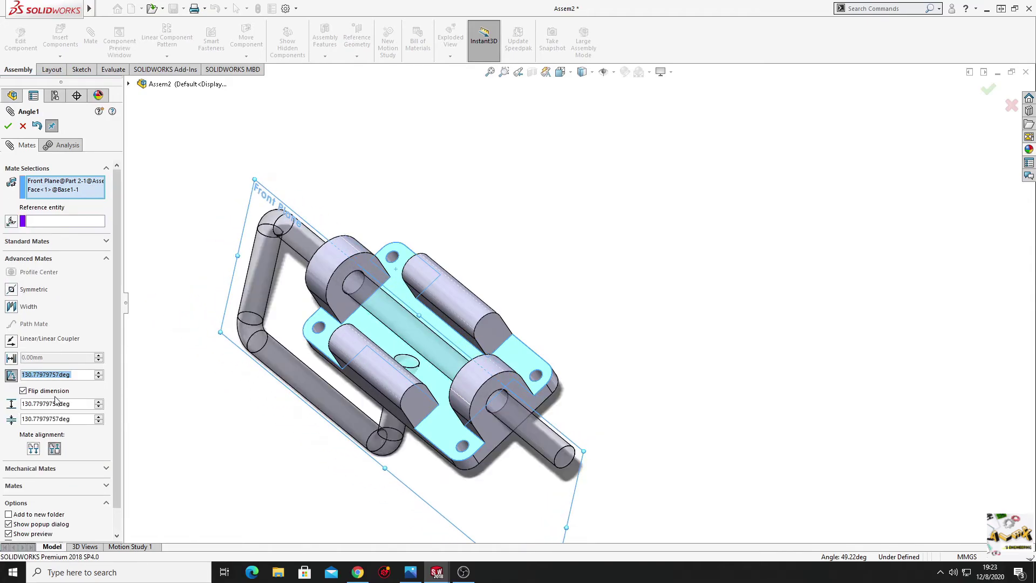
click(81, 419)
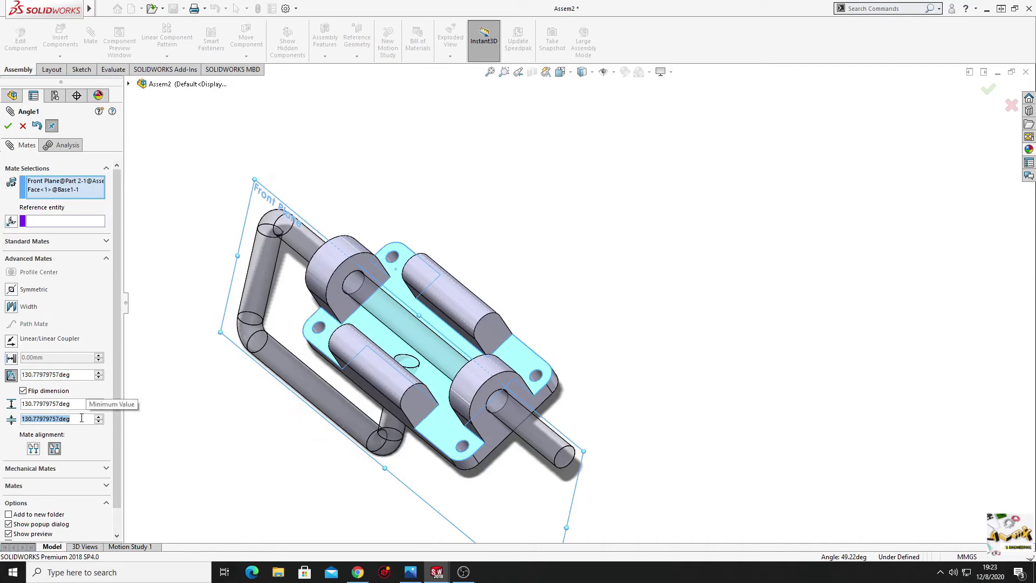
text(0)
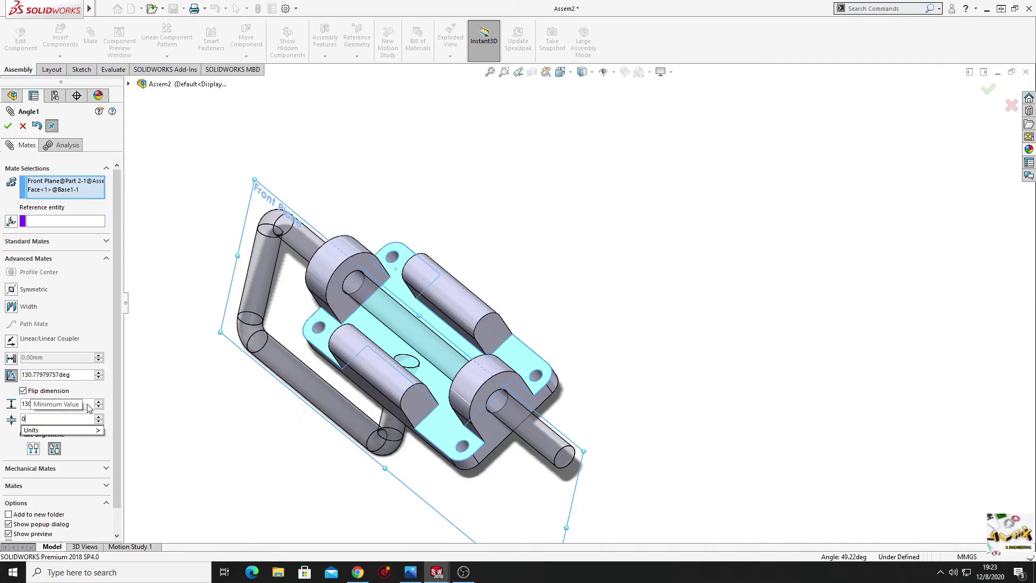
click(88, 404)
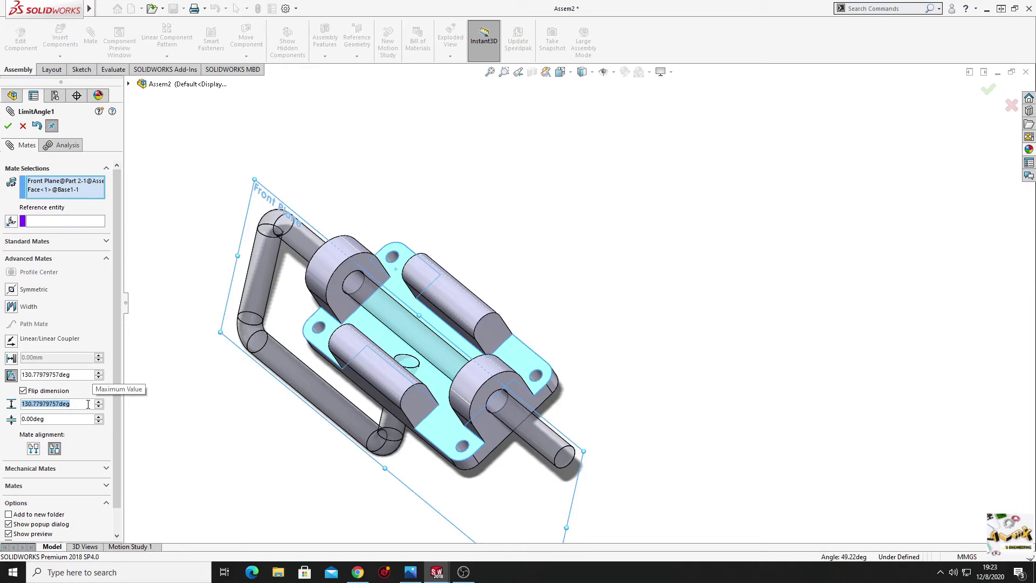
text(180)
key(Return)
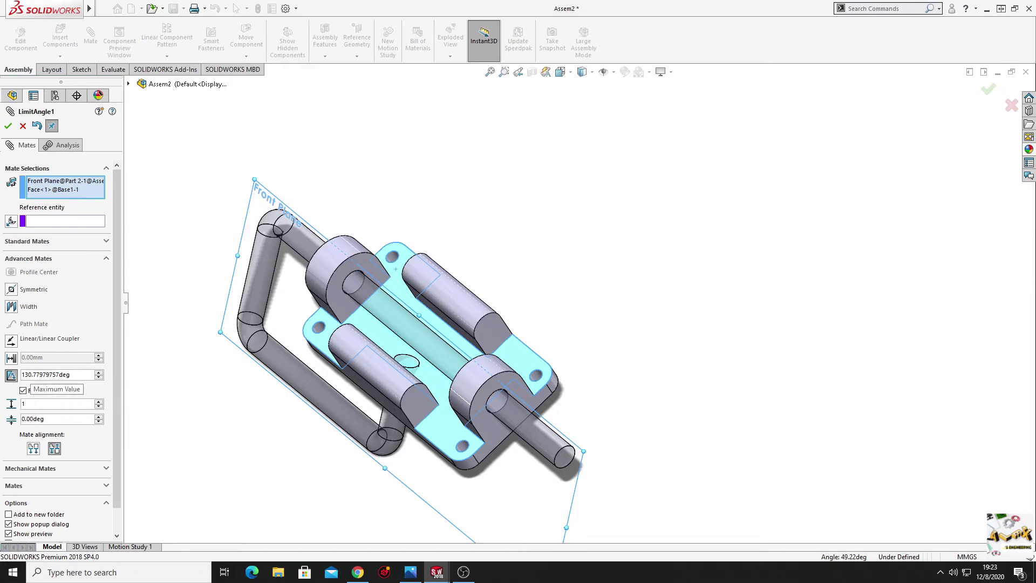
click(8, 126)
- Close the mate settings and swing the handle around its pin to test its rotation
click(8, 126)
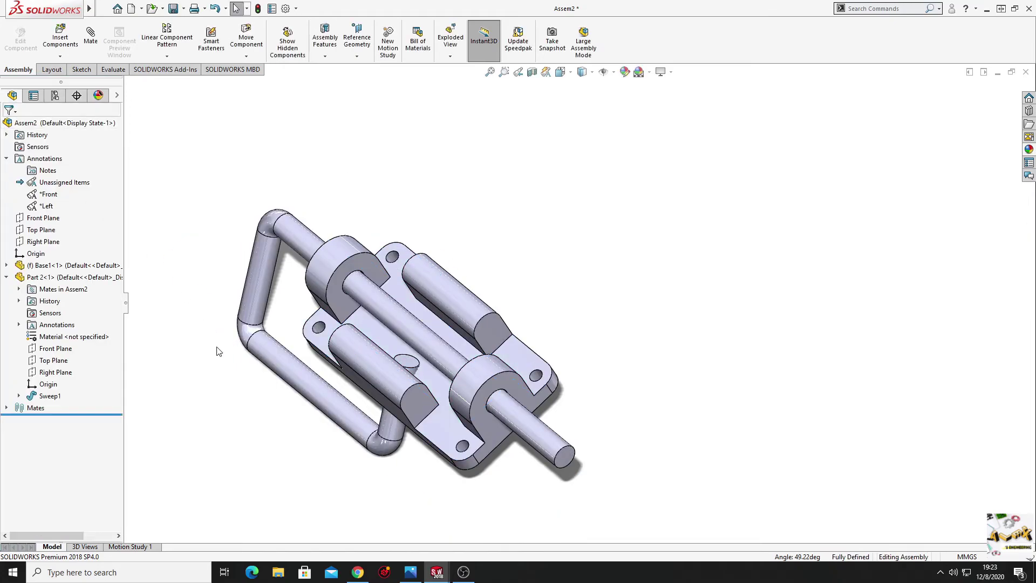
mouse_move(564, 458)
mouse_down()
mouse_move(581, 421)
mouse_move(599, 463)
mouse_up()
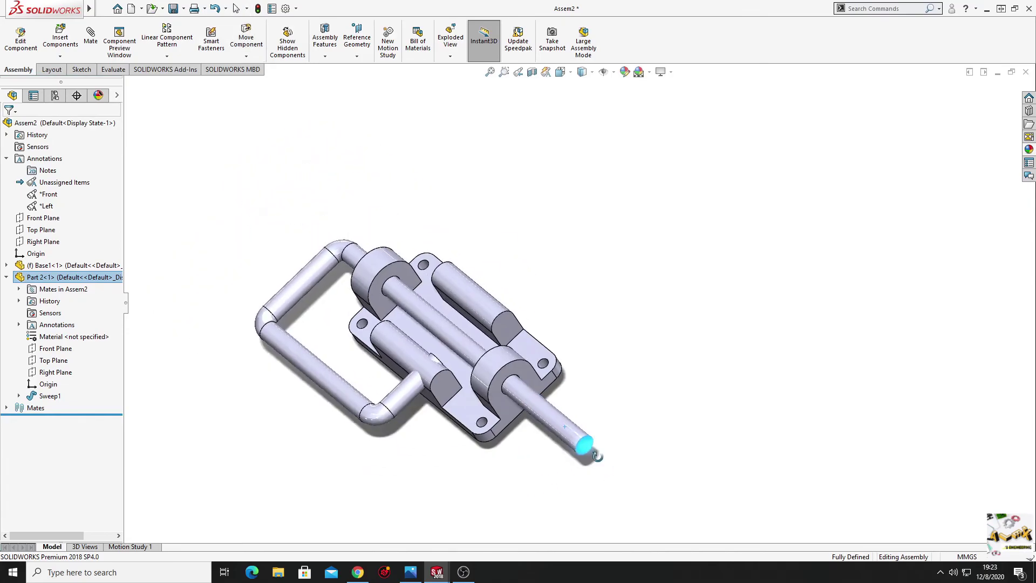
middle_drag(599, 462, 446, 393)
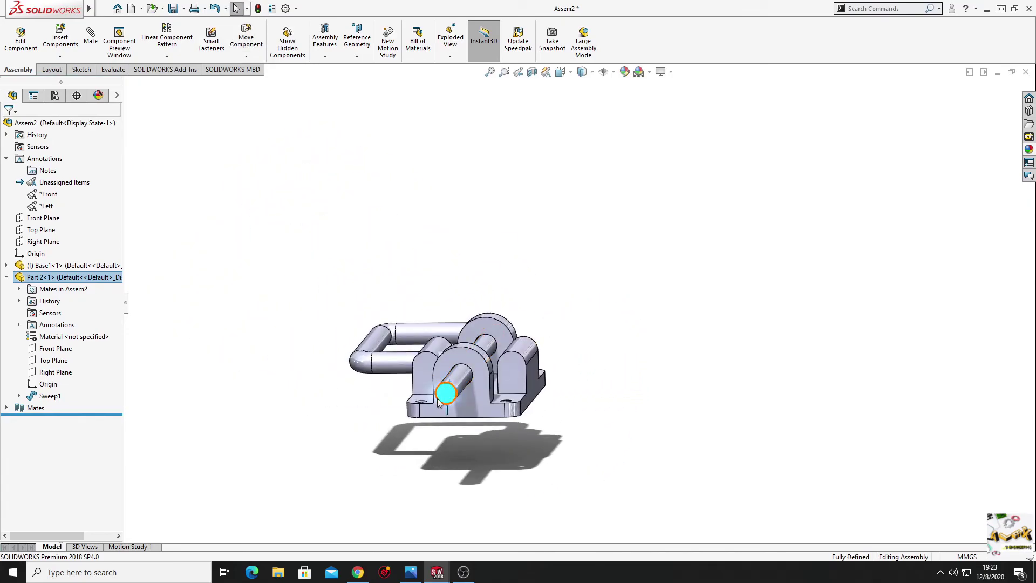
click(453, 420)
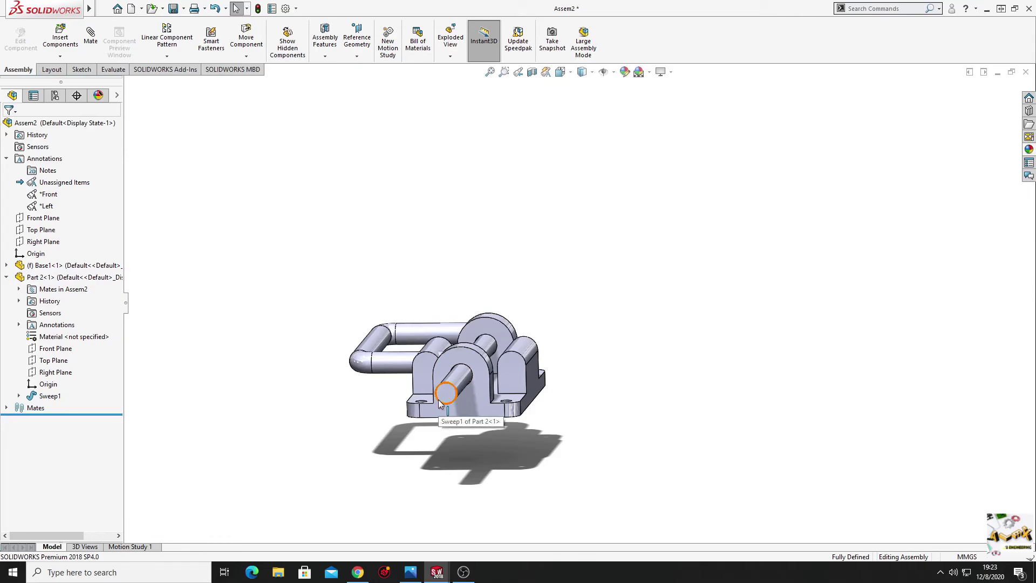
mouse_move(440, 405)
mouse_down()
mouse_move(477, 420)
mouse_move(439, 365)
mouse_move(471, 399)
mouse_move(416, 348)
mouse_up()
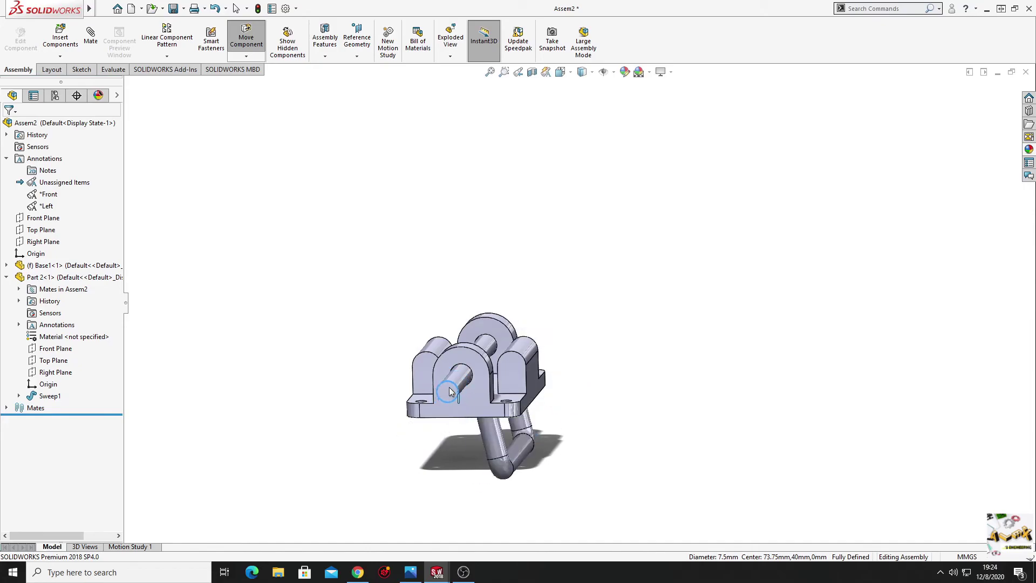
- Collapse Part 2 in the design tree and expand the Mates folder
key(Escape)
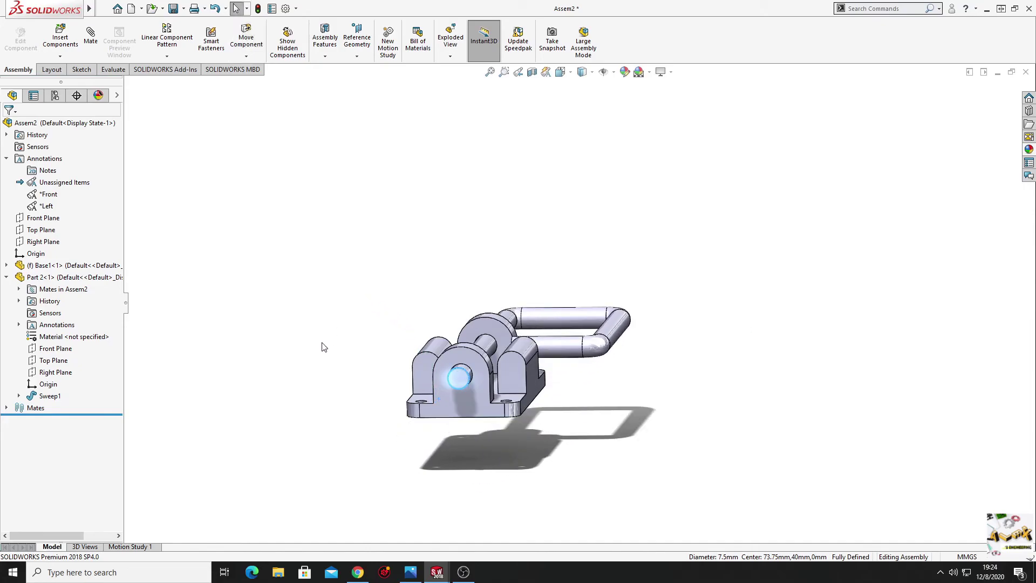
mouse_move(322, 344)
middle_down()
mouse_move(290, 378)
mouse_move(297, 404)
middle_up()
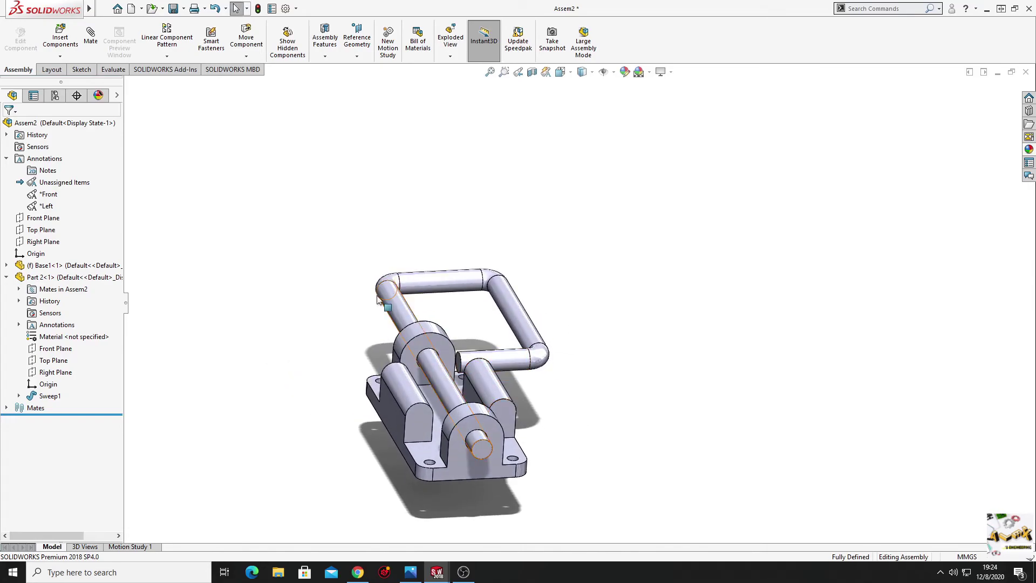
click(7, 278)
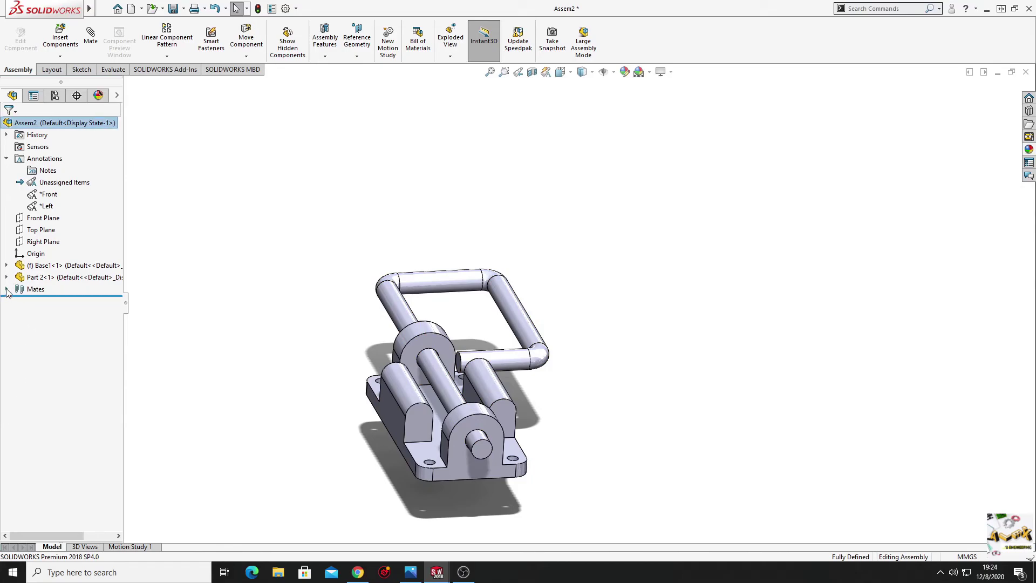
click(7, 291)
- Edit LimitAngle1 to use Aligned mate alignment, moving the handle to the base's other side
click(48, 325)
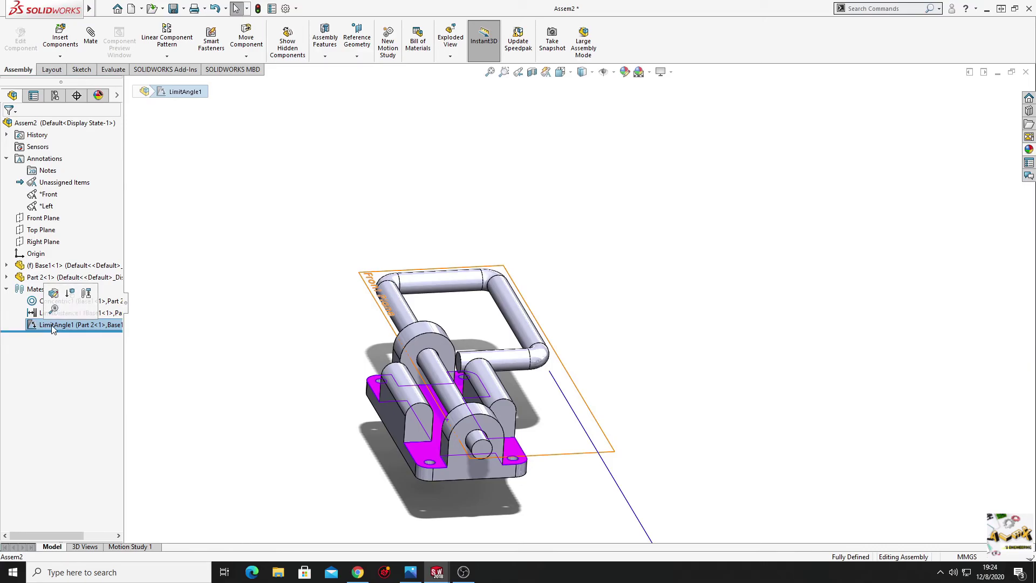
click(53, 294)
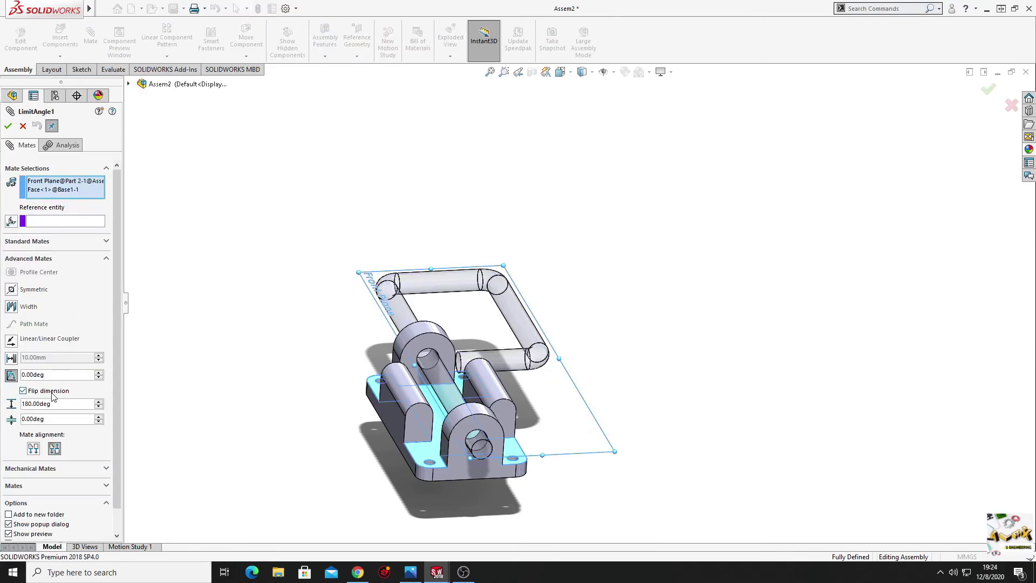
click(34, 449)
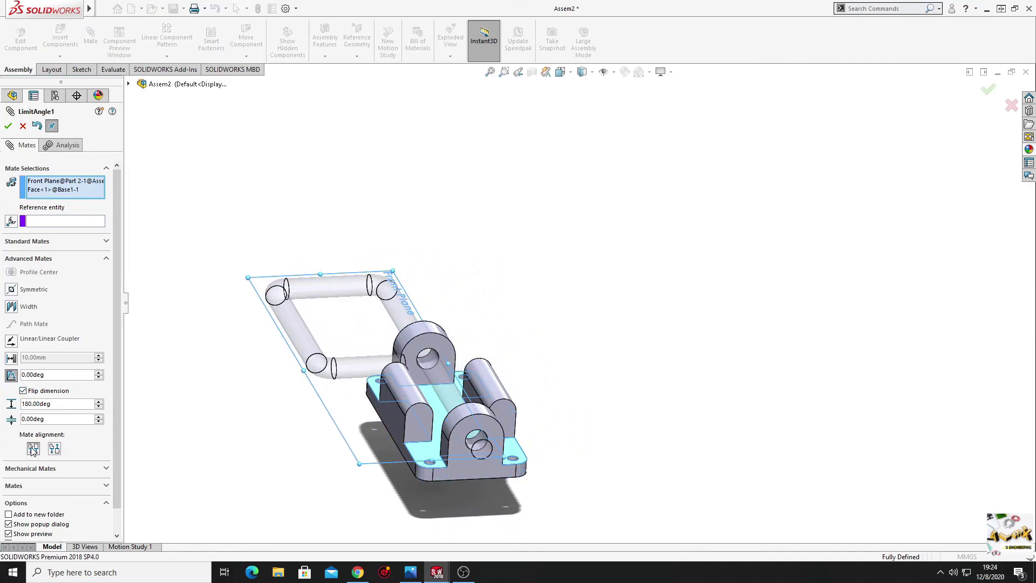
click(8, 127)
click(8, 125)
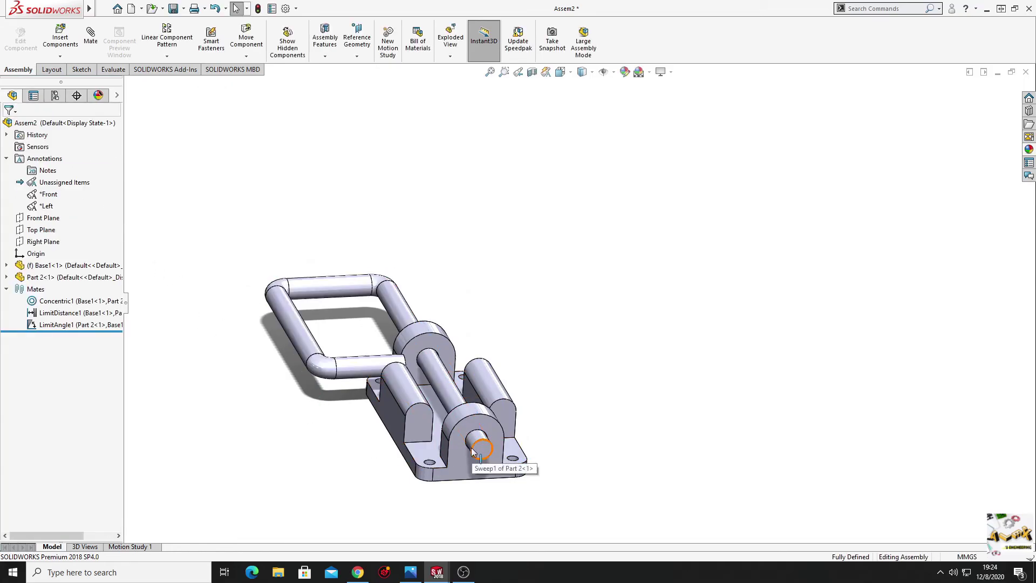
- Swing the handle up and back within its limits, then orbit around Assem2 to inspect it
mouse_move(473, 451)
mouse_down()
mouse_move(497, 397)
mouse_move(410, 436)
mouse_move(476, 413)
mouse_move(449, 406)
mouse_move(475, 397)
mouse_move(464, 410)
mouse_move(546, 419)
mouse_move(583, 444)
mouse_move(448, 442)
mouse_move(380, 469)
mouse_up()
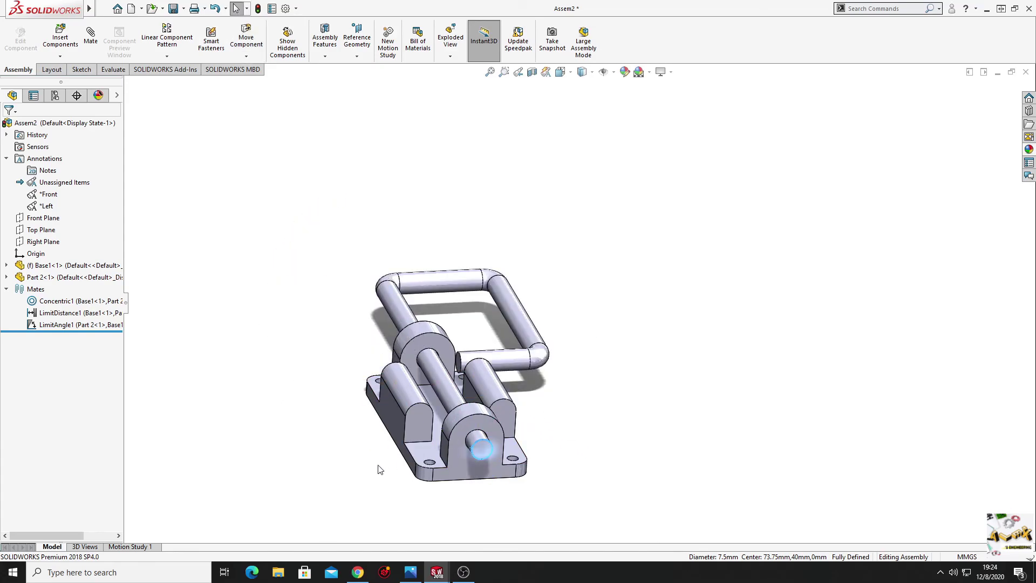
mouse_move(359, 423)
middle_down()
mouse_move(451, 509)
mouse_move(432, 491)
mouse_move(367, 516)
mouse_move(387, 490)
mouse_move(342, 428)
mouse_move(538, 269)
mouse_move(378, 479)
mouse_move(331, 495)
mouse_move(481, 454)
mouse_move(443, 439)
mouse_move(456, 451)
mouse_move(583, 395)
middle_up()
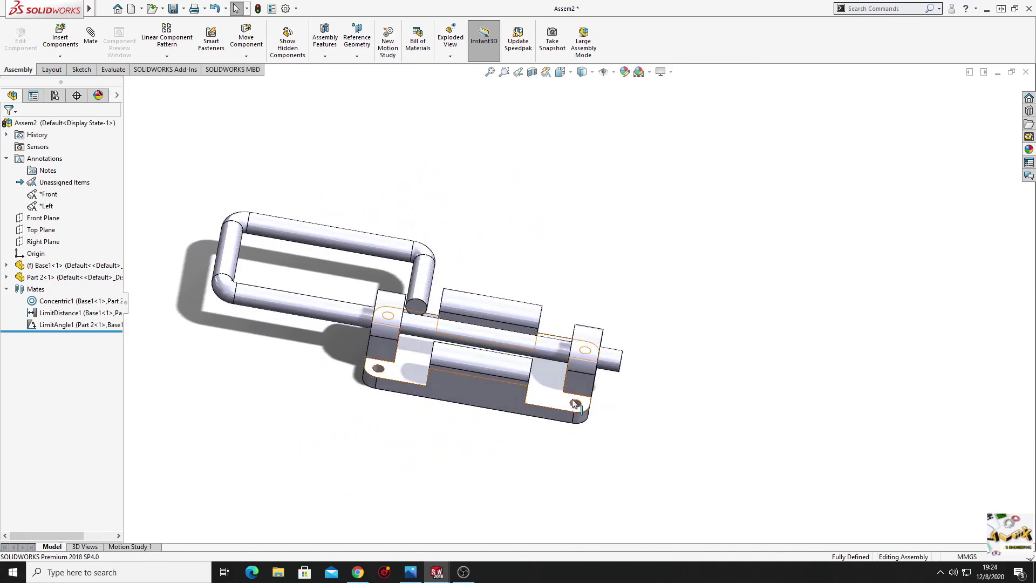
mouse_move(585, 446)
middle_down()
mouse_move(613, 346)
mouse_move(474, 366)
mouse_move(465, 376)
mouse_move(378, 372)
mouse_move(535, 389)
mouse_move(559, 477)
mouse_move(536, 480)
middle_up()
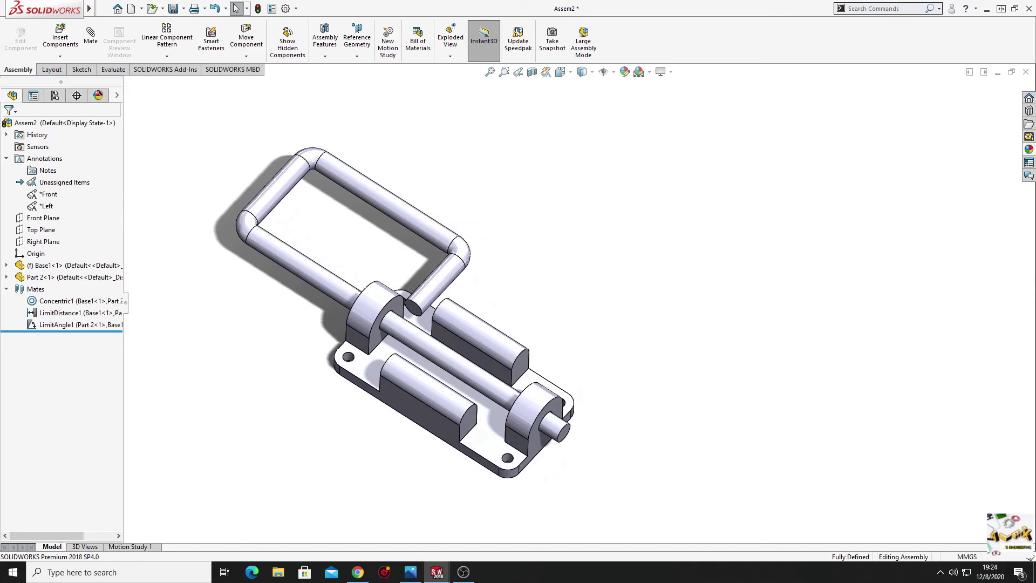